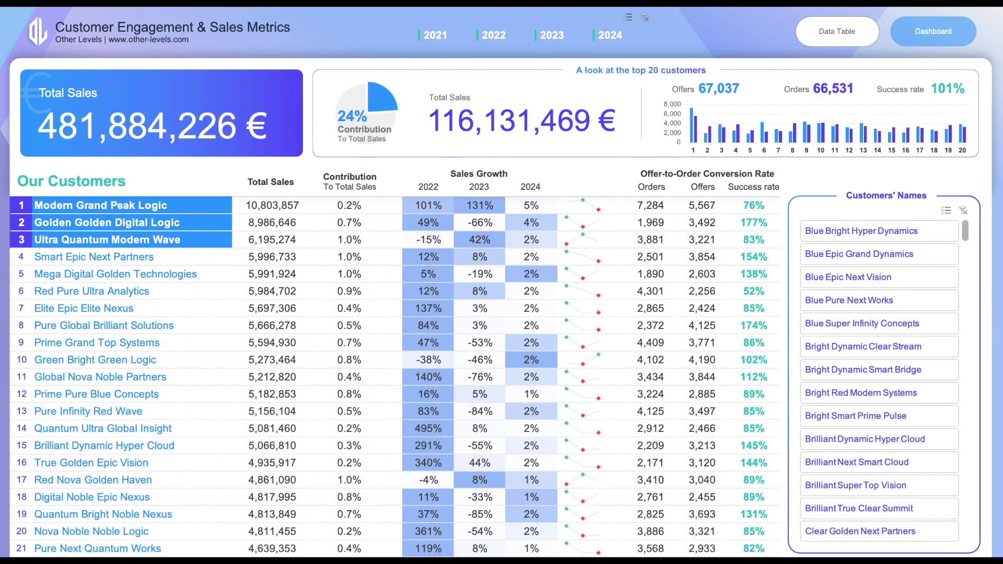
Filter the dashboard by 2022, by 2021 and by 2022 to 2024, and clear the year filter
left_click(501, 35)
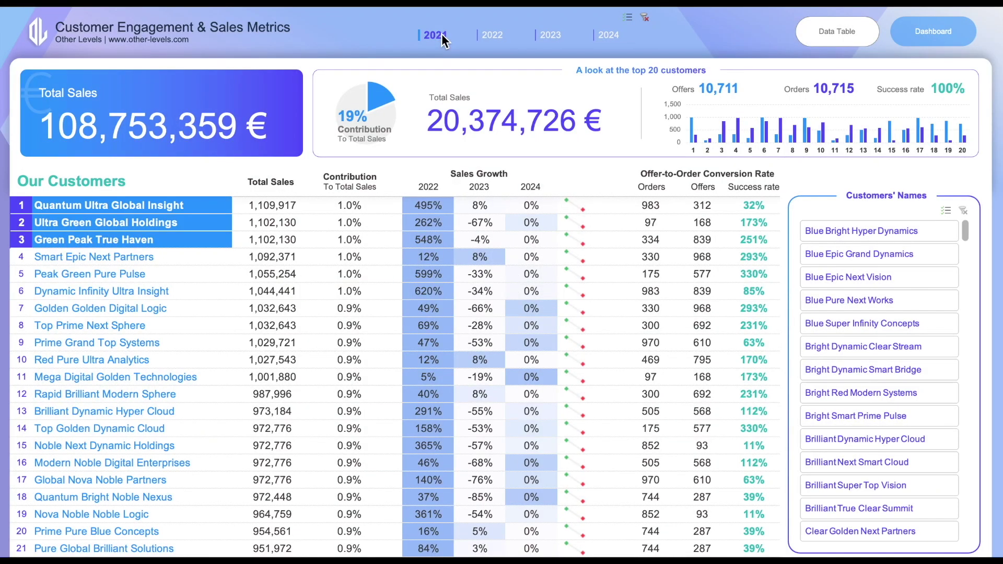
left_click(440, 34)
left_click_drag(492, 35, 606, 36)
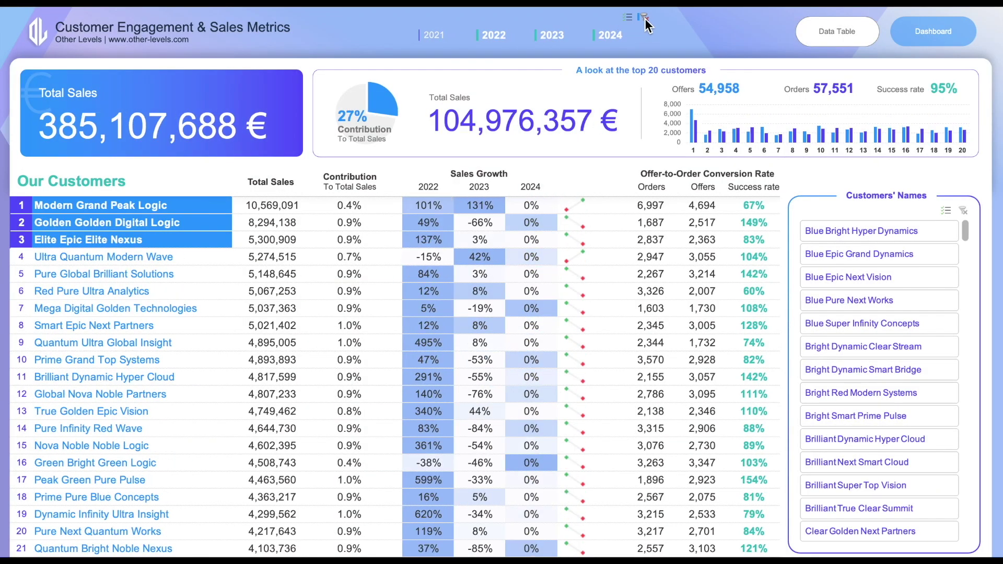
left_click(645, 18)
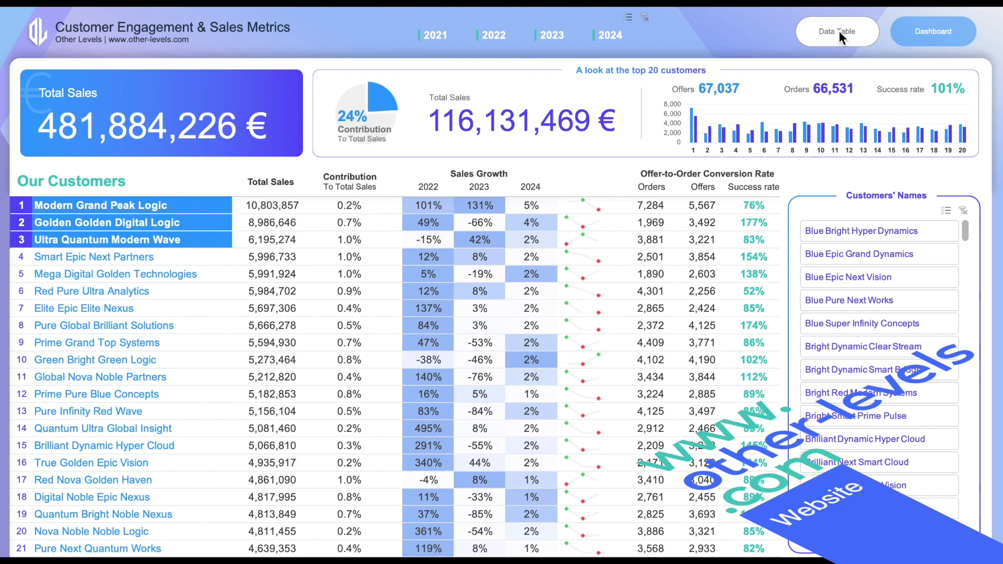
View the data table and the Dropdown List sheet, and return to the dashboard
left_click(839, 32)
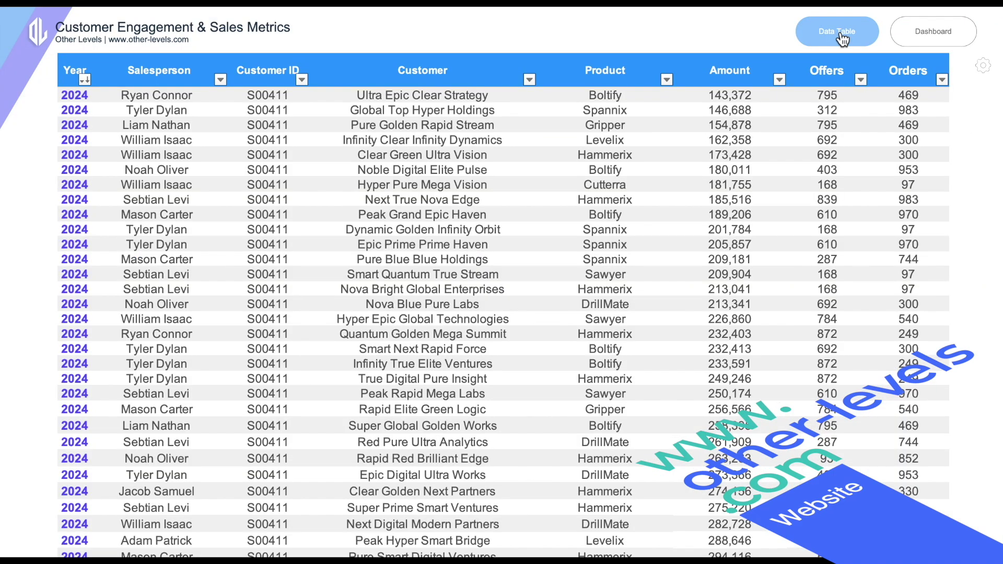
left_click(985, 67)
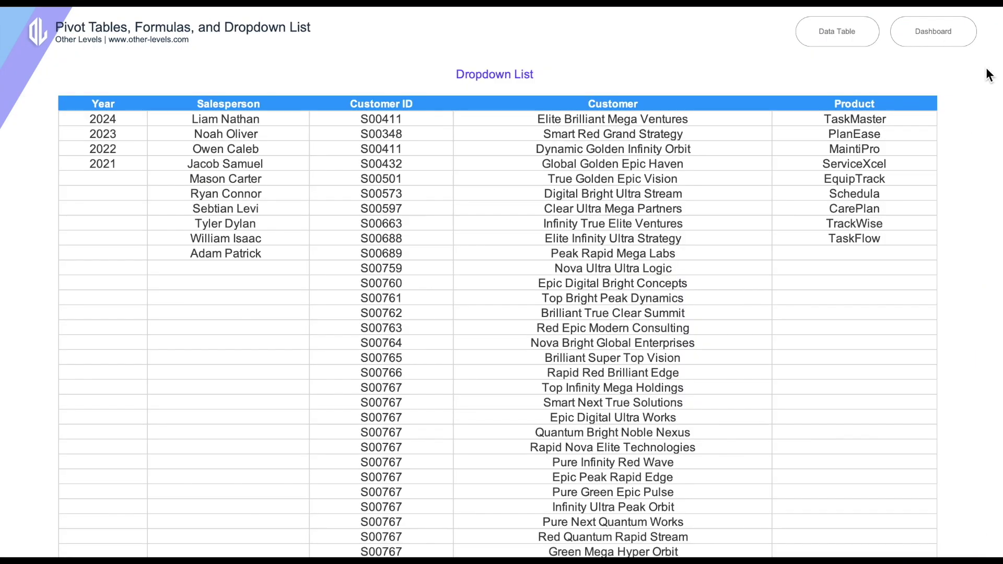
left_click(940, 46)
Look through the customer ranking, filter it to Blue Bright Hyper Dynamics and clear that customer filter
scroll(661, 304, "down", 6)
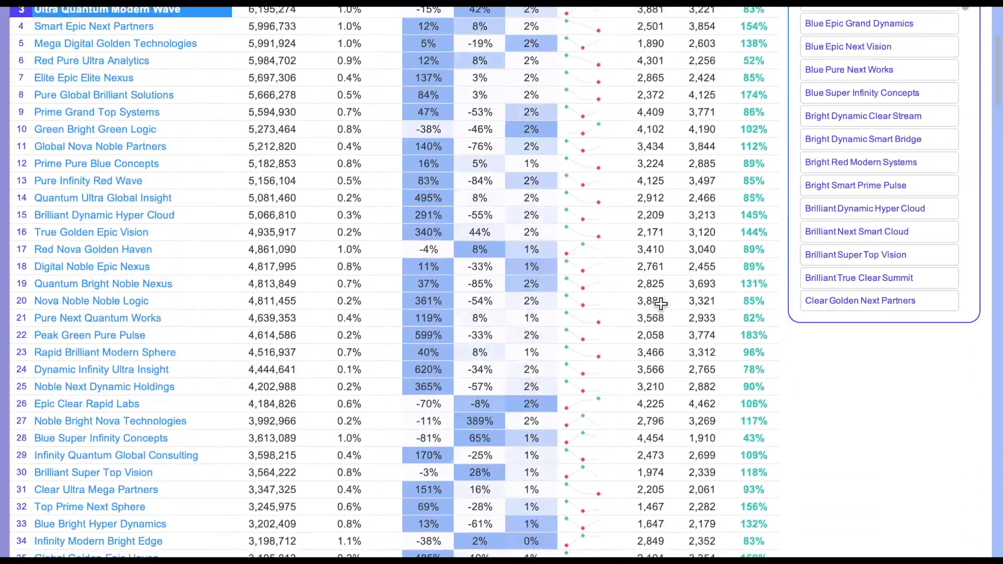
scroll(661, 303, "up", 6)
left_click(892, 231)
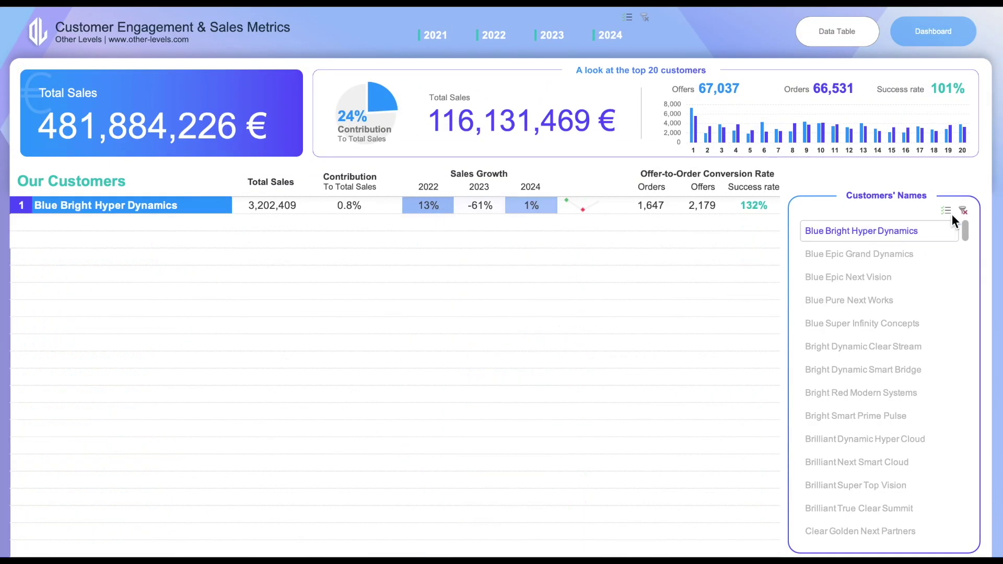
left_click(964, 210)
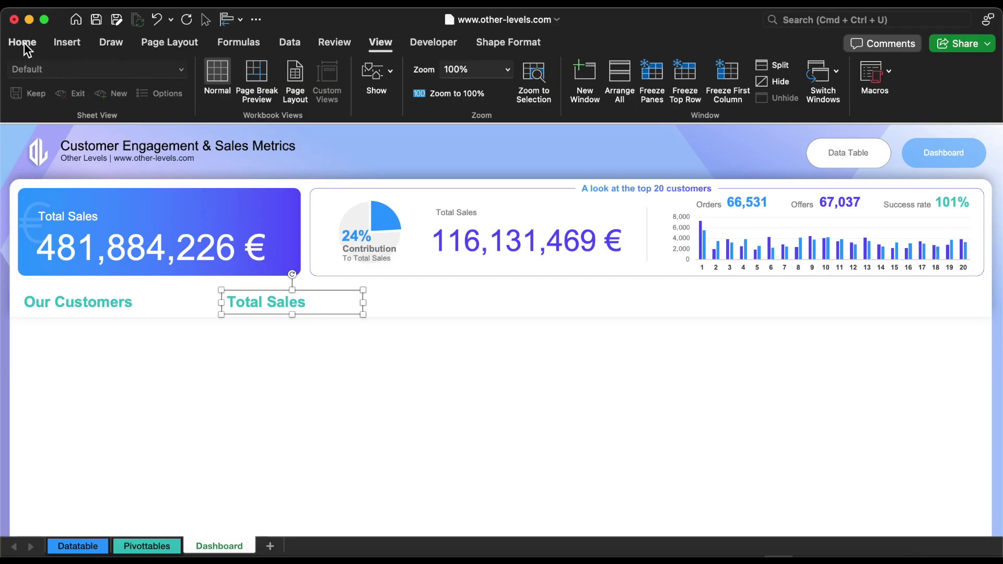
Center the Total Sales column heading horizontally and vertically, and format it in dark grey at size 12
left_click(24, 42)
left_click(315, 65)
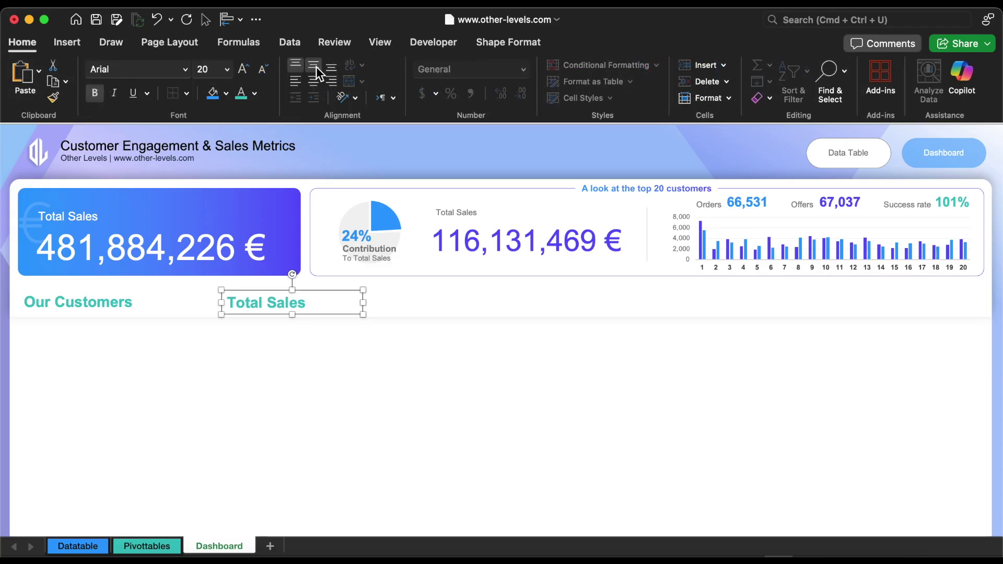
left_click(314, 80)
left_click(255, 93)
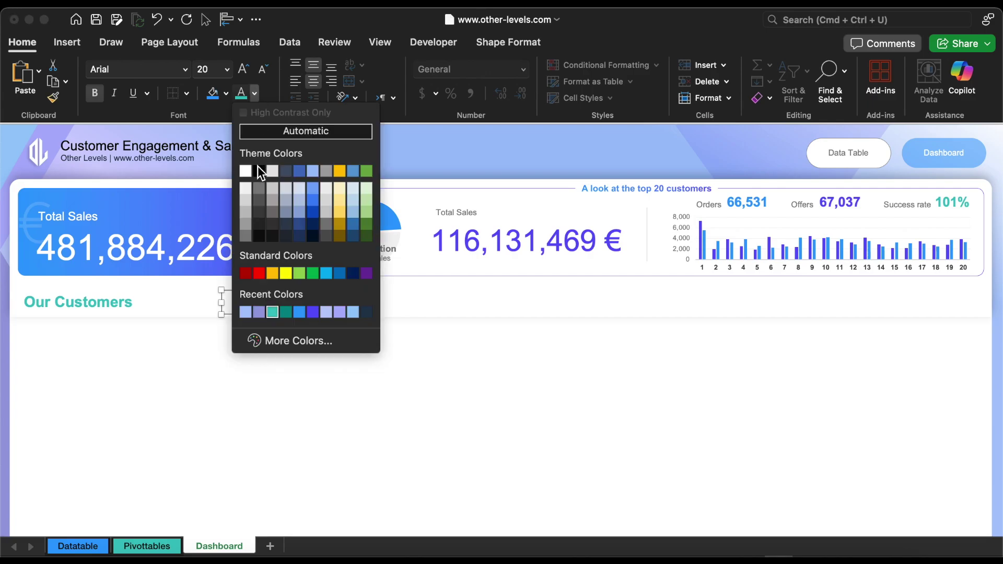
left_click(260, 212)
left_click(262, 70)
left_click(262, 69)
left_click(262, 69)
left_click(262, 69)
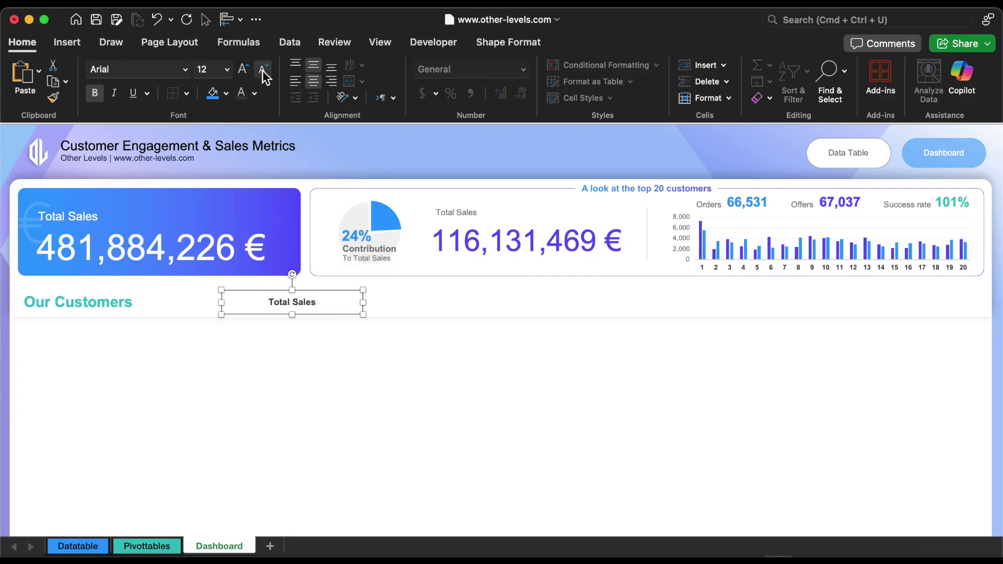
Duplicate the chart's "Contribution To Total Sales" label, place the copy beside the Total Sales column heading and color it dark grey
left_click(391, 243)
key("super+d")
left_click_drag(393, 252, 397, 297)
left_click(255, 93)
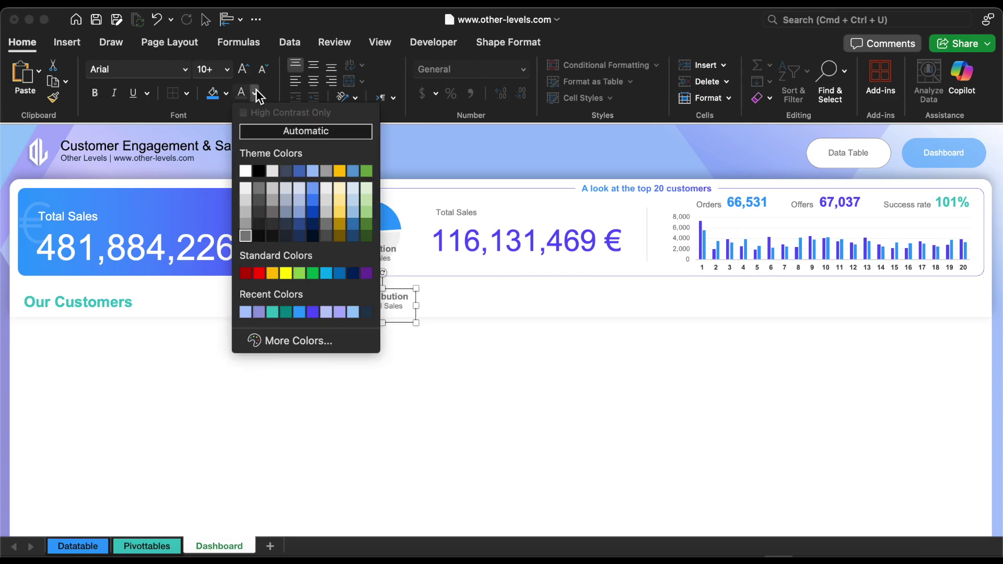
left_click(258, 211)
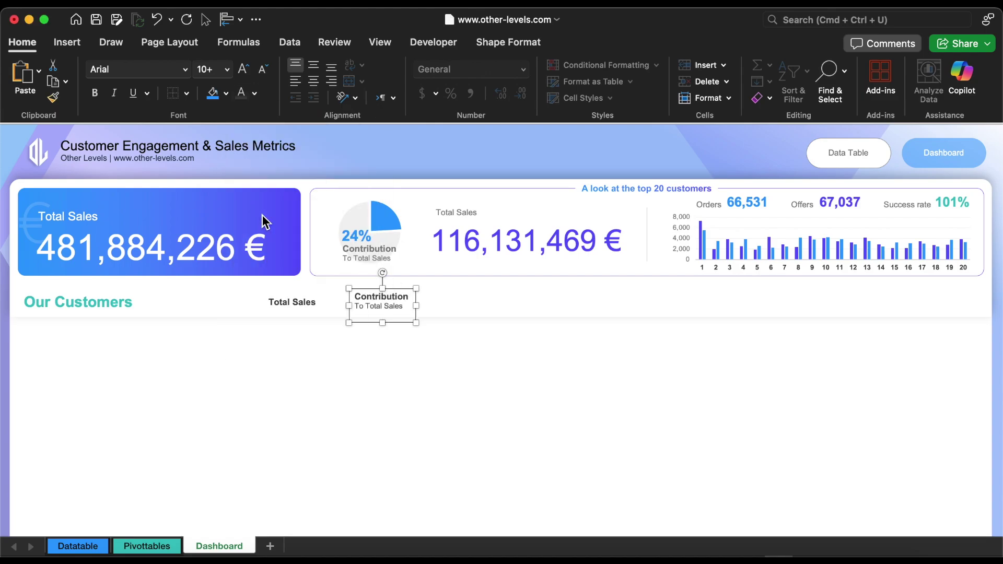
Enlarge the "To Total Sales" line of the Contribution column heading and center the heading horizontally and vertically
left_click_drag(403, 307, 354, 306)
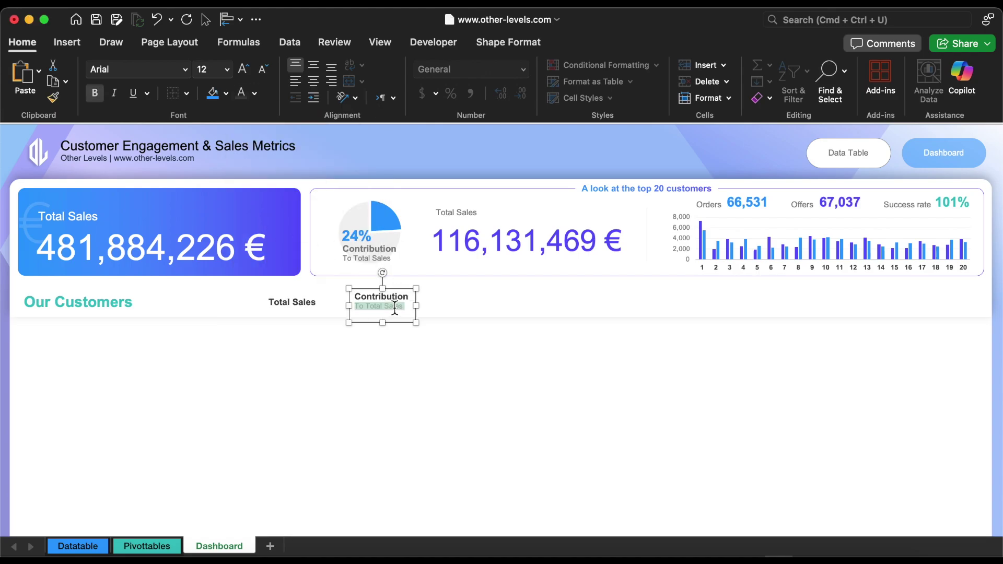
left_click(227, 70)
left_click(223, 157)
left_click(313, 65)
left_click(314, 82)
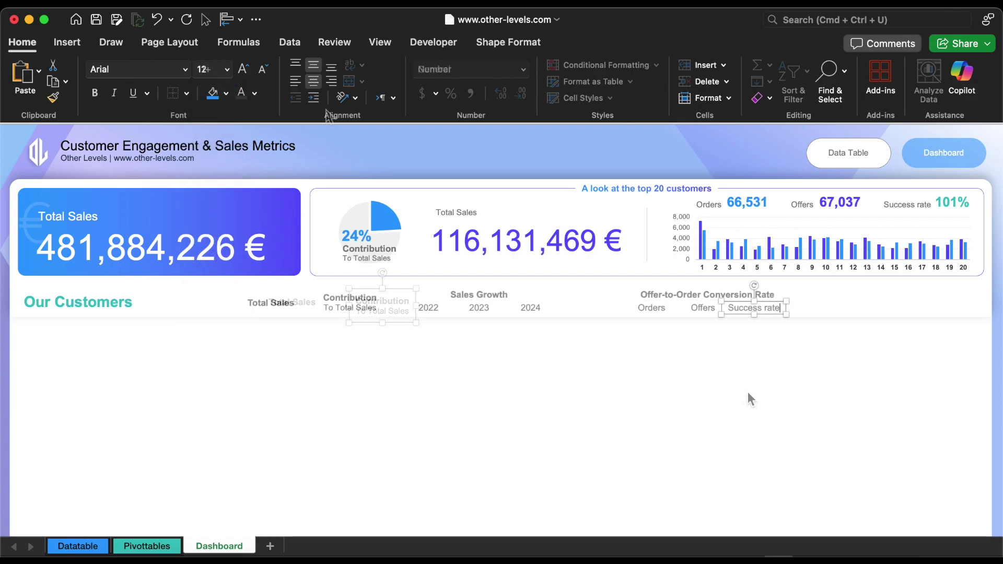
left_click(748, 396)
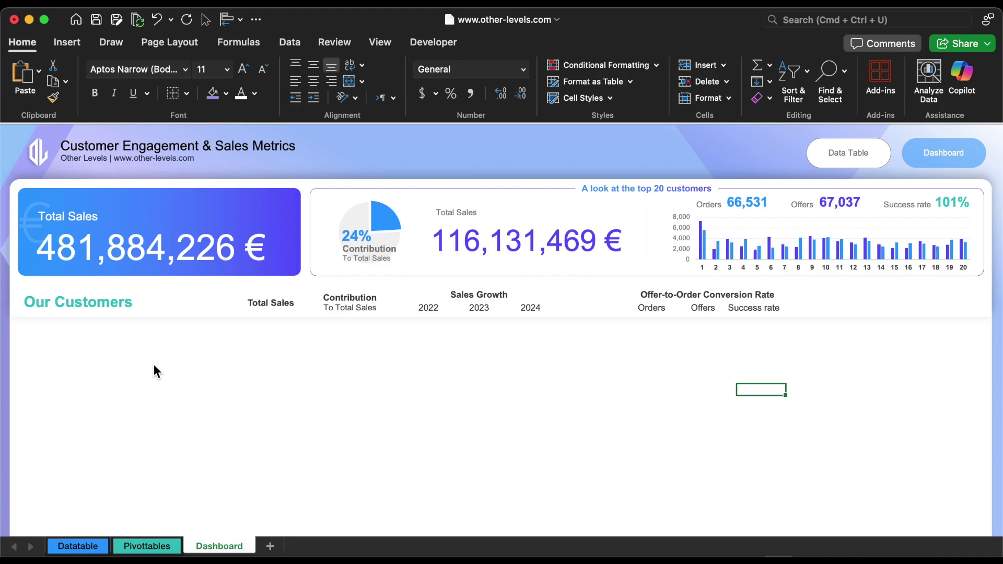
On the Pivottables sheet, build the new pivot table with Customer as rows and Amount as values
left_click(44, 323)
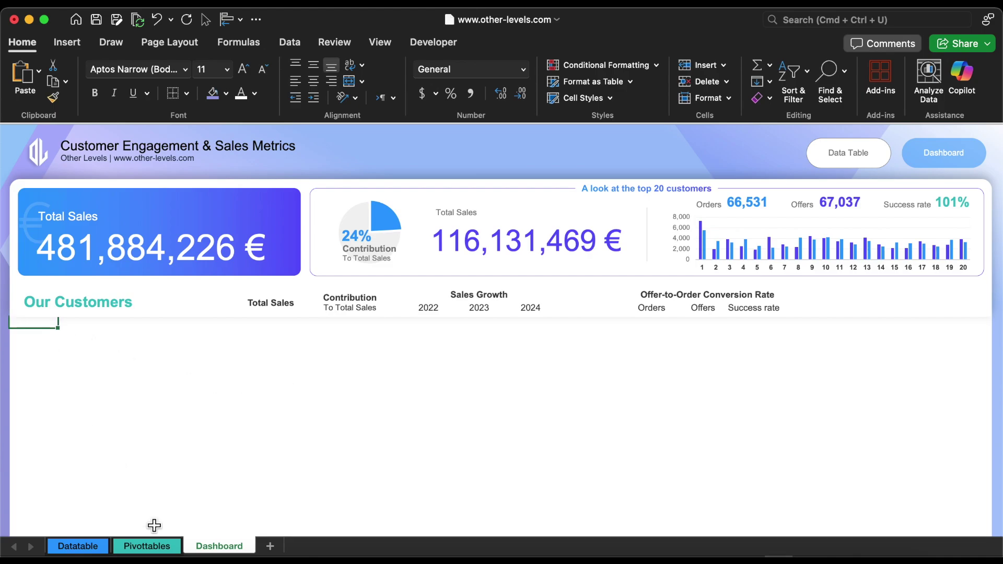
left_click(166, 547)
scroll(871, 255, "down", 2)
left_click_drag(830, 244, 838, 443)
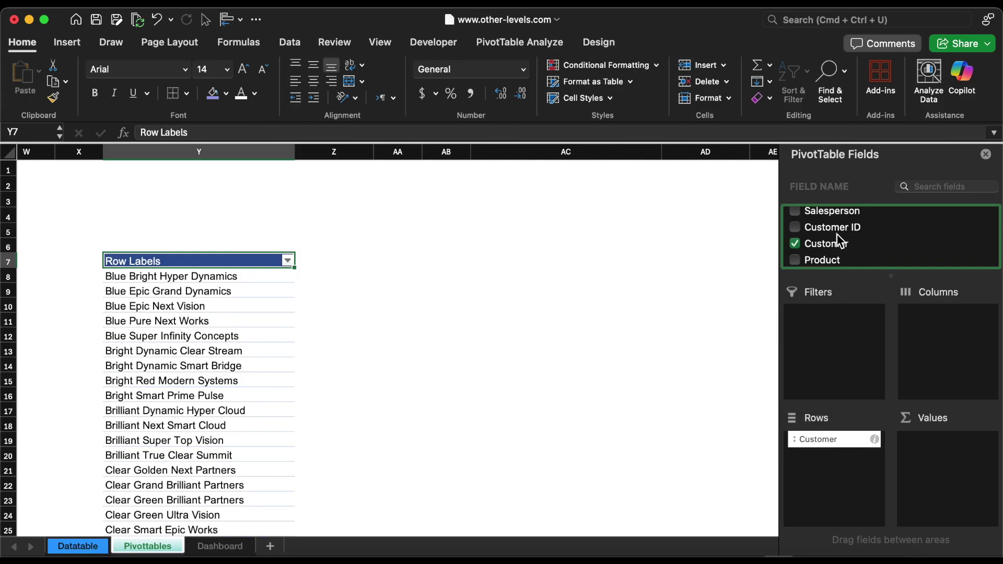
scroll(836, 233, "down", 3)
left_click_drag(830, 240, 943, 448)
Sort the customer pivot table by Sum of Amount from largest to smallest
left_click(350, 261)
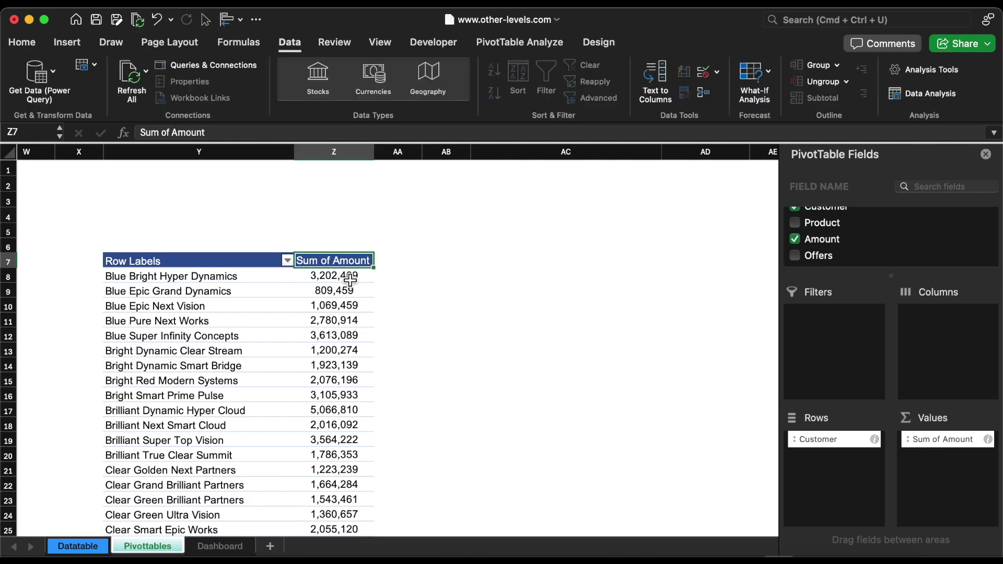
left_click(350, 281)
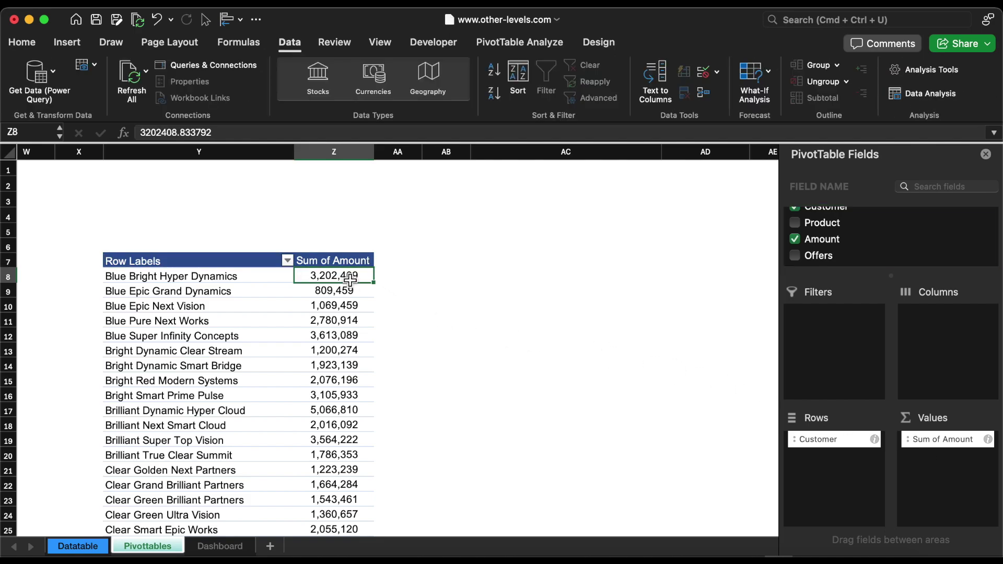
left_click(493, 93)
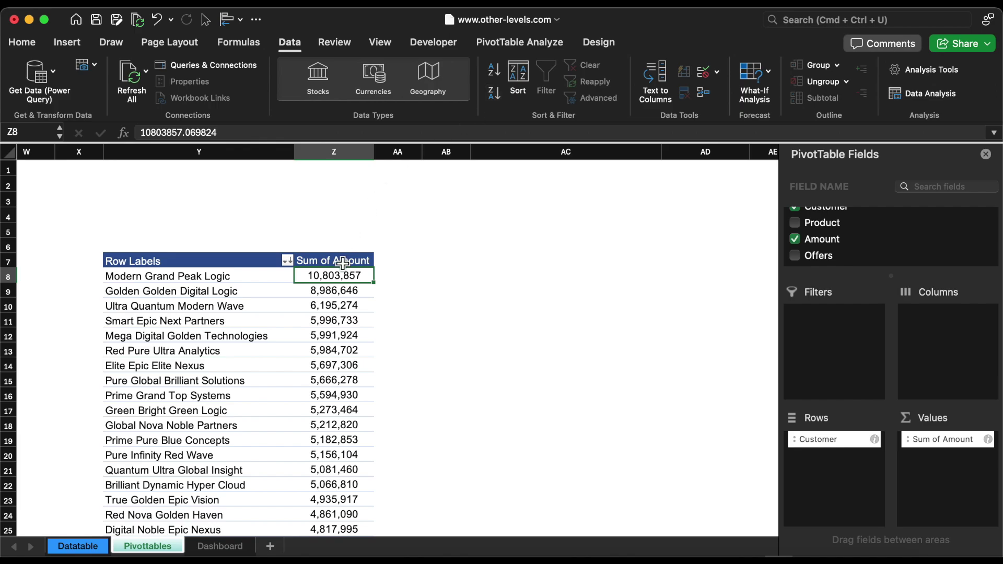
left_click(216, 278)
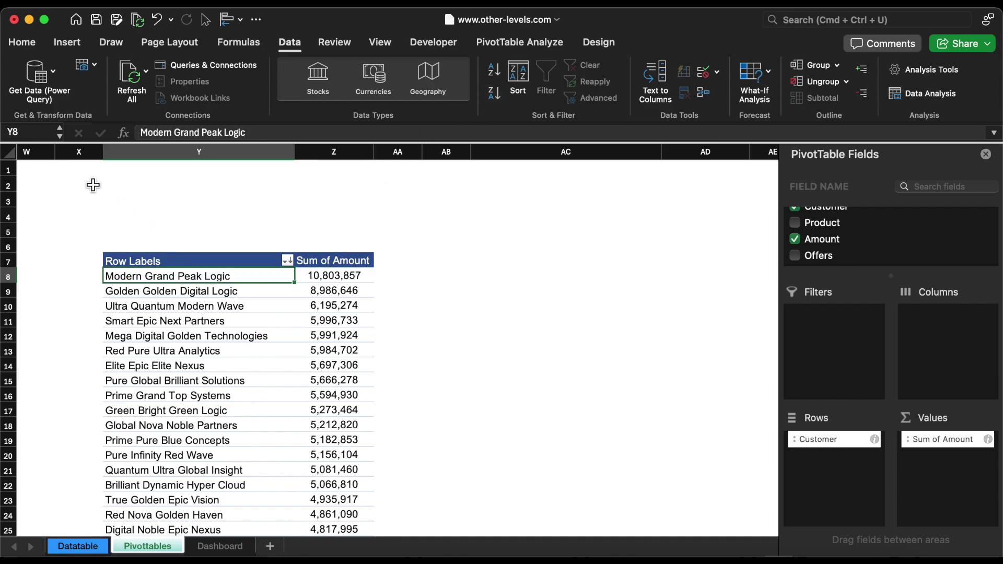
Link Dashboard cell C19 to the pivot table's first customer with =Pivottables!Y8 and fill the formula down the column
left_click(220, 546)
left_click(58, 357)
type("=")
left_click(149, 546)
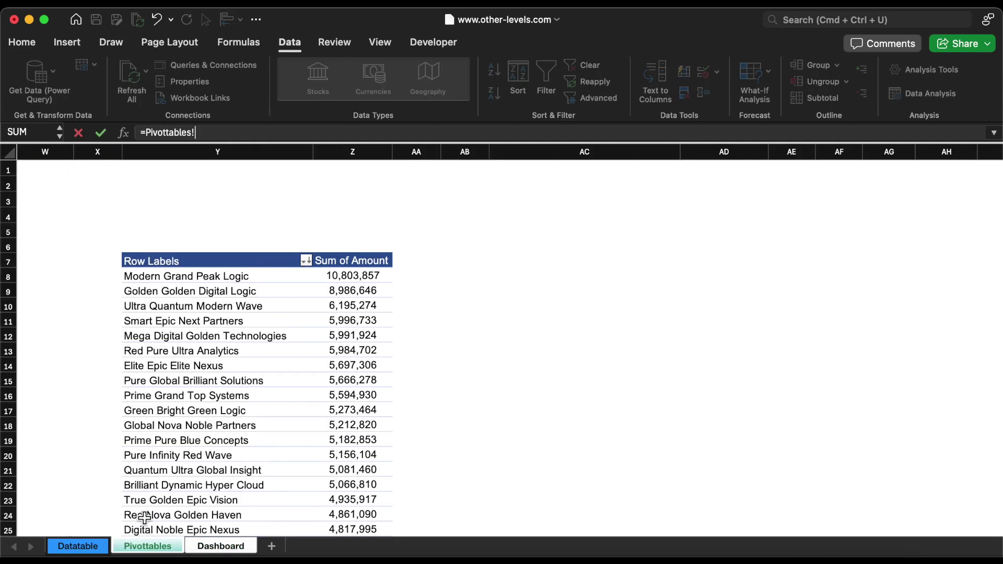
left_click(202, 276)
key("Return")
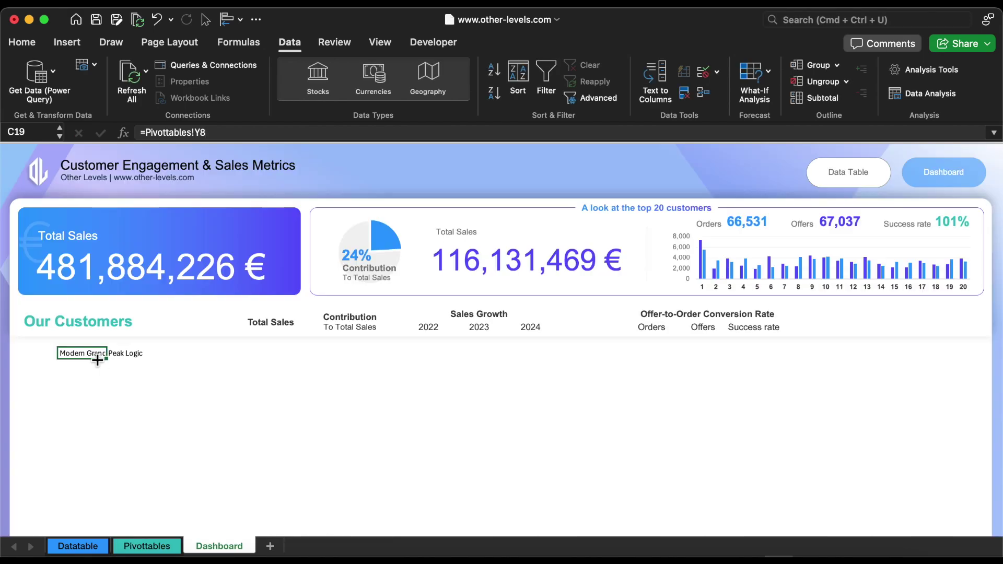
mouse_move(110, 364)
left_mouse_down()
mouse_move(101, 531)
mouse_move(101, 366)
left_mouse_up()
scroll(101, 365, "up", 5)
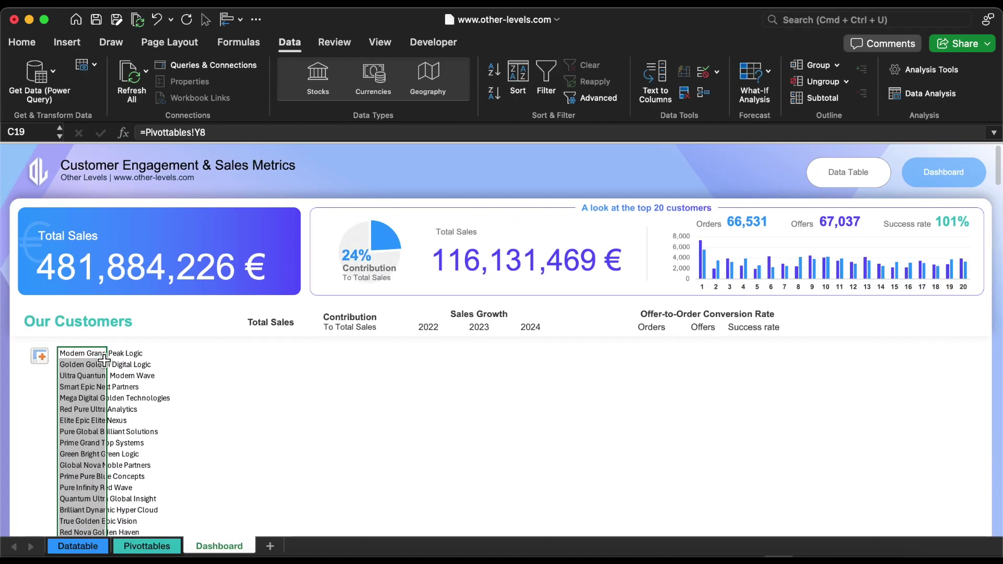
Wrap the customer link in C19 with an error check, making it =IFERROR(Pivottables!Y8,"")
left_click(96, 356)
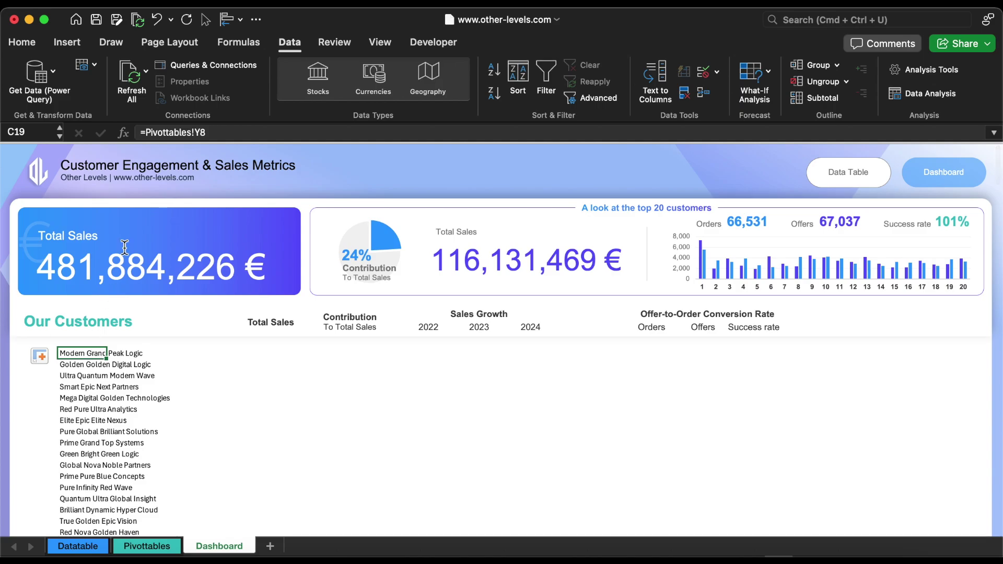
left_click(147, 132)
type("if")
double_click(167, 205)
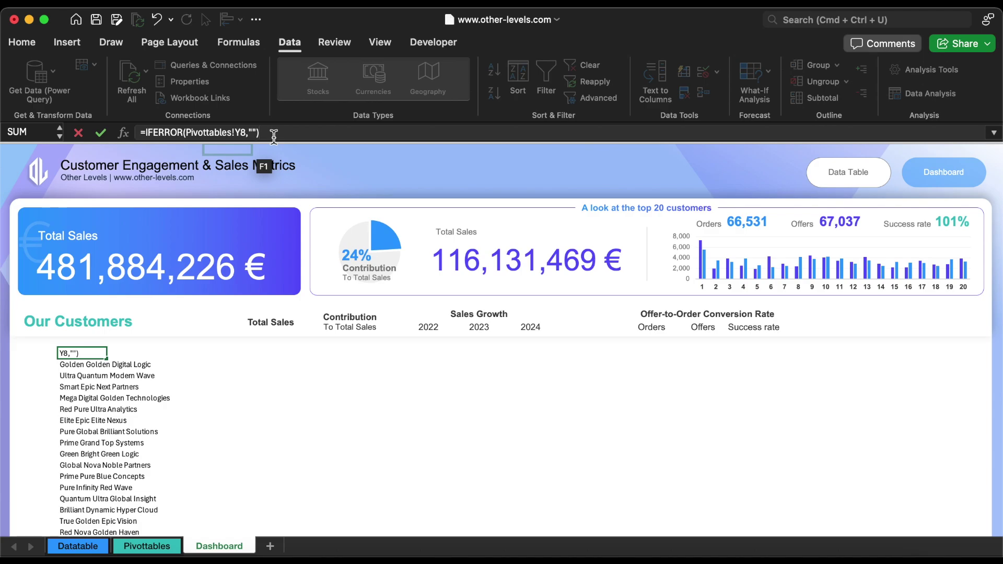
type(",\"\")")
key("Return")
left_click(78, 353)
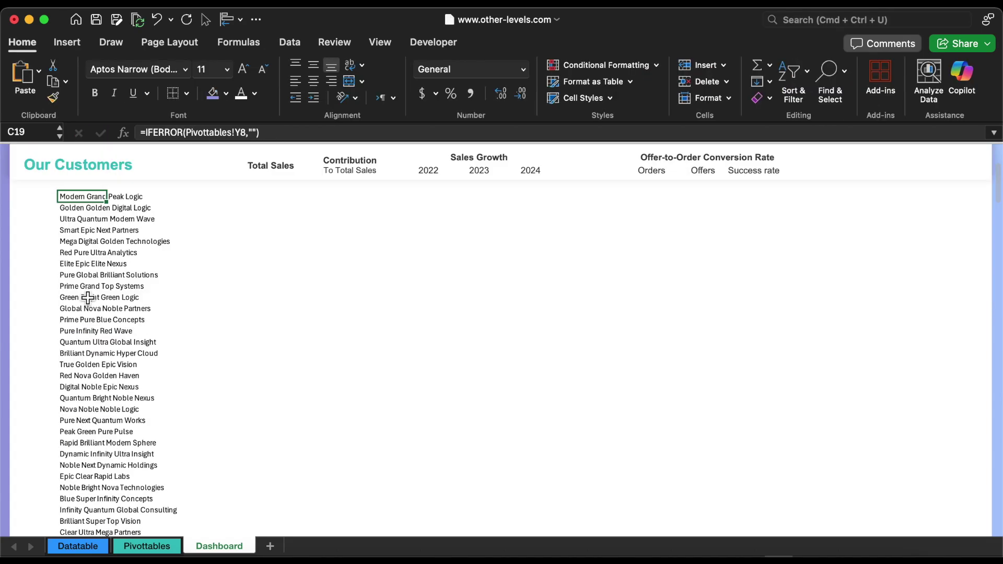
Number the customers in column B by entering 1 in B19 and filling it down as a series
key("Left")
type("1")
key("Return")
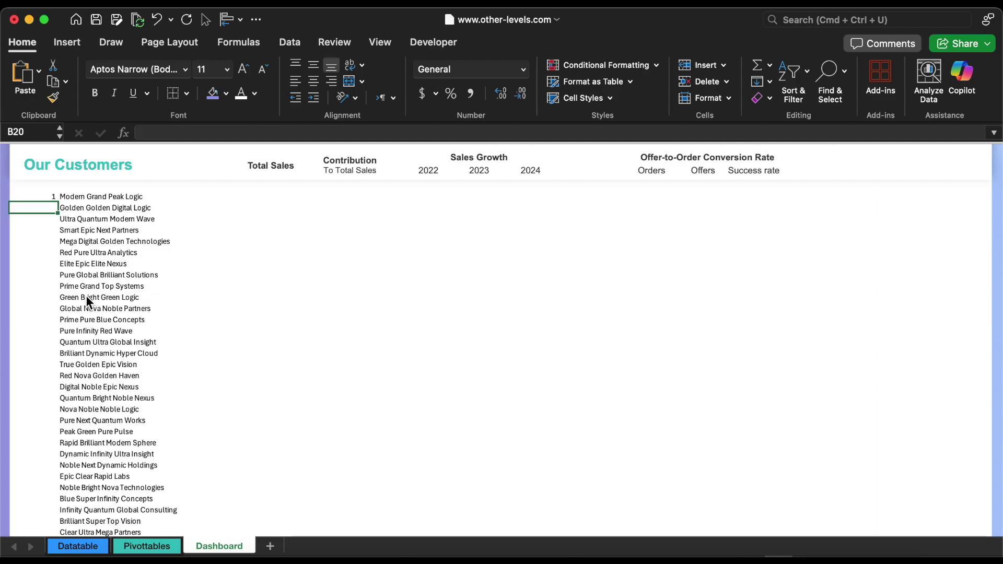
scroll(116, 298, "up", 5)
left_click(49, 348)
double_click(58, 353)
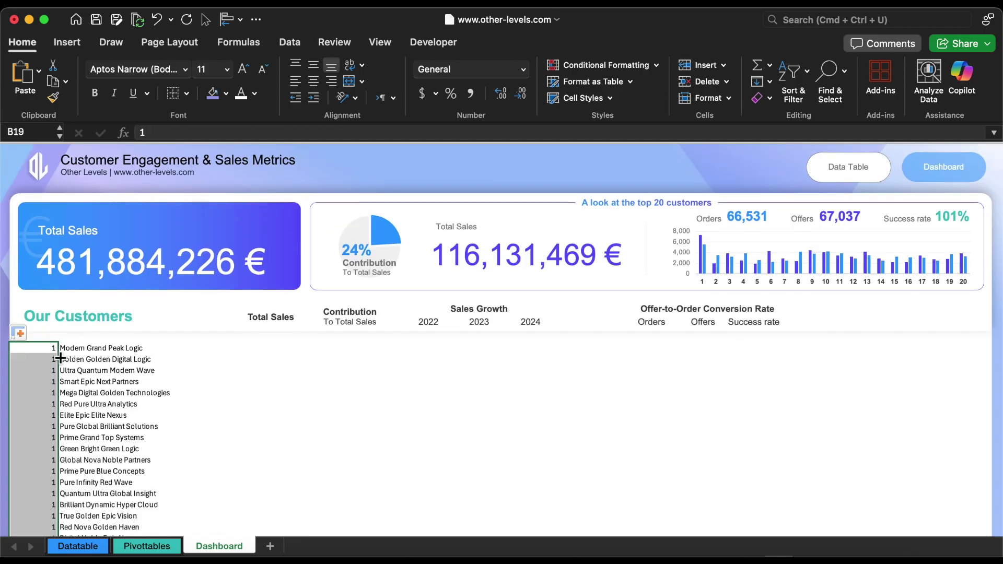
left_click(19, 334)
left_click(76, 376)
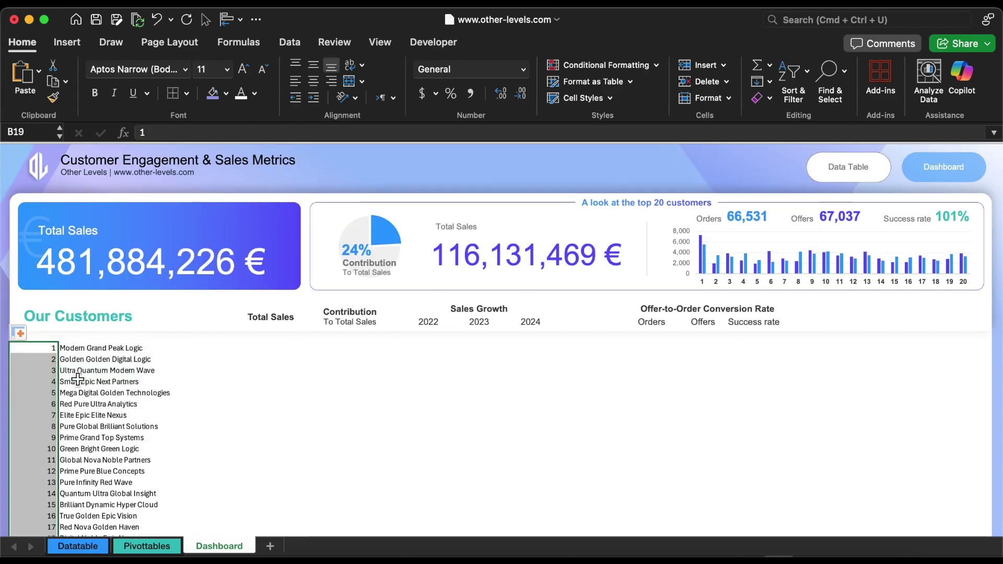
Copy the C19 formula across to D19 and fill it down to list each customer's sales amount
left_click(101, 346)
left_click_drag(134, 359, 147, 359)
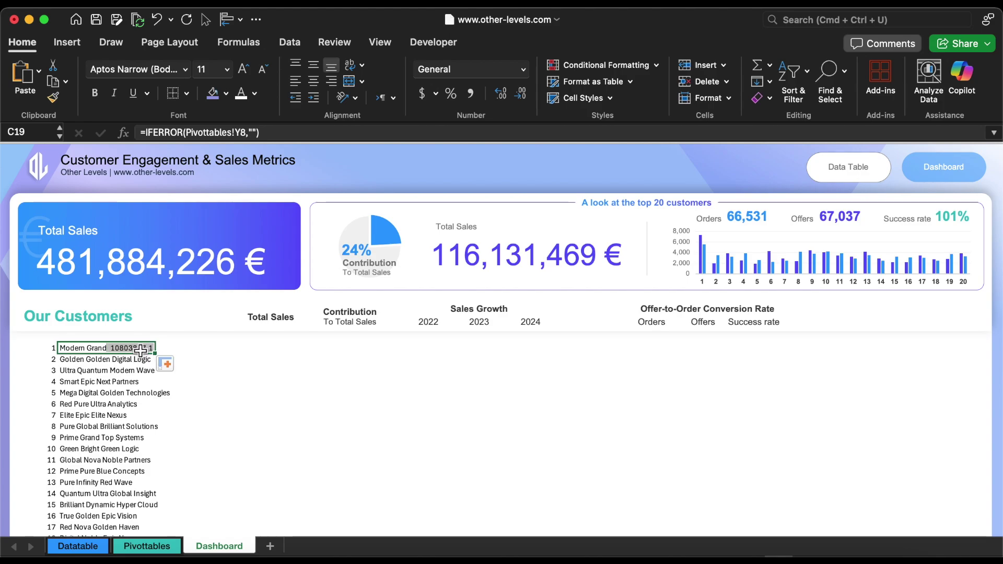
left_click(141, 349)
double_click(158, 357)
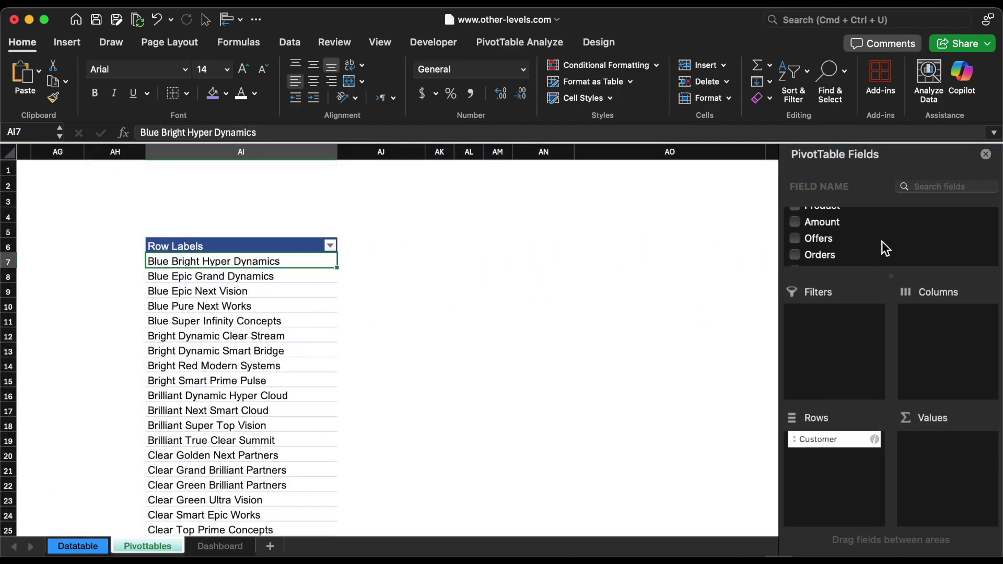
scroll(882, 248, "up", 2)
left_click_drag(821, 246, 940, 459)
scroll(877, 249, "up", 3)
key("super+z")
Set up the new customer pivot table with Year as columns and Amount as values
left_click_drag(815, 210, 943, 334)
scroll(848, 240, "down", 3)
scroll(847, 240, "down", 1)
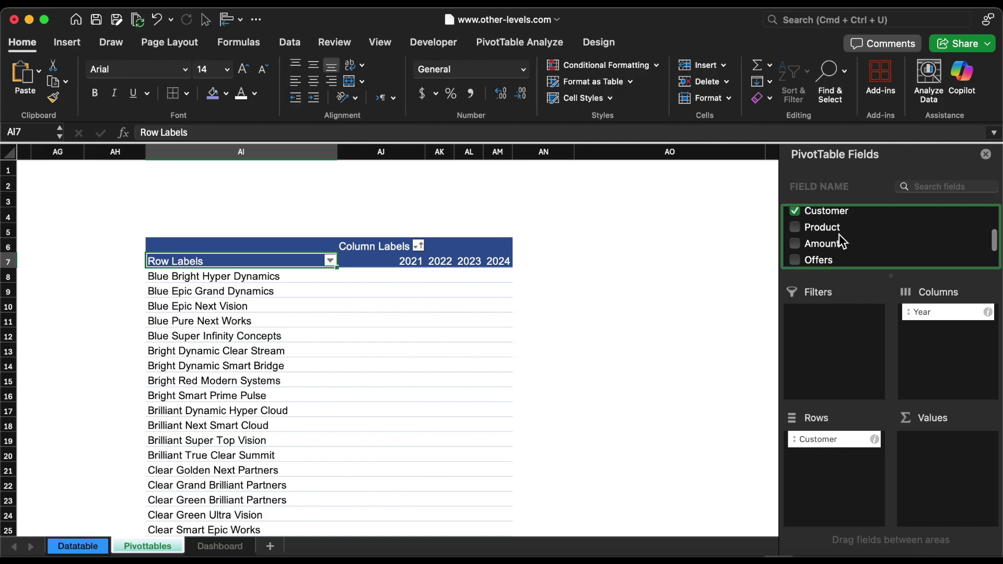
left_click_drag(822, 250, 989, 445)
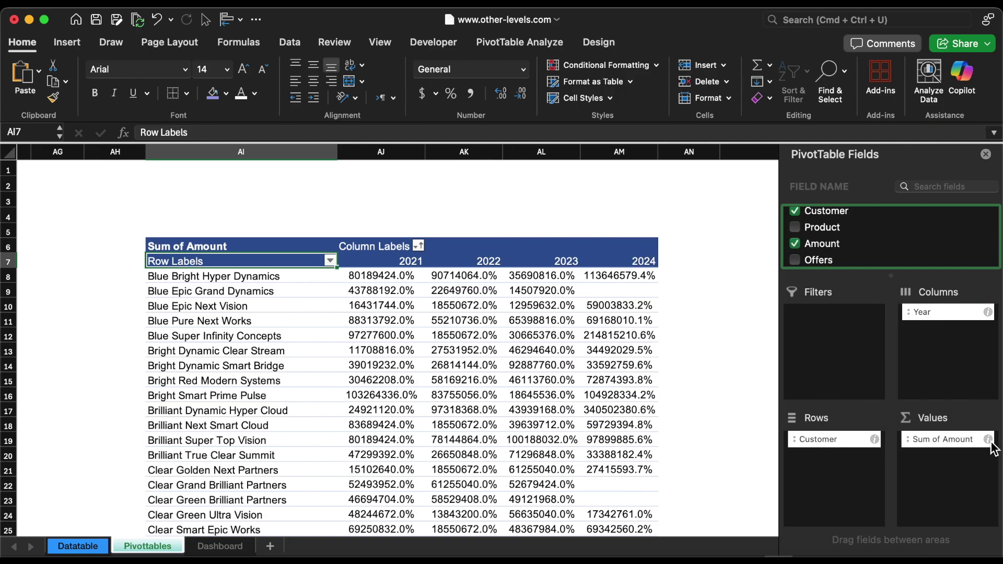
Show the Amount values of the customer pivot table at AI6 as % of Column Total
left_click(988, 439)
left_click(539, 170)
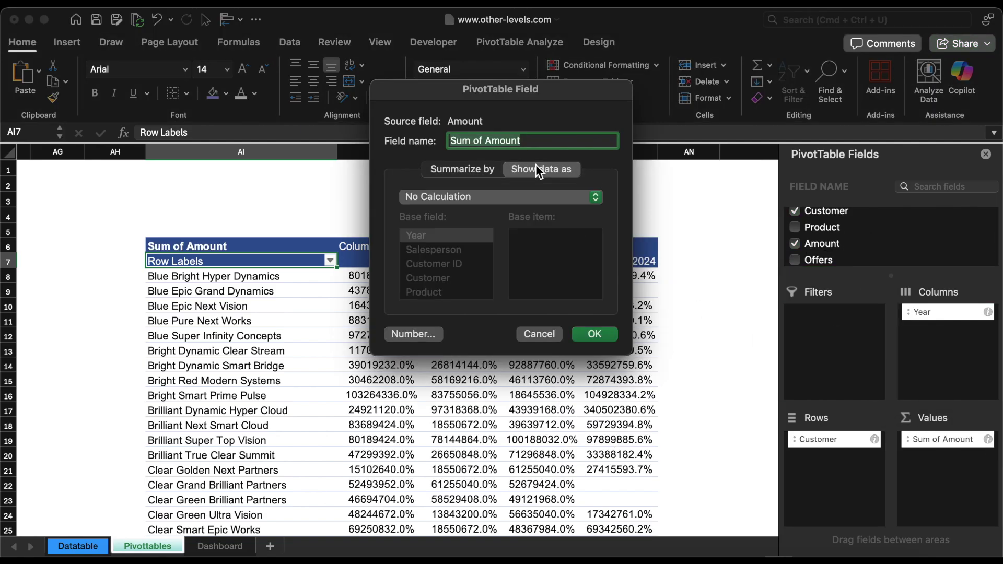
left_click(495, 199)
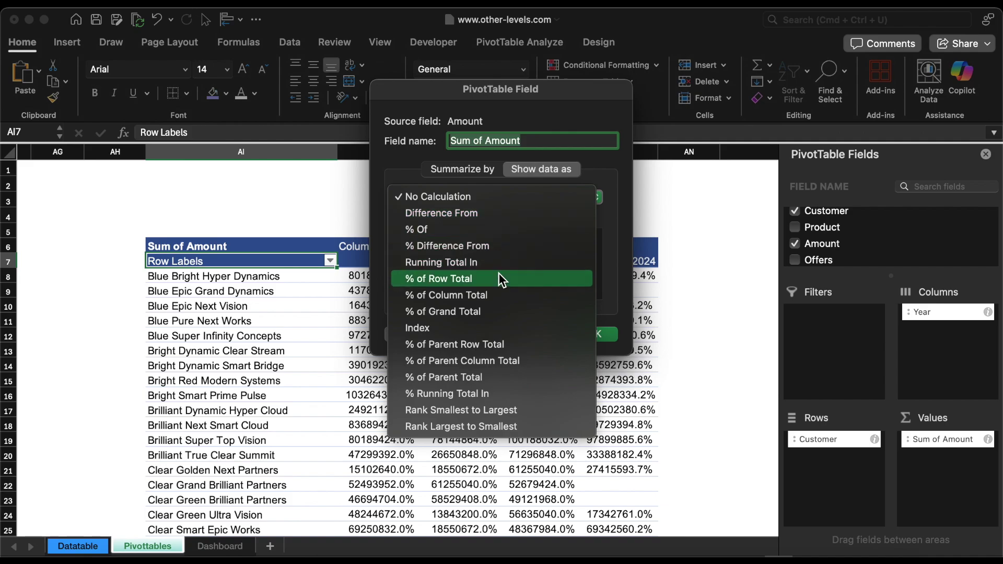
left_click(500, 296)
left_click(598, 334)
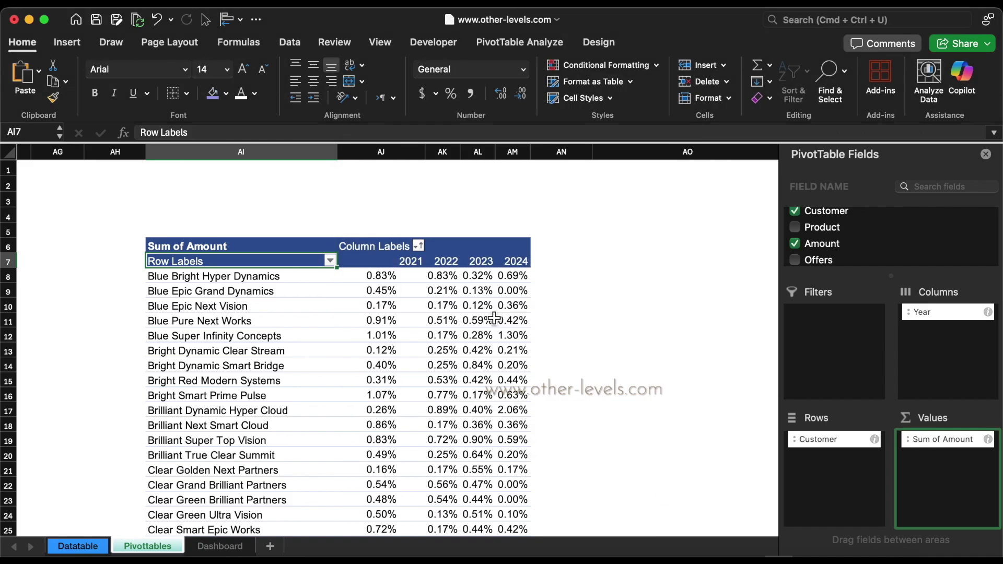
Enter =VLOOKUP(C19,Pivottables!AI:AM,2,0) in E19 of the Dashboard sheet
left_click(220, 546)
type("=vl")
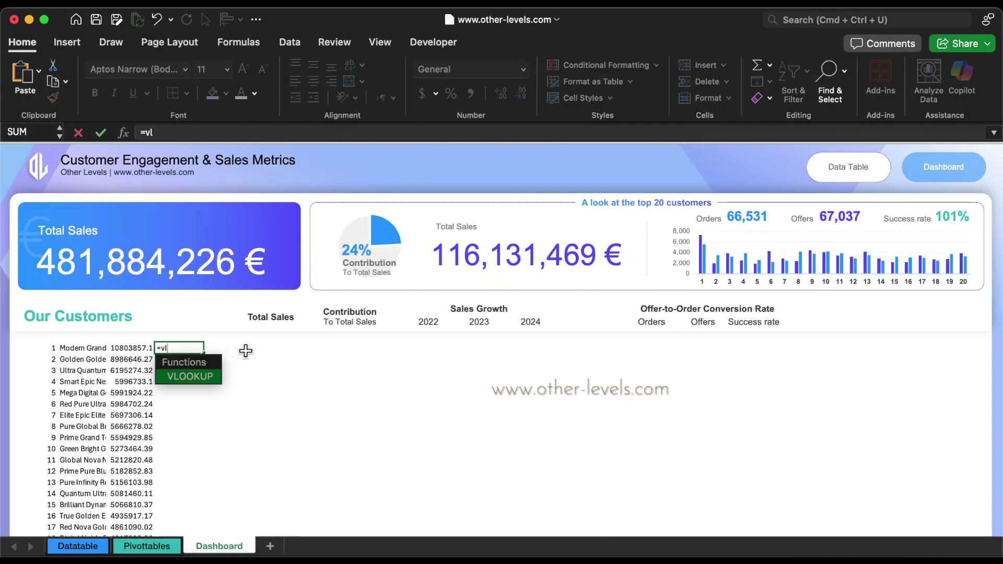
double_click(190, 376)
left_click(89, 348)
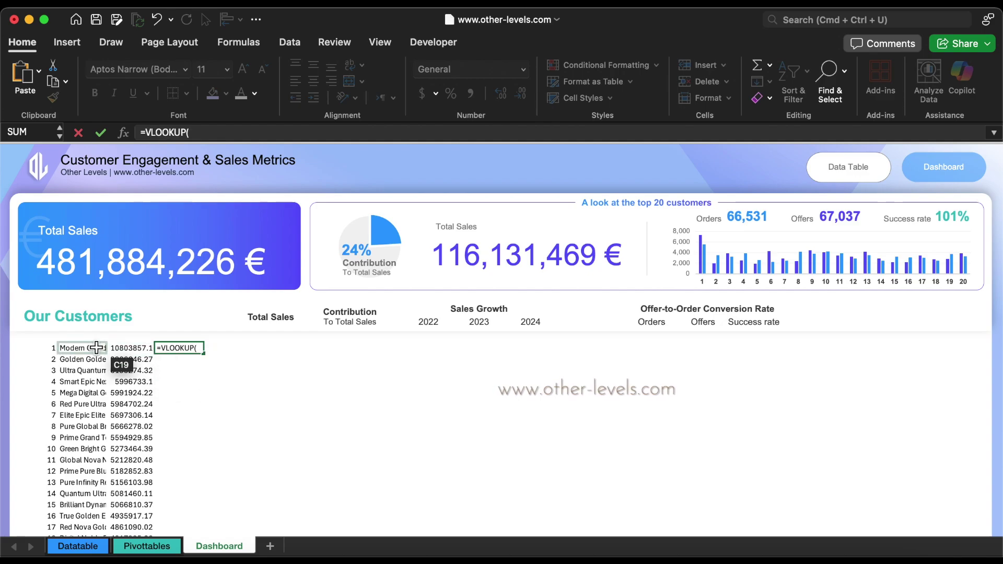
type(",")
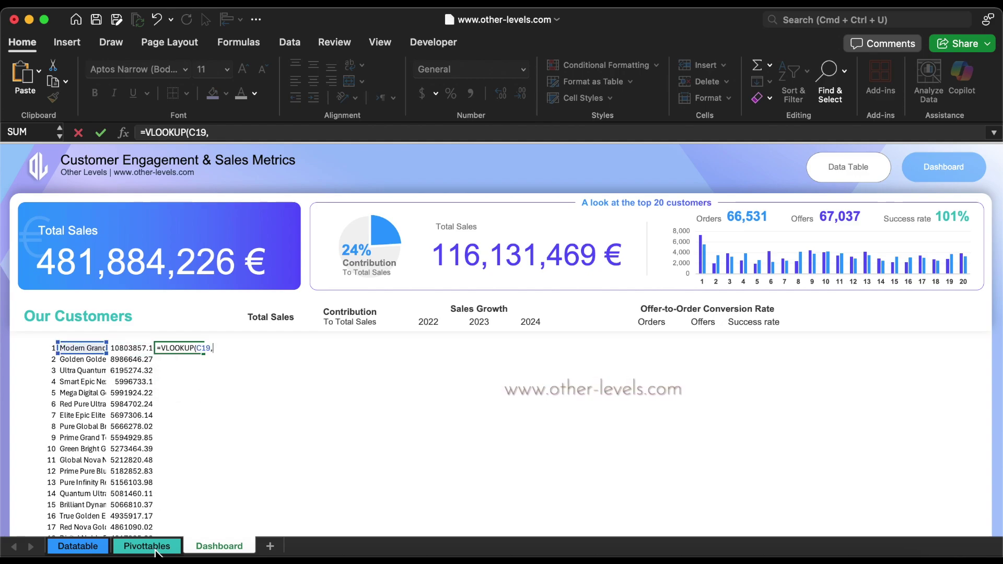
left_click(152, 546)
left_click(363, 153)
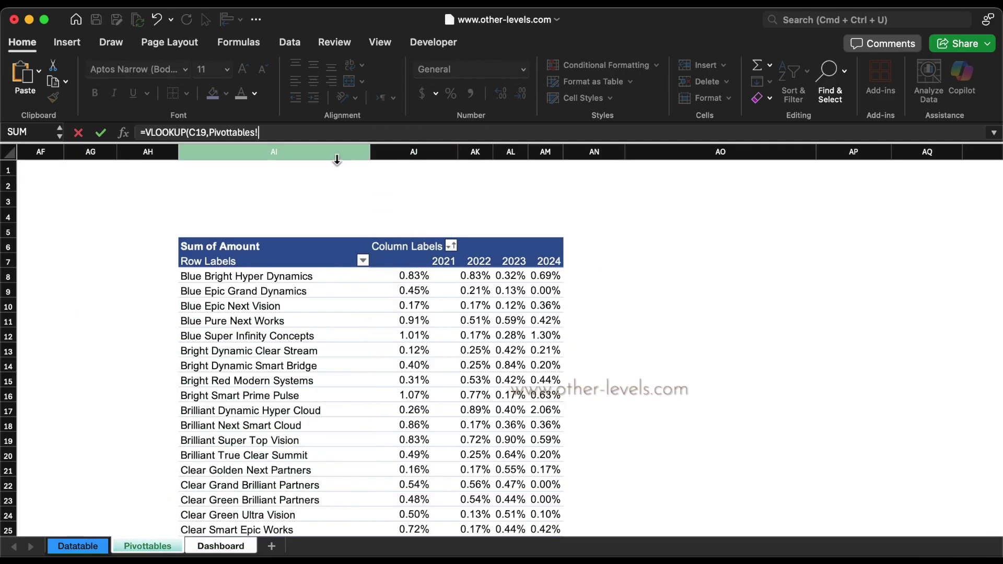
left_click_drag(364, 153, 541, 162)
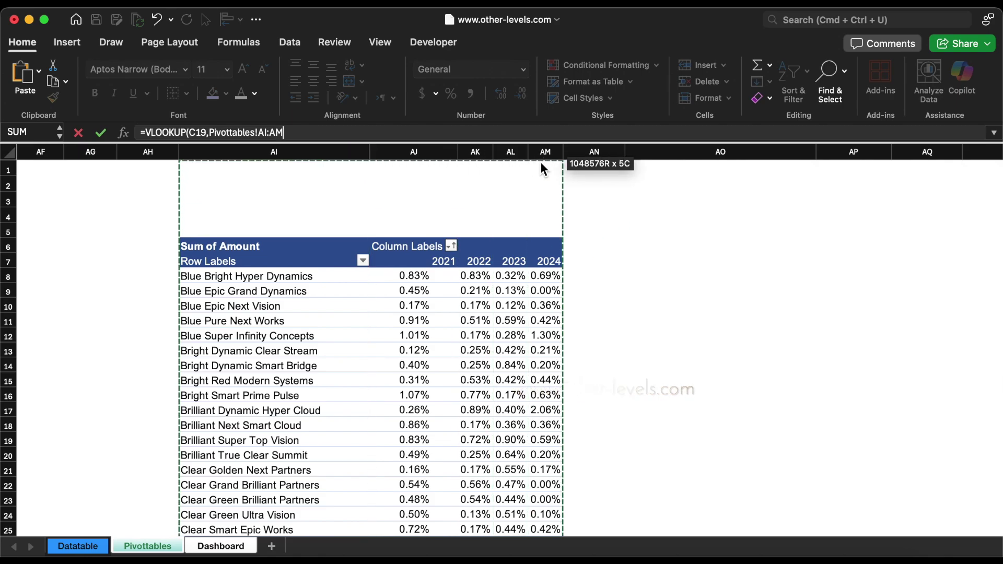
type(",2")
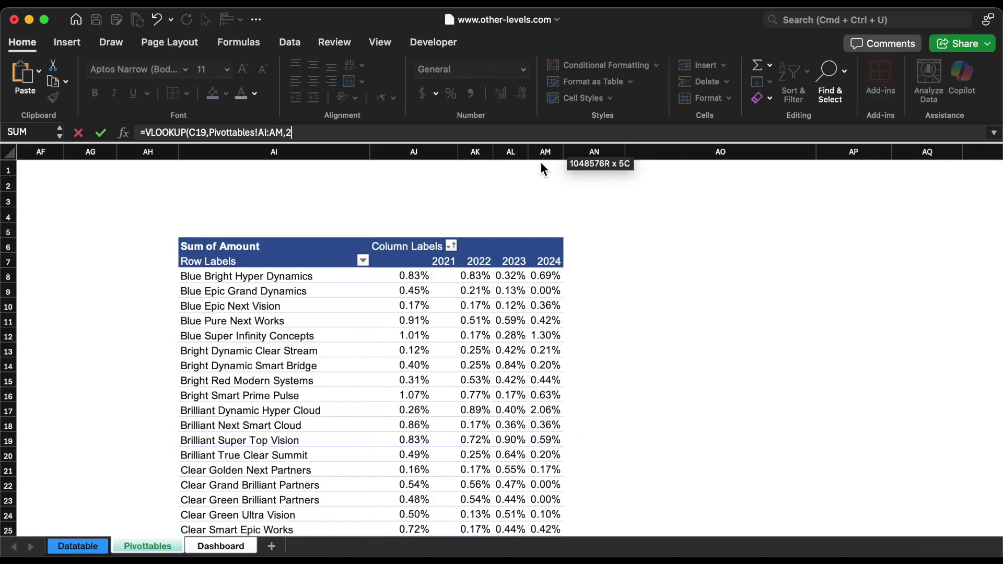
type(",0)")
key("Return")
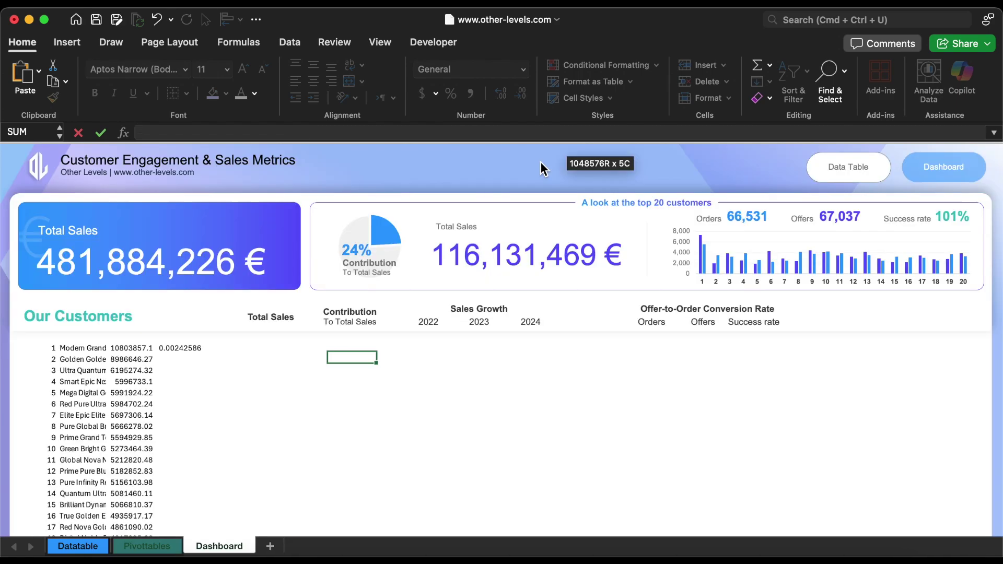
Format E19 as a percentage and fill it down alongside the customer list
left_click(179, 349)
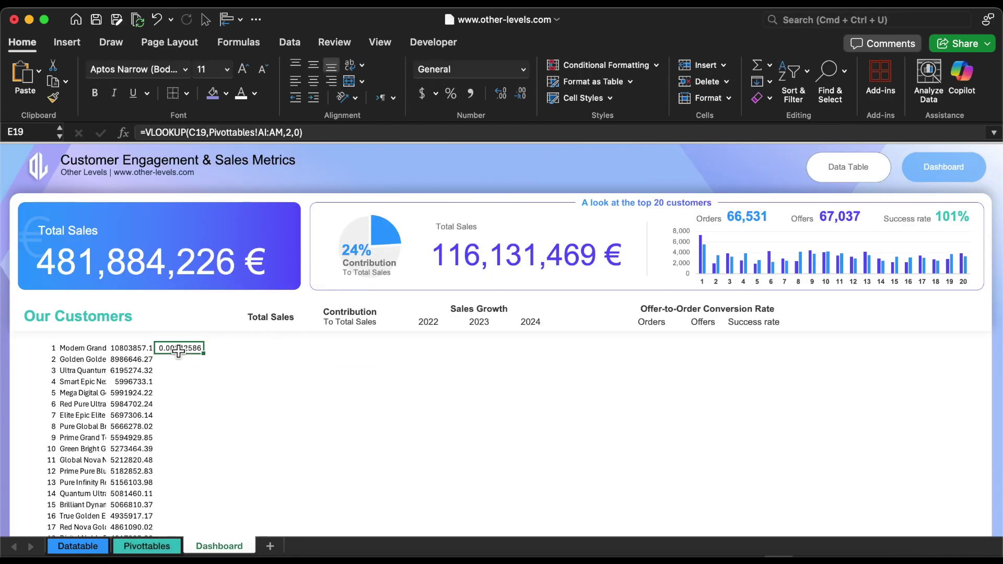
left_click(452, 95)
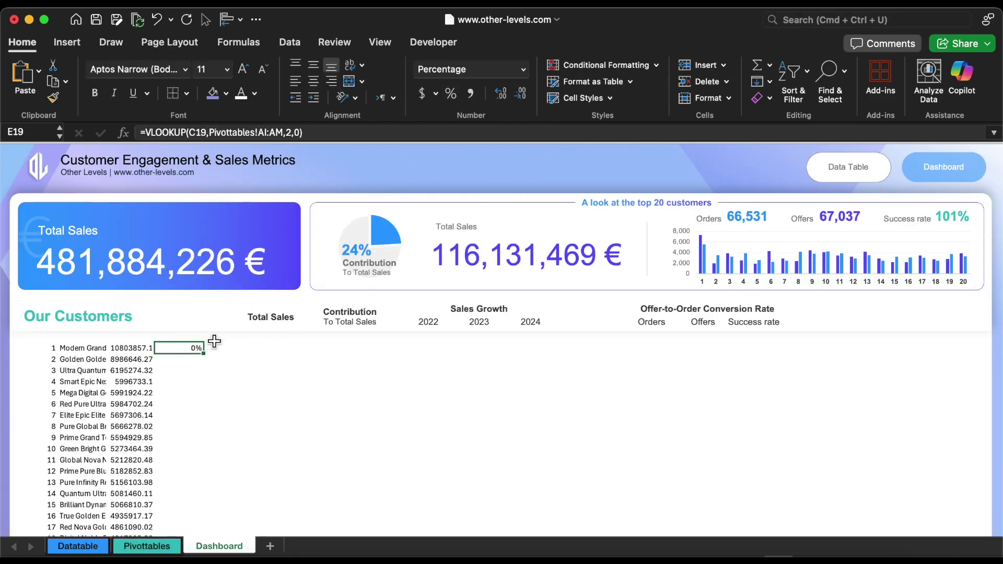
double_click(207, 357)
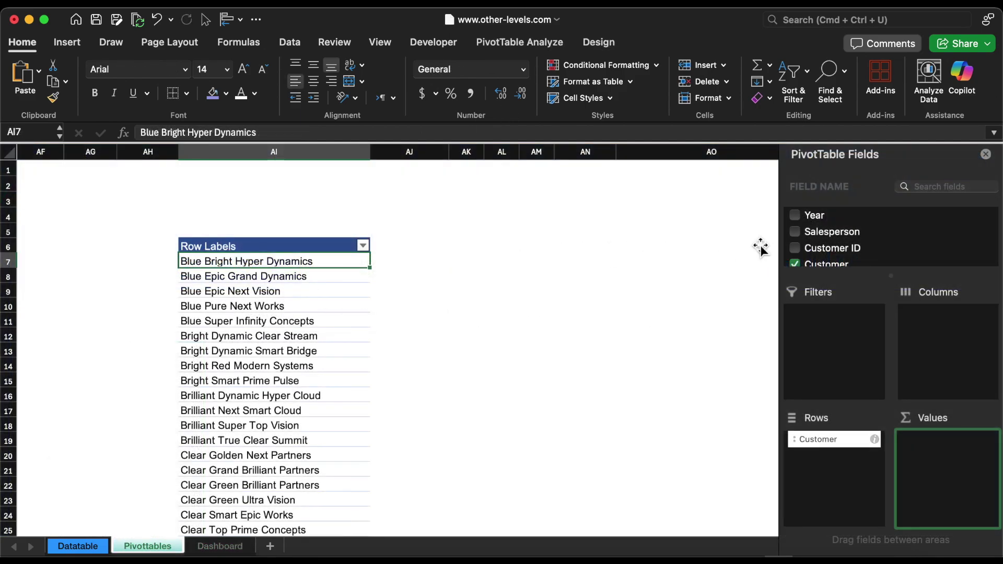
Add Amount as the values of the customer pivot table at AI6 and show it as % of Column Total
scroll(874, 251, "down", 3)
left_click_drag(864, 248, 943, 439)
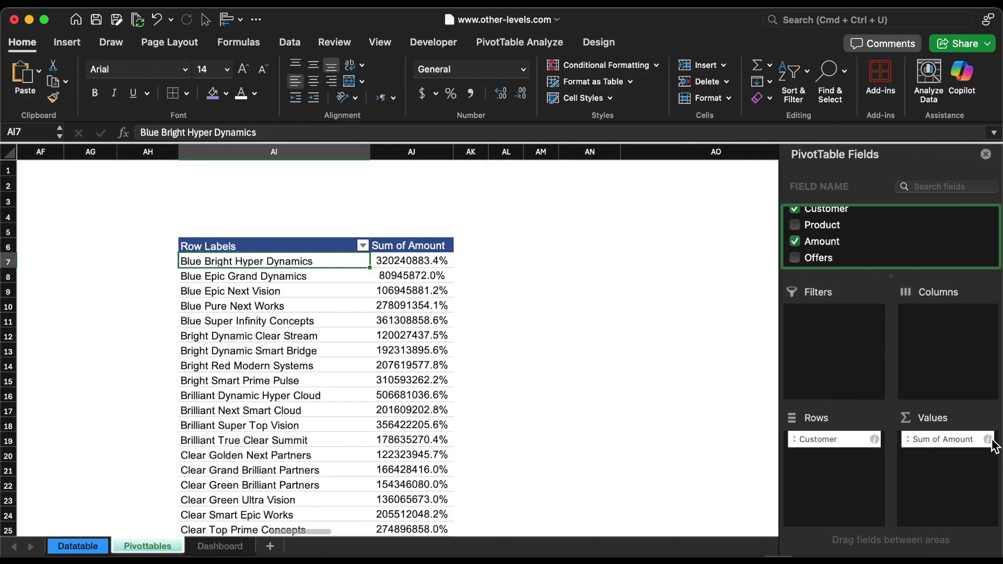
left_click(988, 439)
left_click(519, 169)
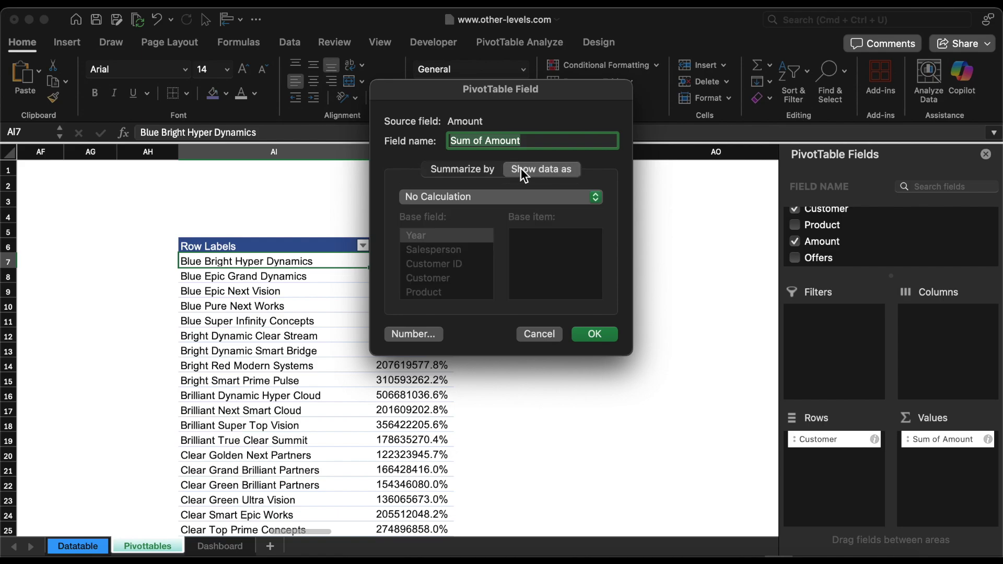
left_click(487, 198)
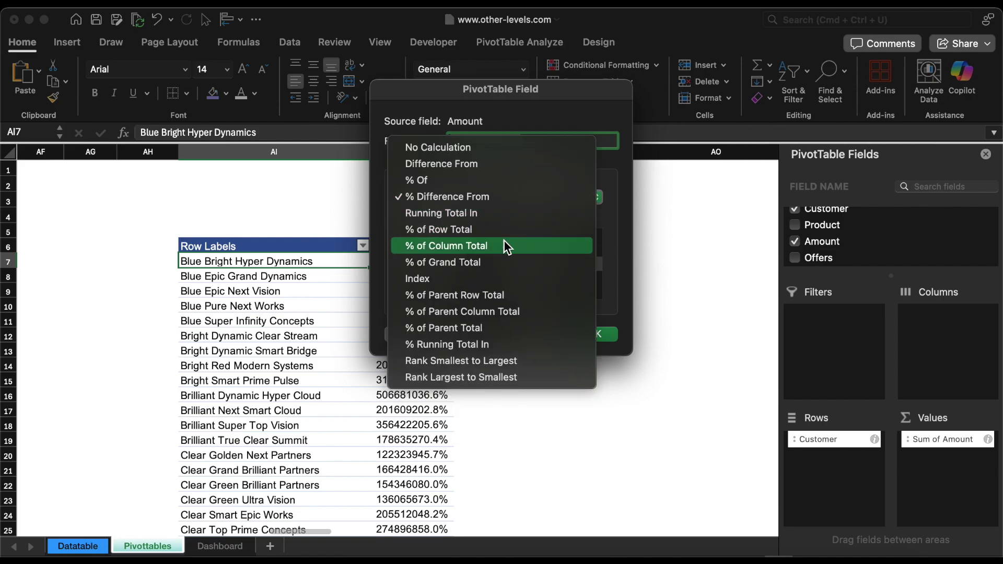
left_click(506, 247)
left_click(593, 334)
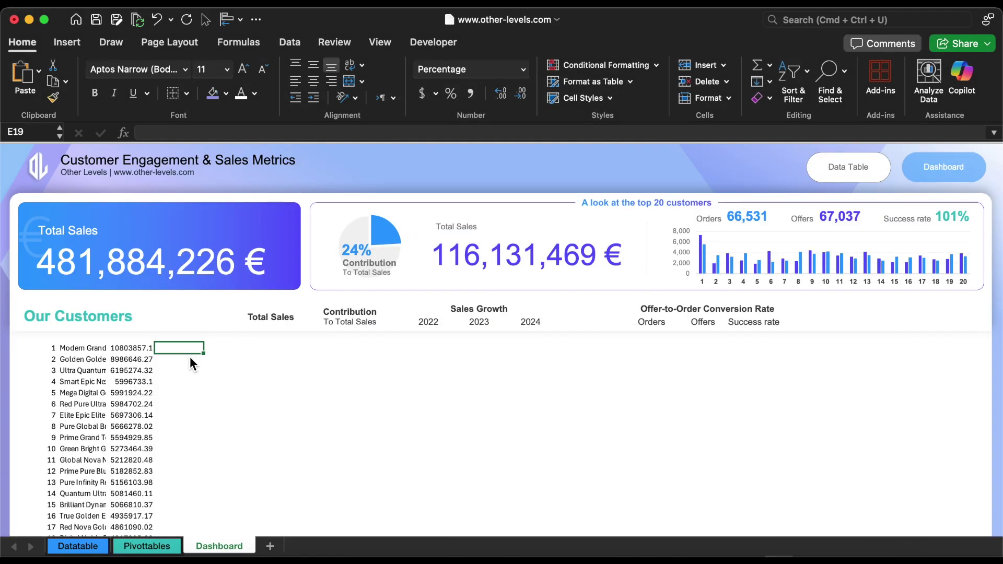
Replace the E19 formula on the Dashboard sheet with =VLOOKUP(C19,Pivottables!AI:AJ,2,0) and fill it down the customer list
type("=vlo")
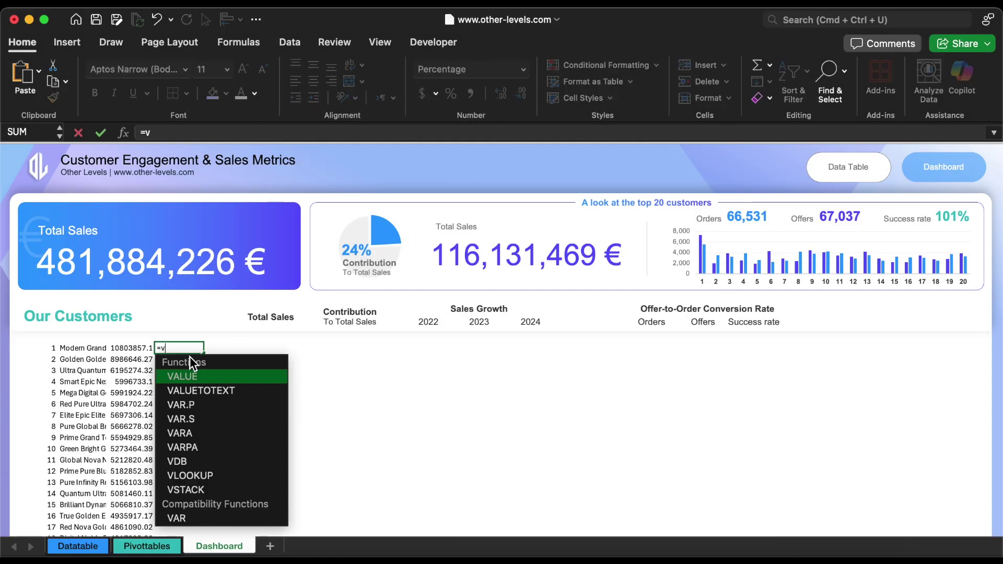
key("Tab")
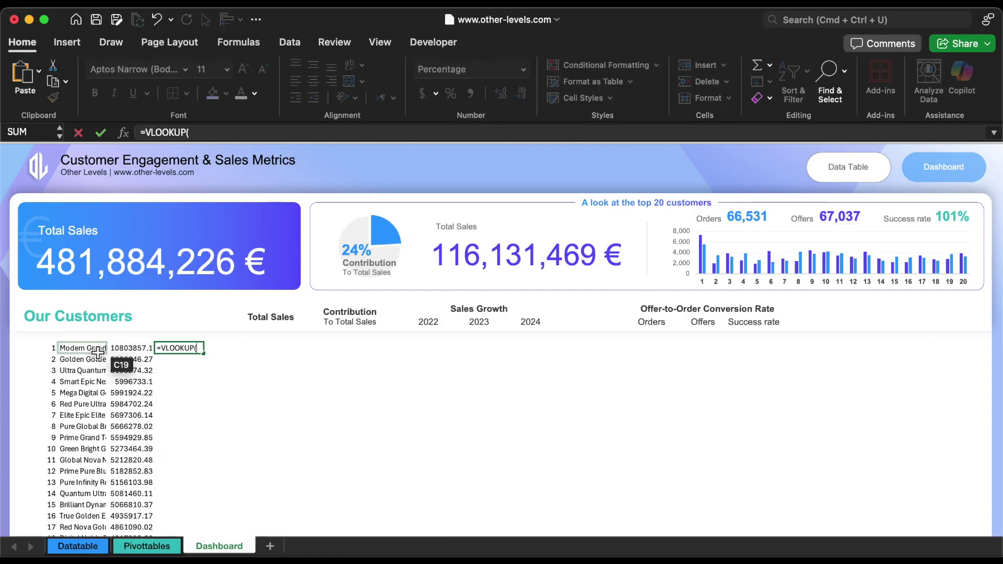
left_click(97, 353)
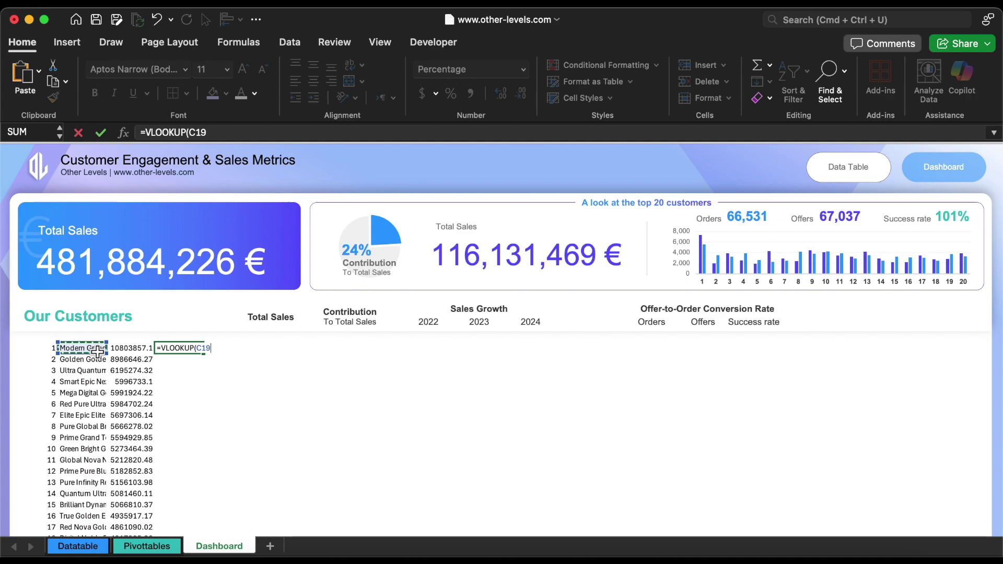
left_click(152, 546)
left_click_drag(334, 151, 414, 157)
type(",2,0)")
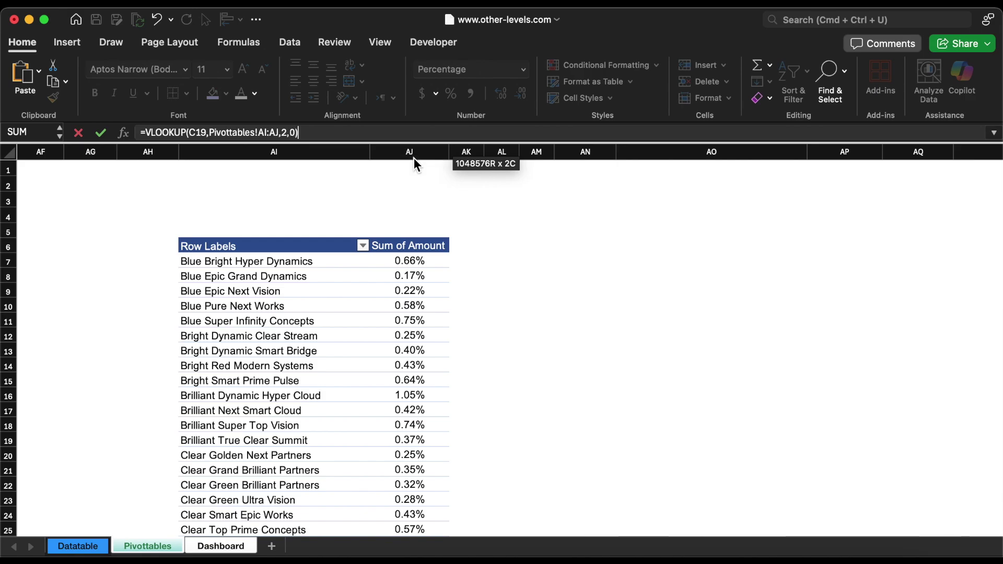
key("Return")
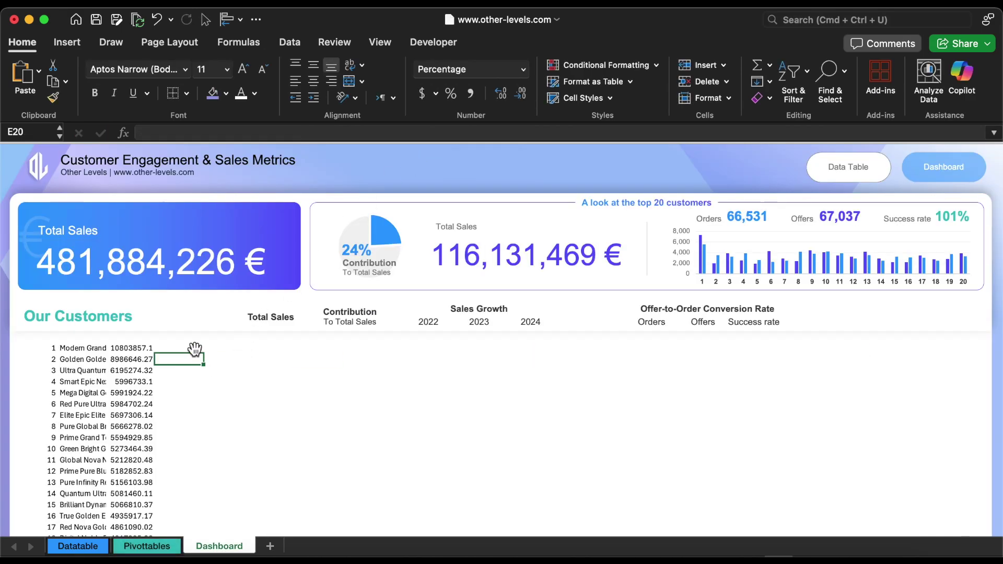
left_click(193, 349)
double_click(205, 358)
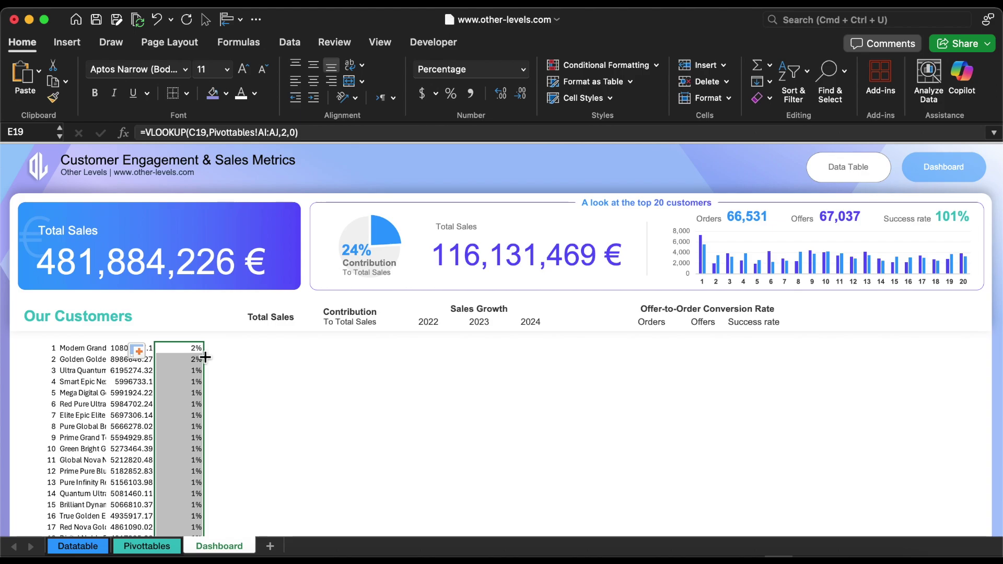
Set up the customer pivot table at AC6 on the Pivottables sheet with Year as columns and Amount as values
left_click(221, 351)
left_click(147, 546)
left_click_drag(816, 218, 909, 363)
scroll(857, 253, "down", 3)
left_click_drag(853, 247, 935, 464)
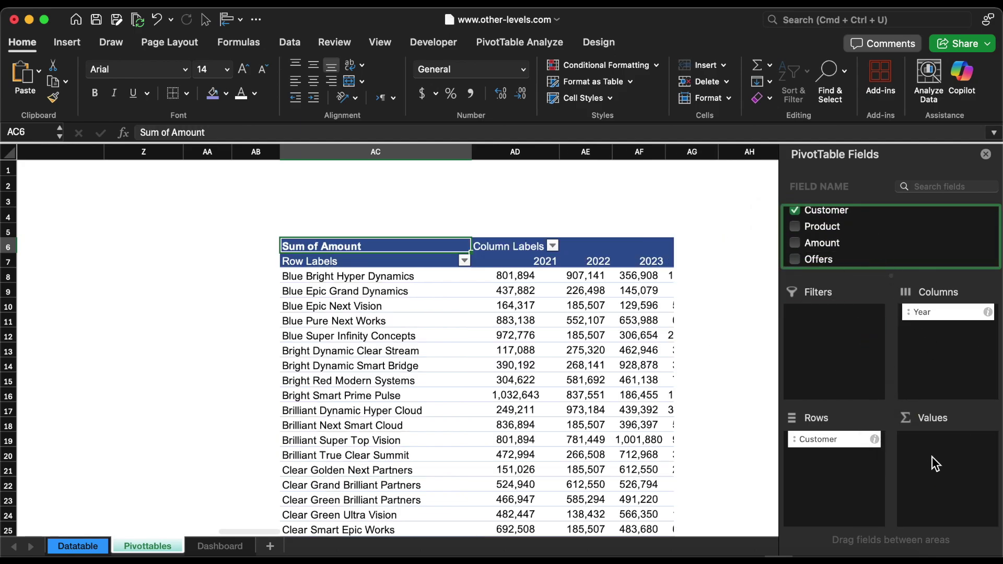
Show the Amount values of the AC6 pivot table as % Difference From, with Year as base field and (previous) as base item
left_click(987, 439)
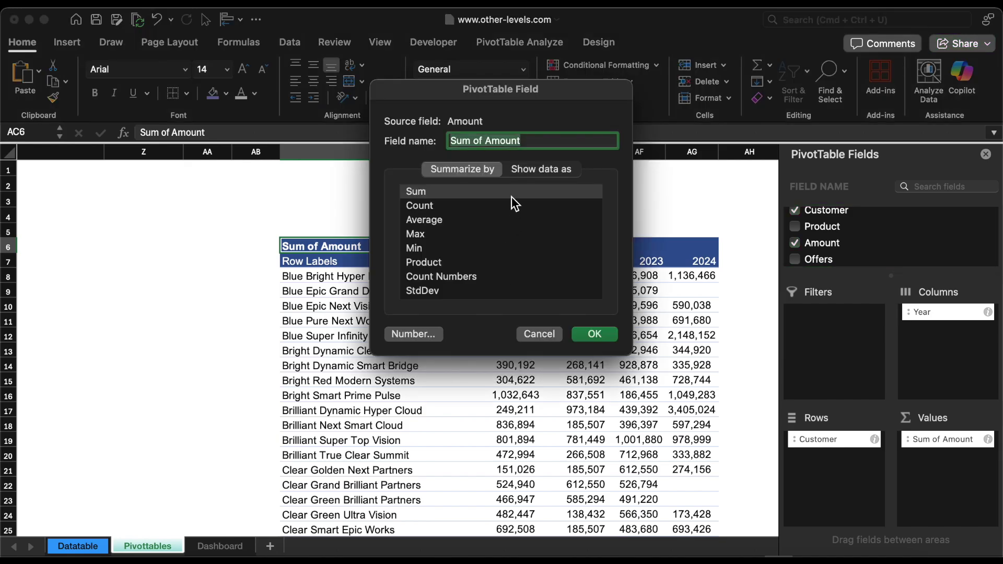
left_click(520, 170)
left_click(506, 196)
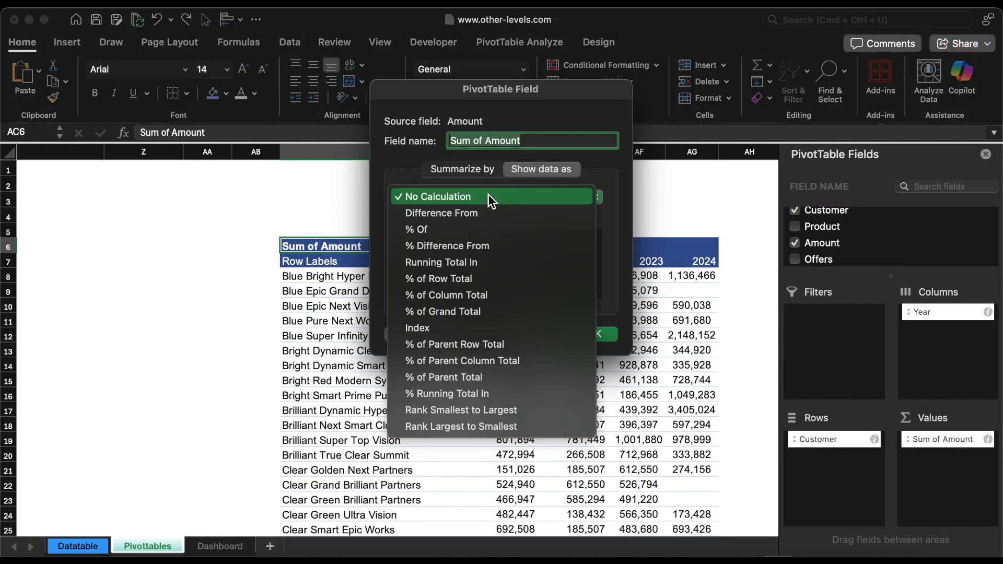
left_click(510, 247)
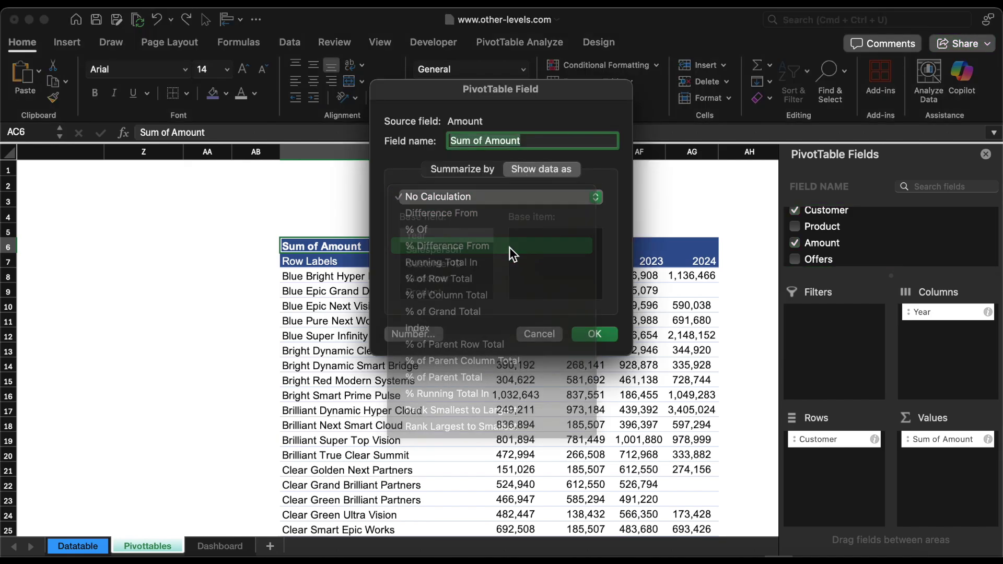
left_click(543, 237)
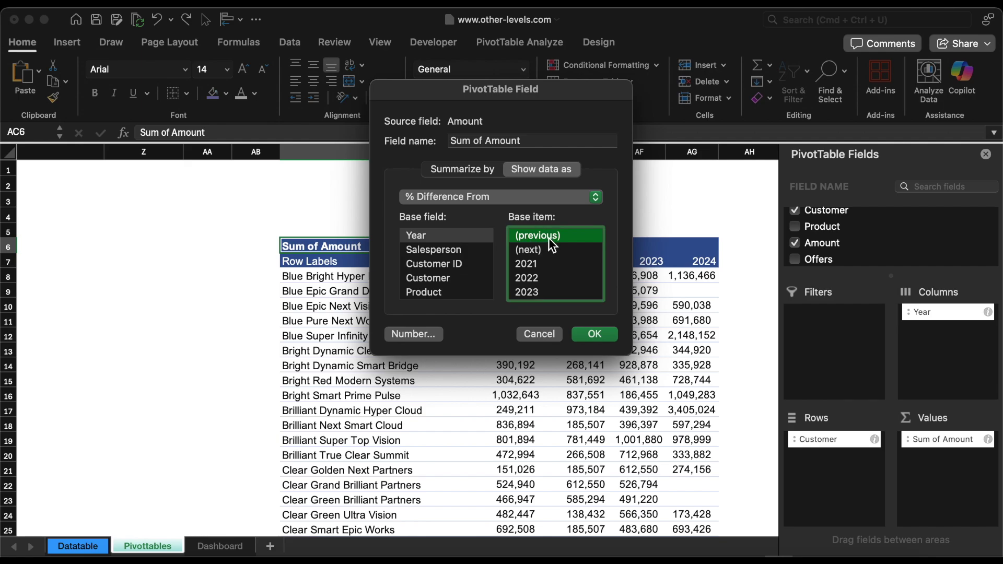
left_click(595, 335)
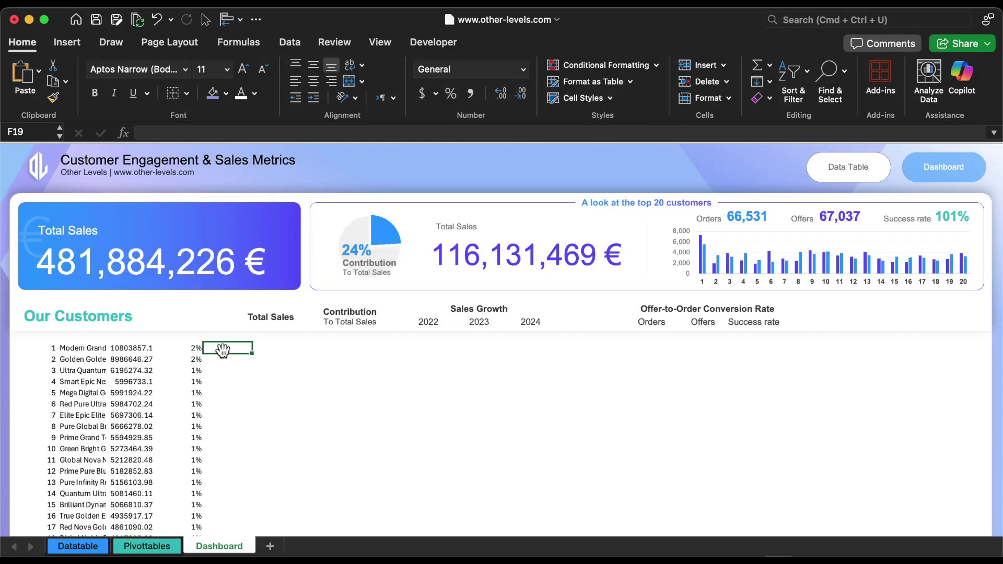
Start a VLOOKUP formula in F19 of the Dashboard sheet
type("vl")
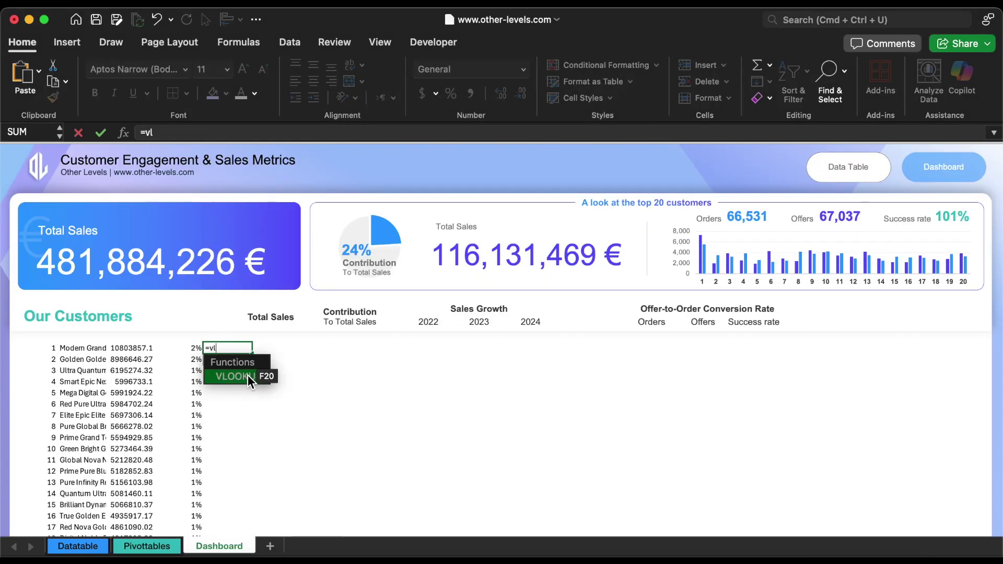
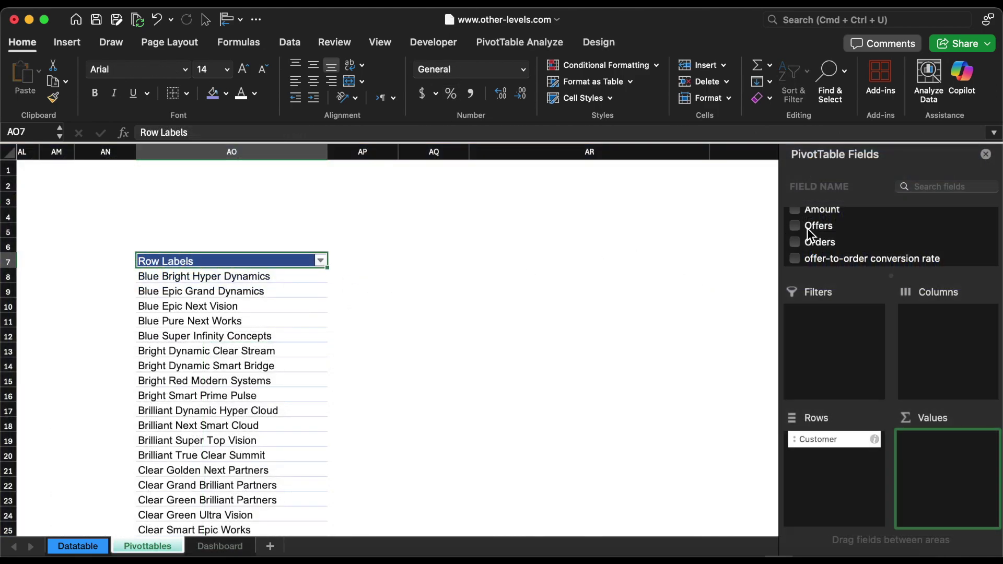
Add Offers and Orders as values in the customer pivot table at AO7 on the Pivottables sheet
left_click_drag(807, 227, 928, 447)
left_click_drag(813, 249, 953, 476)
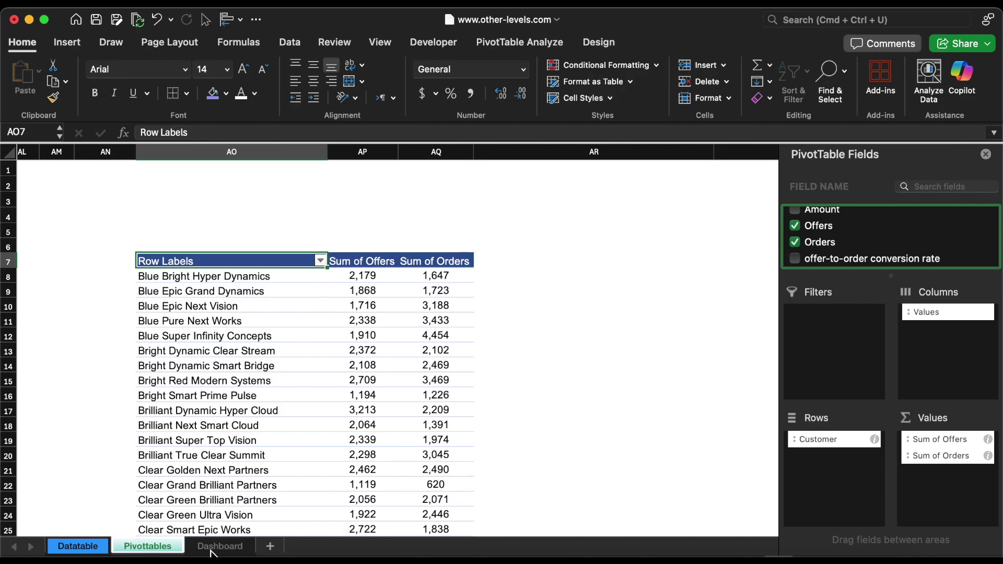
Enter =VLOOKUP(C19,Pivottables!AO:AQ,2,0) in I19 of the Dashboard sheet
left_click(213, 547)
type("=vl")
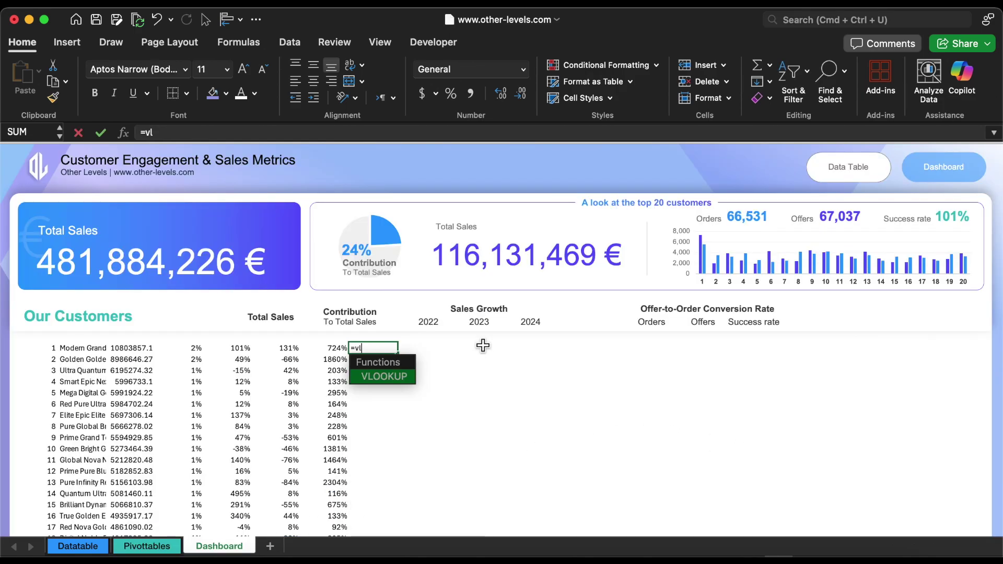
double_click(384, 377)
left_click(91, 350)
type(",")
left_click(147, 546)
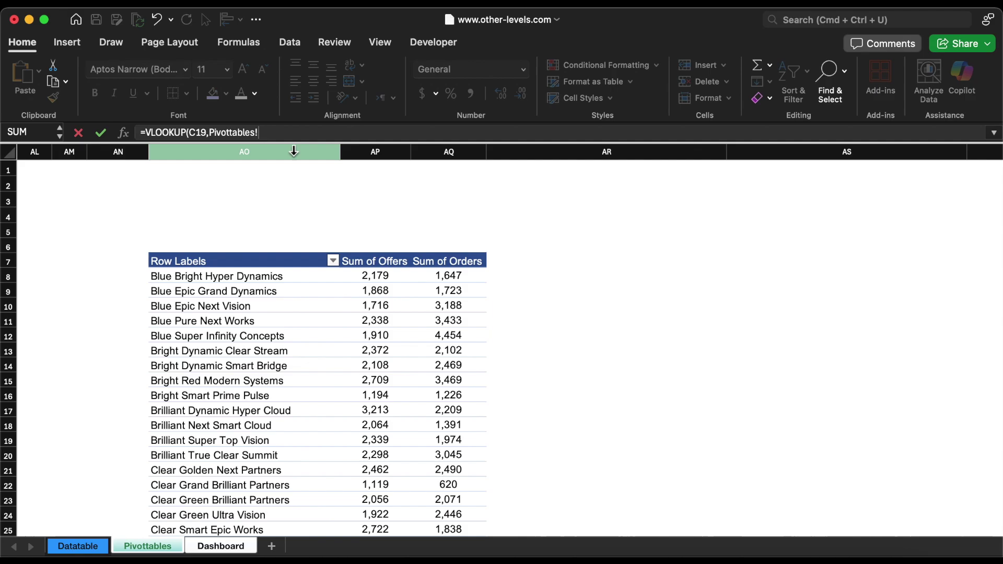
left_click_drag(293, 151, 426, 153)
type(",2,0)")
key("Return")
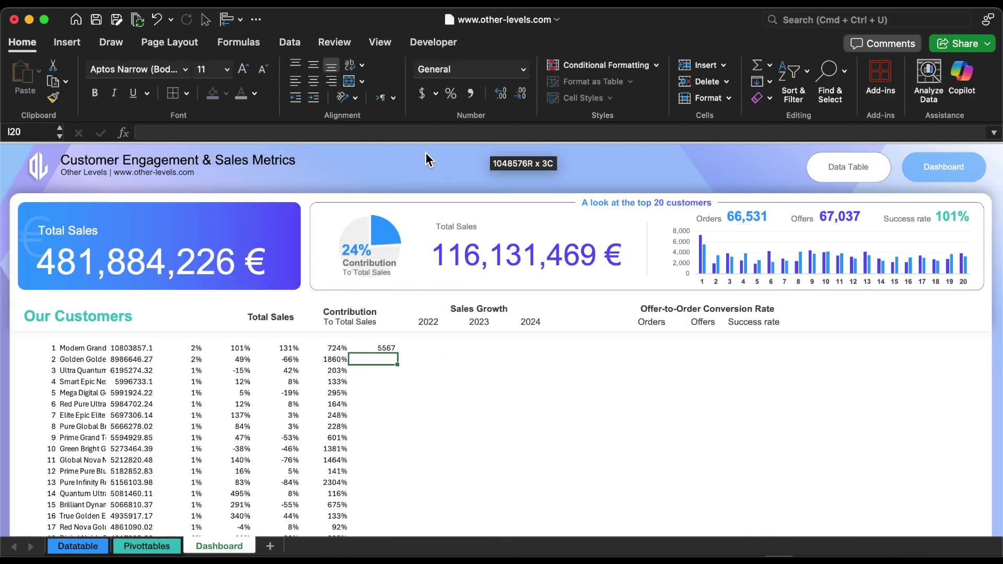
Reuse the I19 VLOOKUP in J19 to return the Sum of Orders column, and fill both formulas down the customer list
left_click(382, 349)
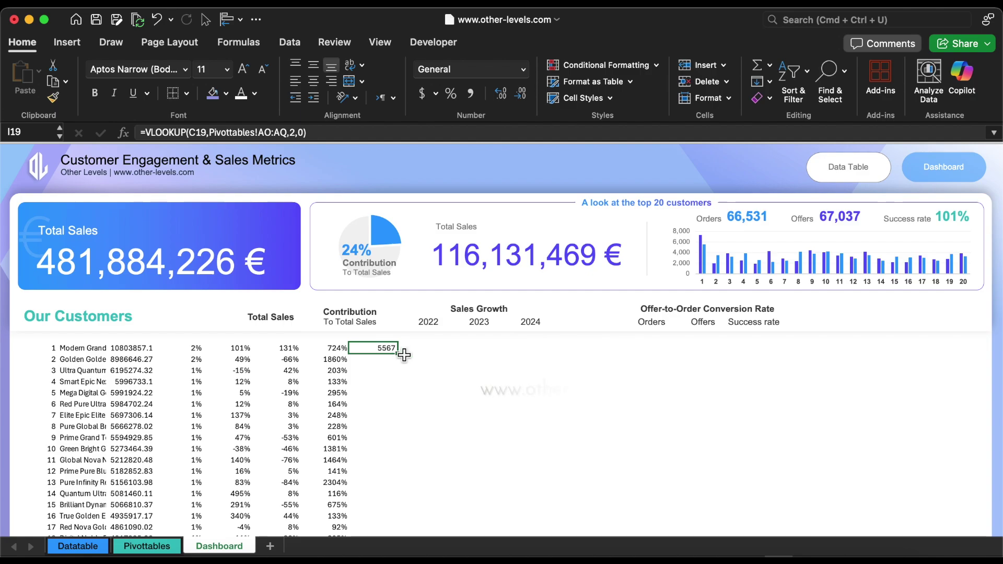
left_click(343, 137)
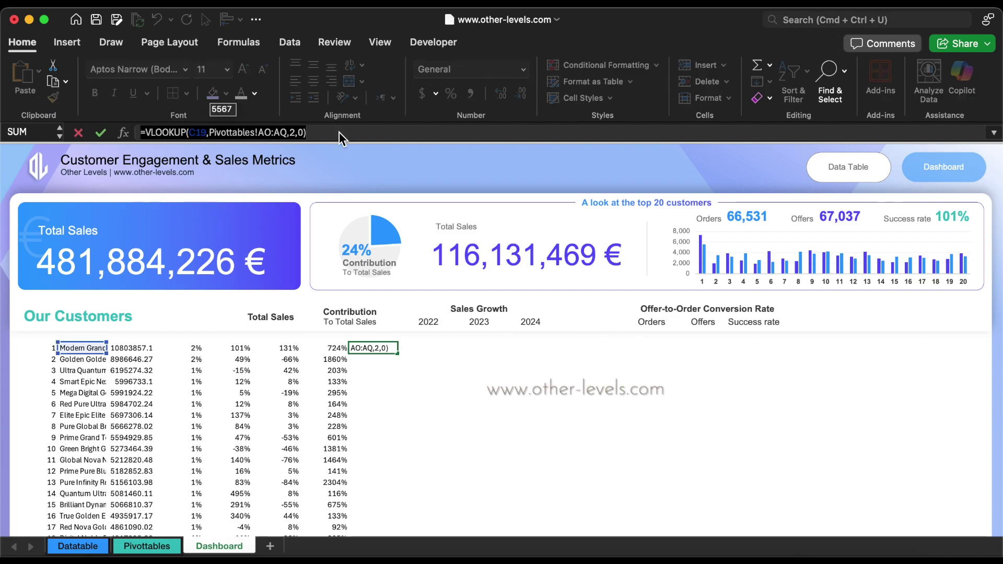
key("Escape")
left_click(412, 347)
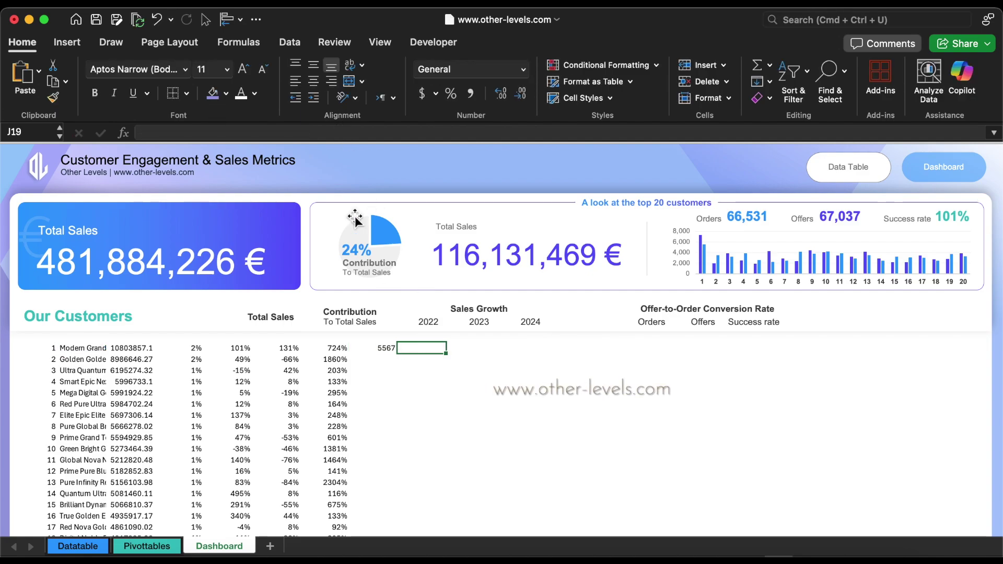
left_click(296, 131)
key("super+v")
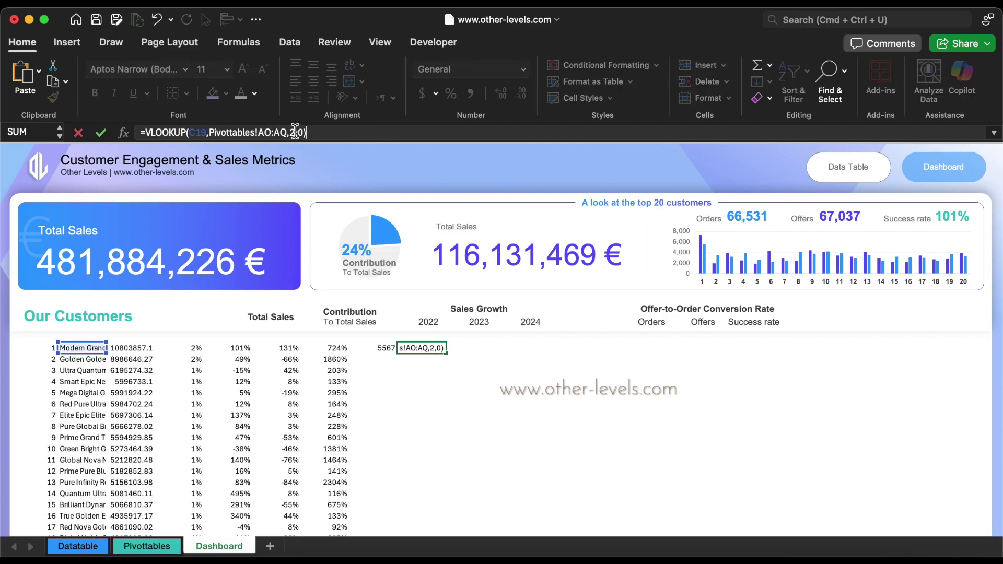
key("Return")
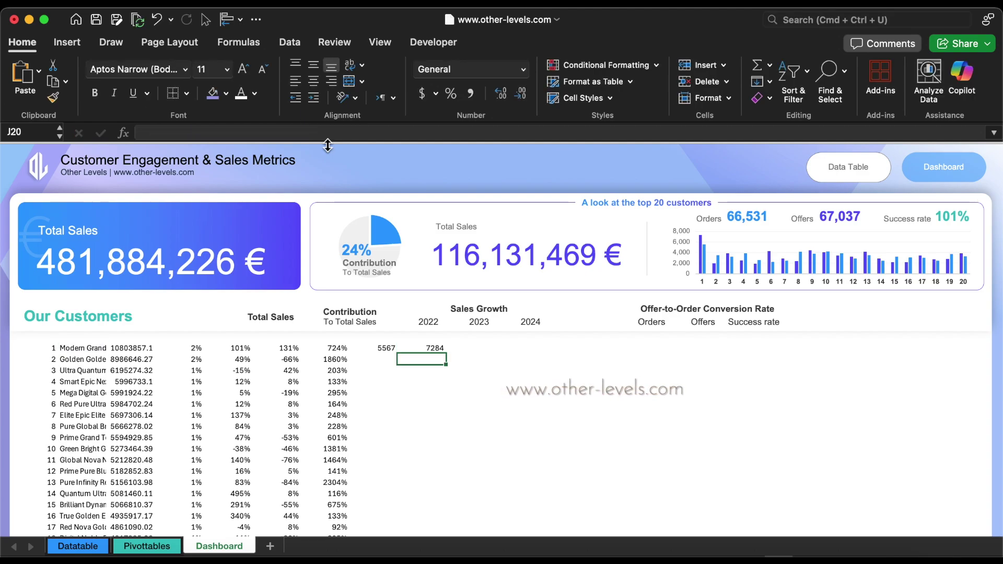
left_click_drag(425, 347, 376, 347)
double_click(447, 355)
Enter =I19/J19 in K19 as the success rate, format it as a percentage and fill it down the customer list
key("Right")
type("=")
key("Left")
key("Left")
type("/")
left_click(433, 351)
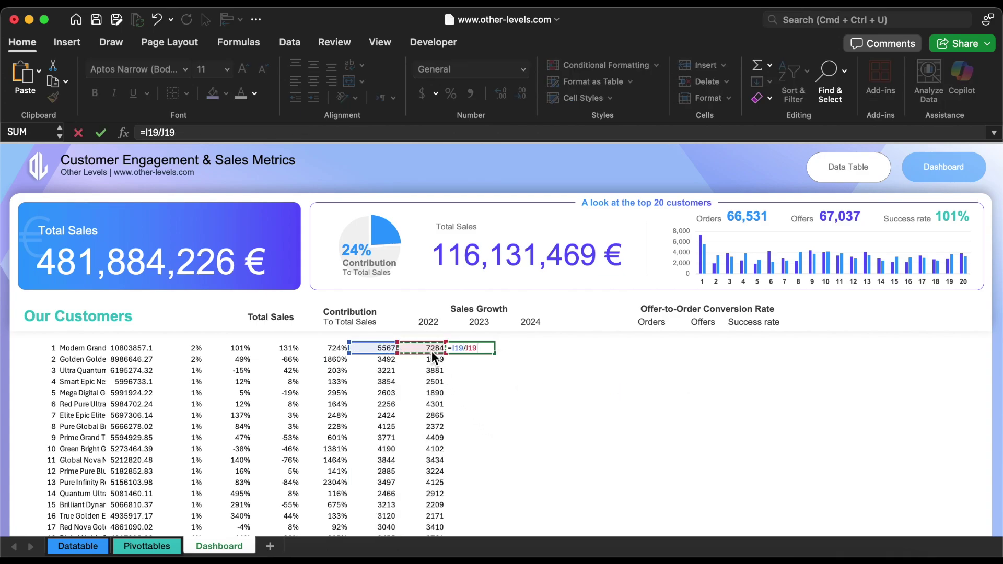
key("Return")
left_click(470, 348)
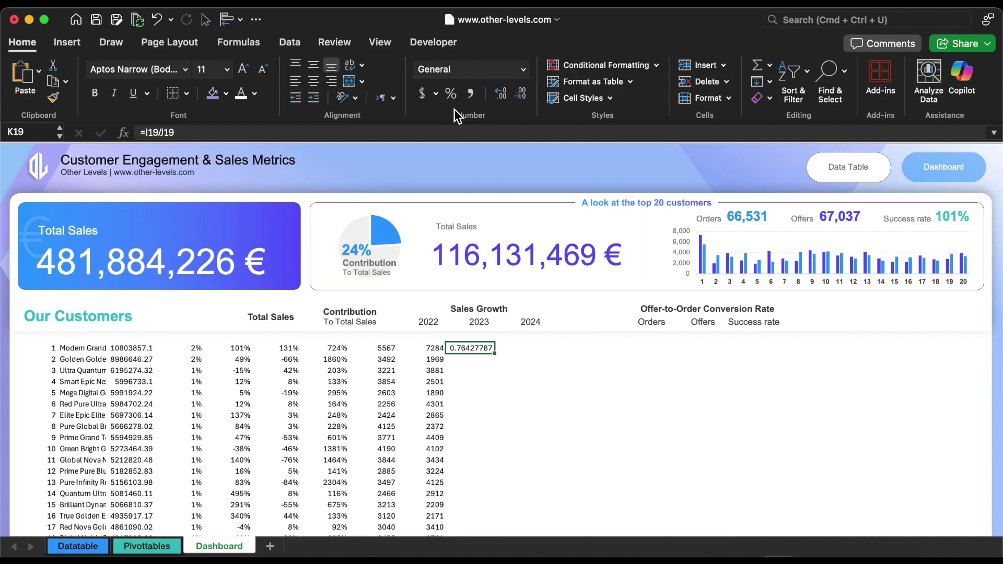
left_click(450, 93)
double_click(494, 354)
Center the whole customer table from the rank to the success rate column and set its font to Arial, size 14
key("shift+Left")
key("shift+Left")
key("shift+Left")
key("shift+Left")
key("shift+Left")
key("shift+Left")
key("shift+Left")
key("shift+Left")
scroll(498, 357, "up", 20)
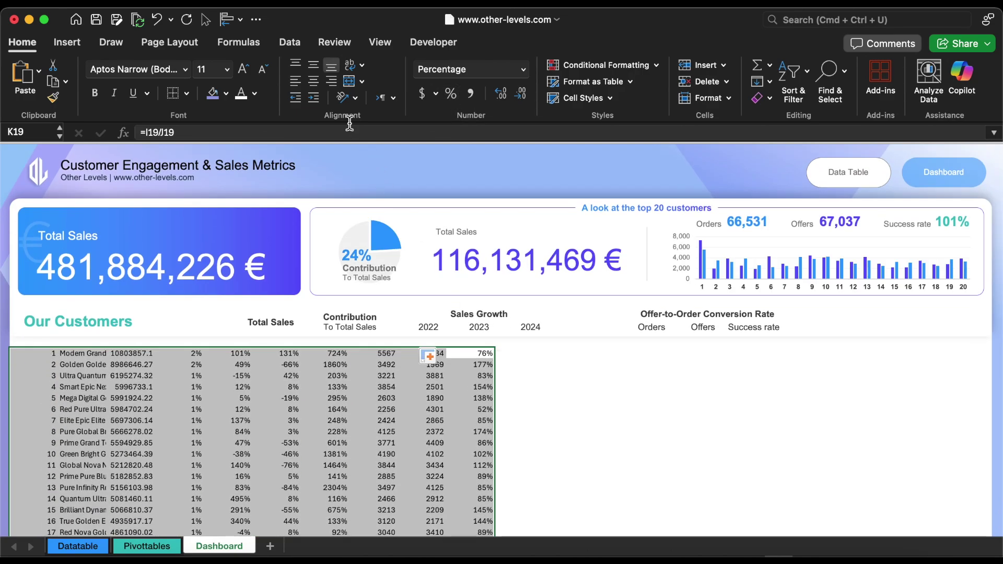
left_click(314, 82)
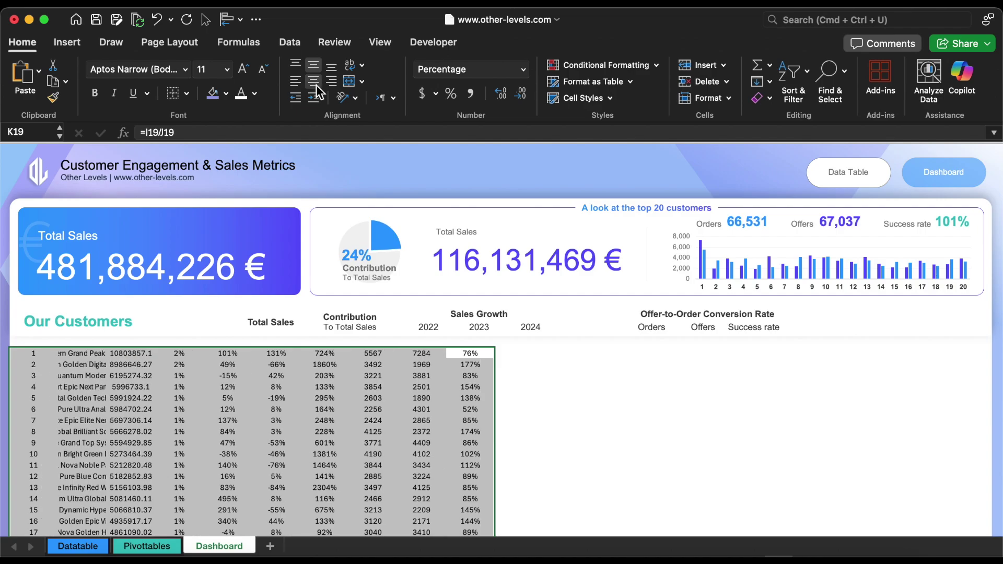
left_click(227, 70)
left_click(218, 179)
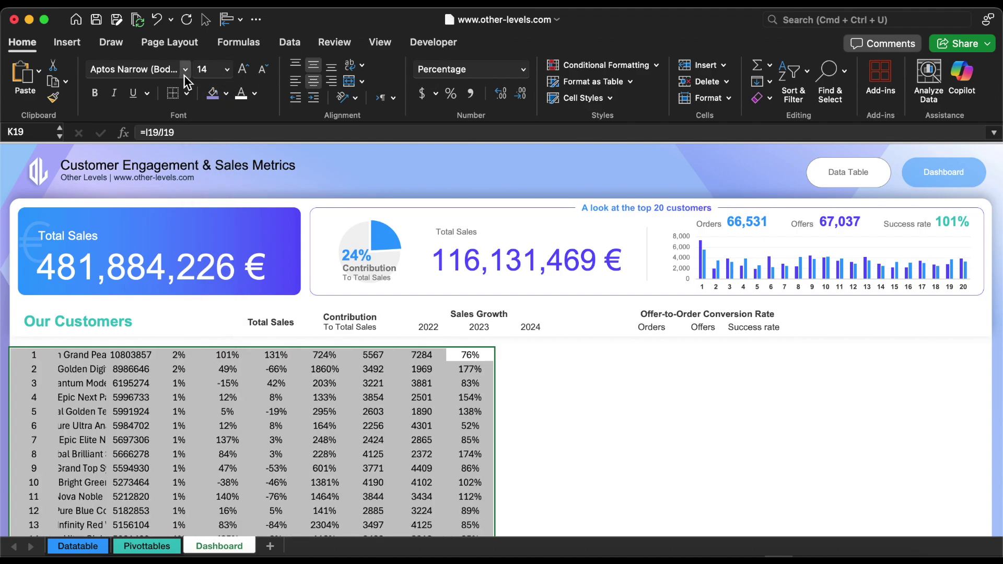
left_click(185, 70)
left_click(163, 197)
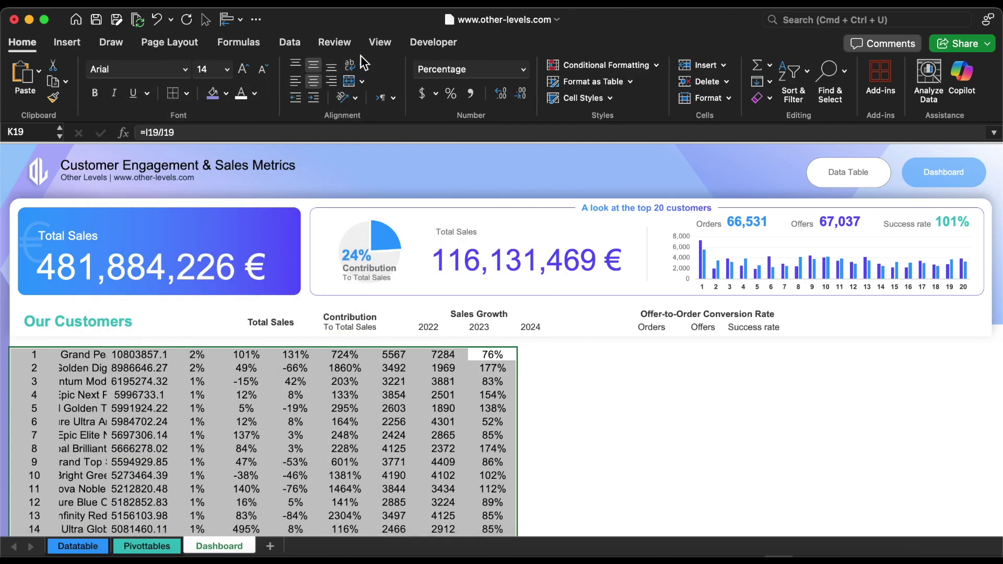
Show the sheet's row and column headings, fit column C to the customer names and left-align it
left_click(380, 45)
left_click(374, 74)
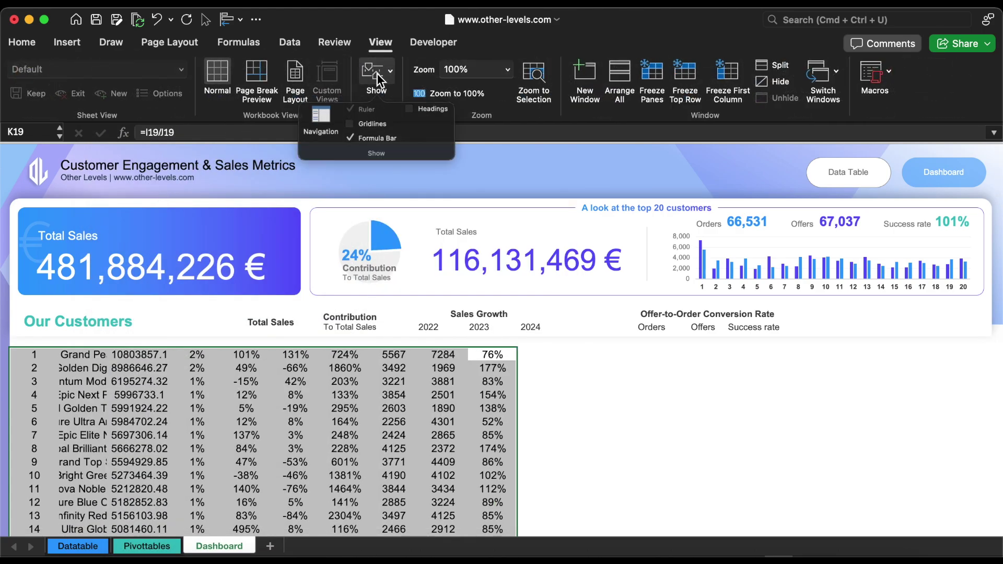
left_click(414, 110)
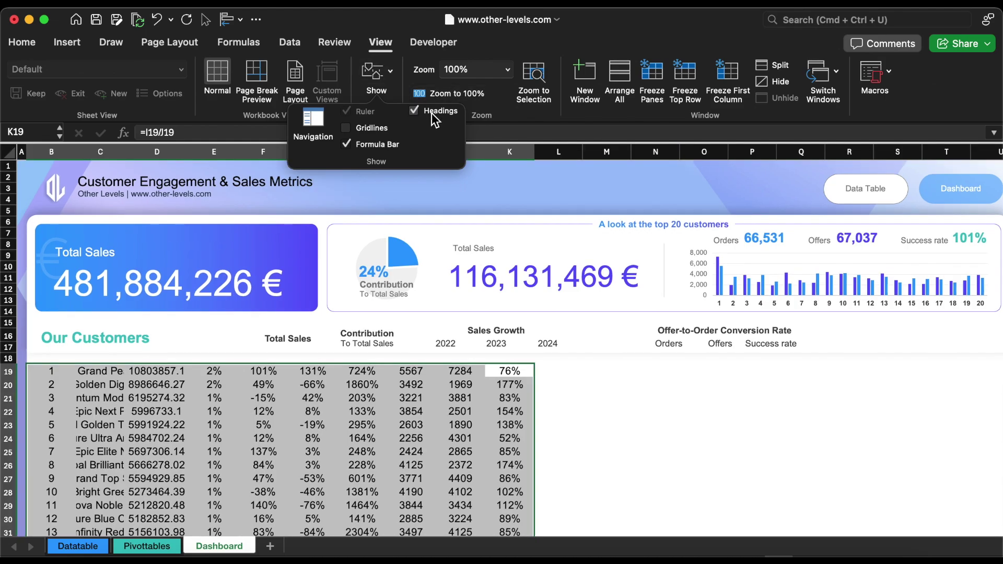
left_click(120, 151)
double_click(127, 152)
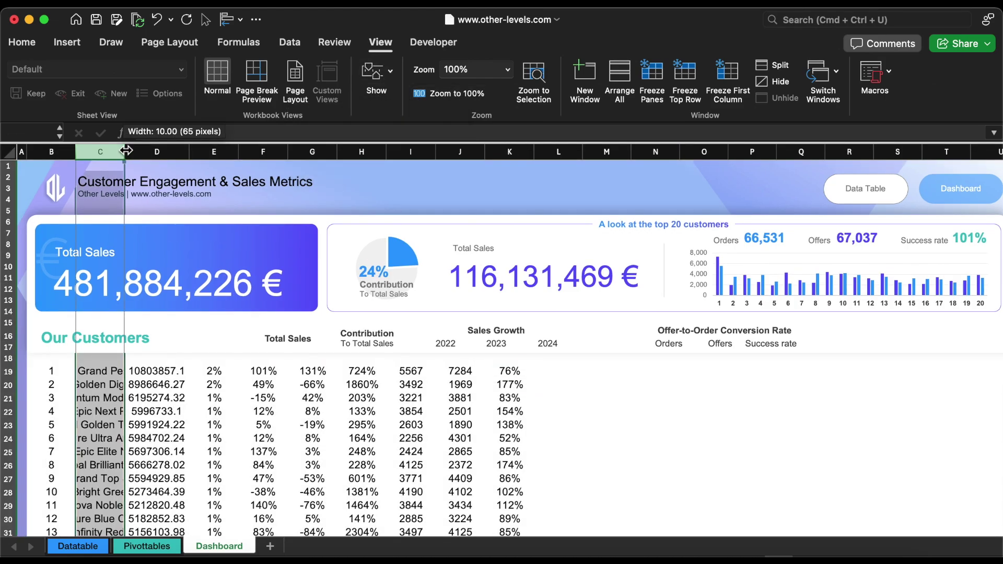
left_click(22, 41)
left_click(295, 82)
Widen contribution column E and insert a narrow spacer column F to align the growth figures with the Sales Growth years
left_click_drag(372, 151, 412, 152)
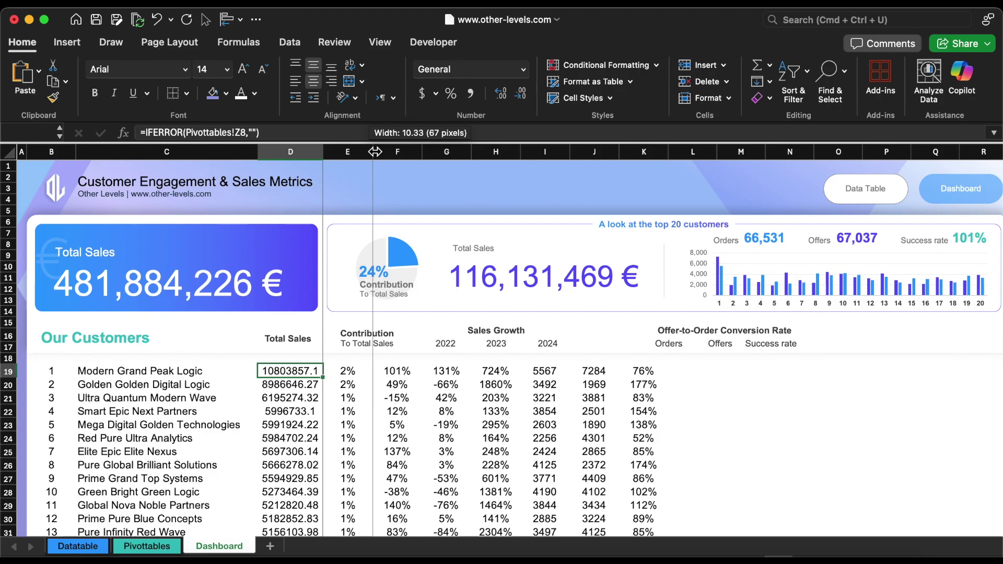
left_click_drag(437, 151, 523, 152)
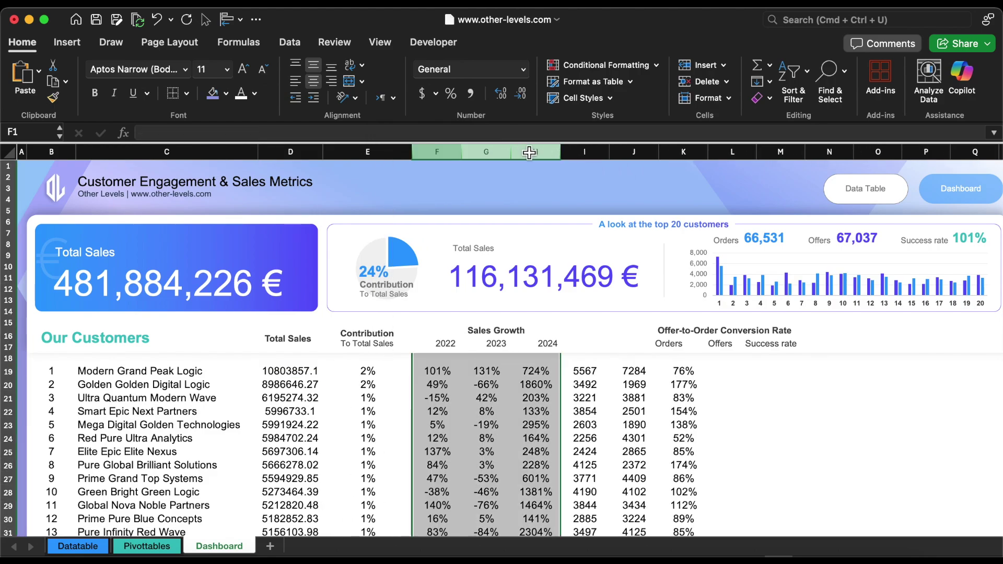
left_click_drag(462, 152, 418, 152)
left_click(444, 152)
Insert two columns after the growth figures and narrow column K to align the remaining figures with the conversion rate headers
left_click(598, 152)
left_click(705, 65)
left_click(706, 65)
left_click(644, 152)
left_click_drag(679, 152, 647, 152)
Set the rank numbers in column B to Arial, size 12, and delete row 16 above the customer list
left_click(228, 70)
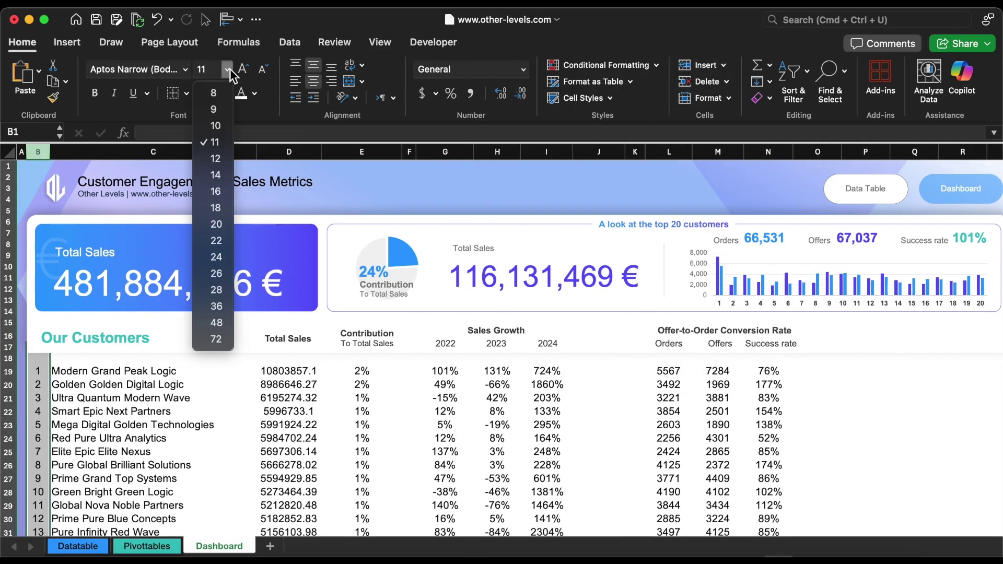
left_click(216, 158)
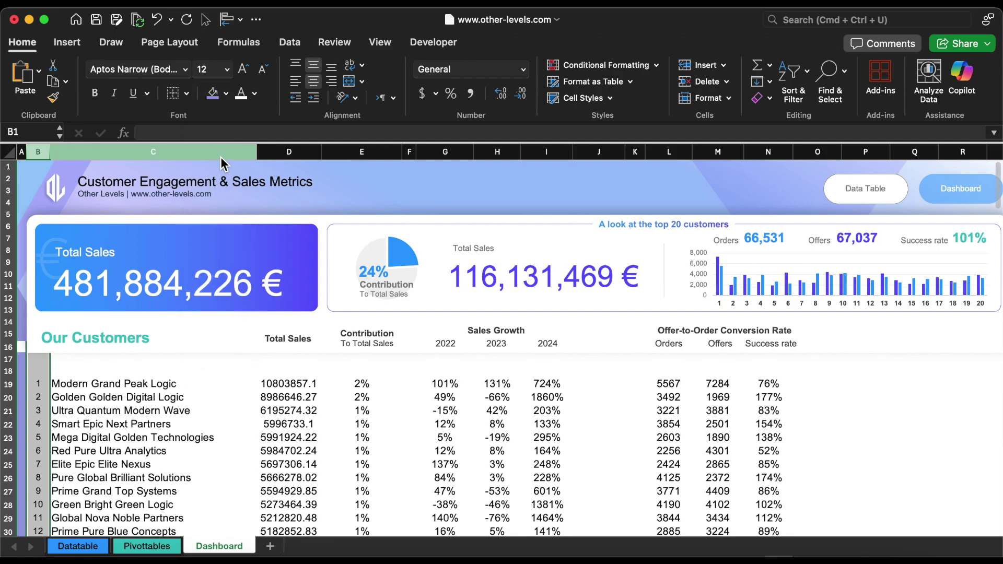
left_click(185, 68)
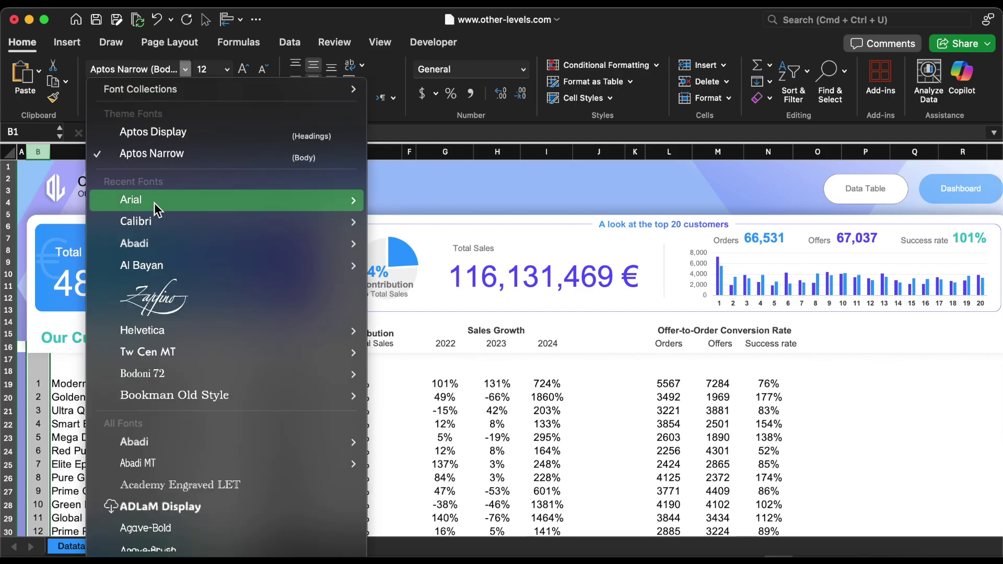
left_click(136, 204)
left_click(125, 384)
left_click(8, 347)
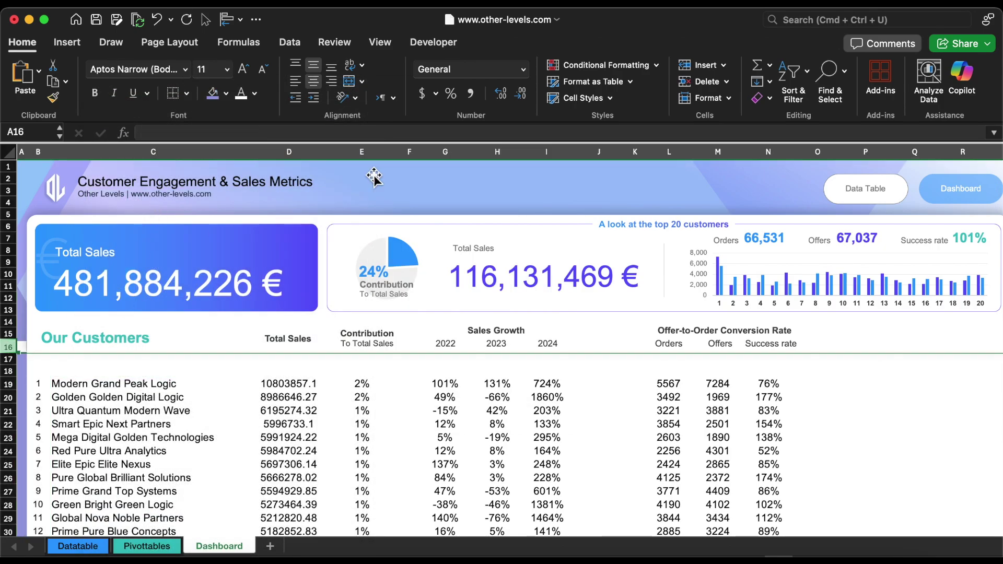
Color the customer names in column C blue and the rank numbers in column B purple
left_click(153, 152)
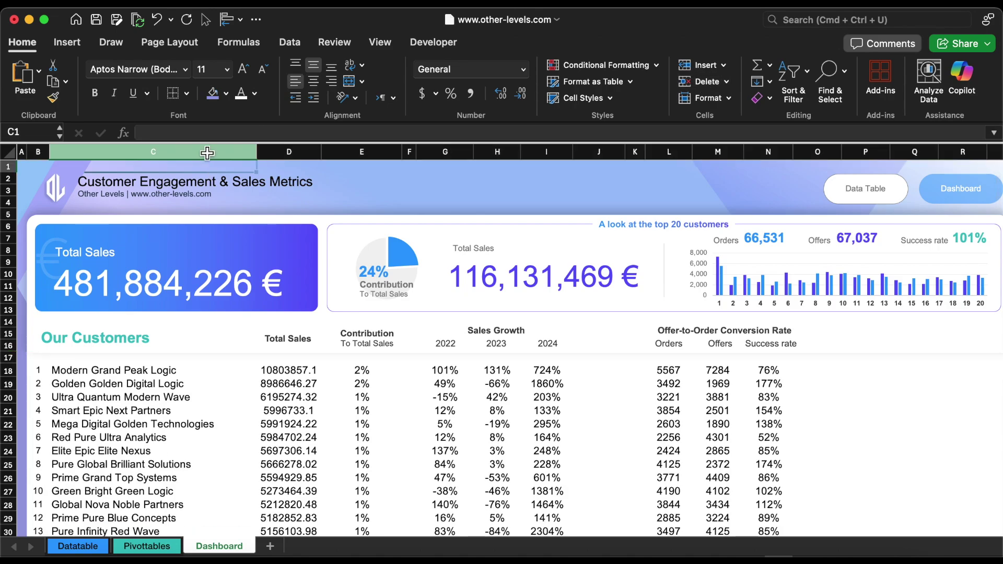
left_click(254, 93)
left_click(299, 311)
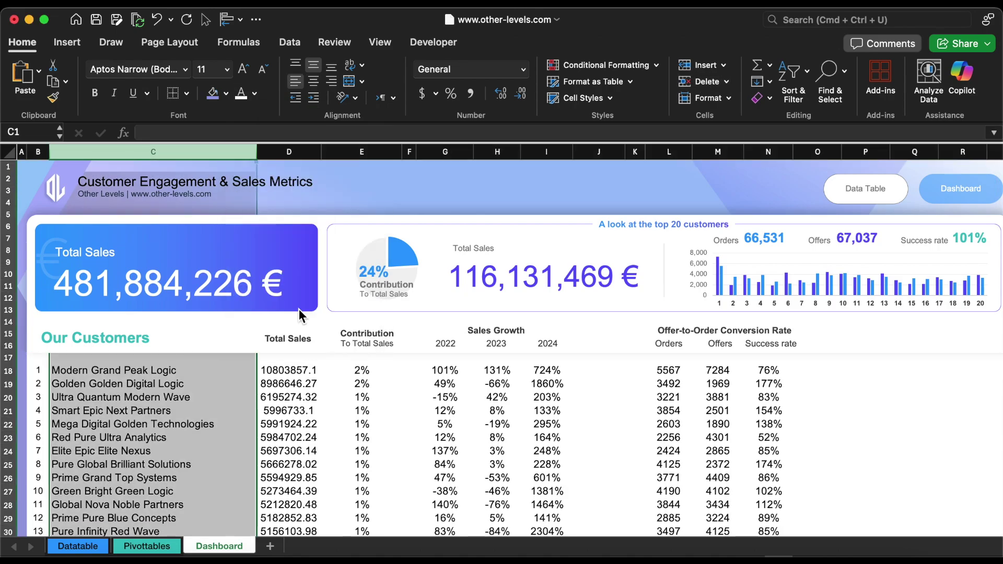
left_click(39, 153)
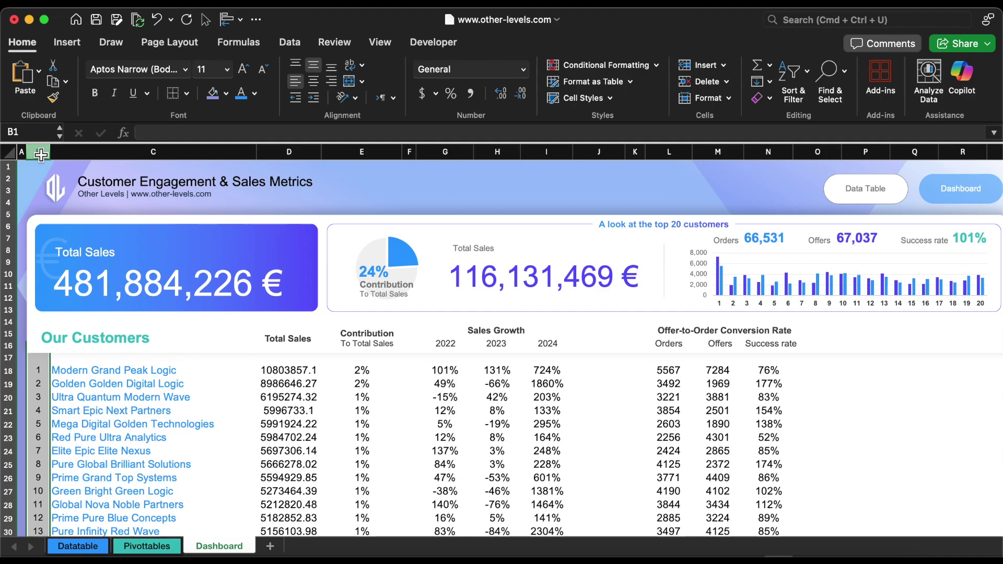
left_click(254, 93)
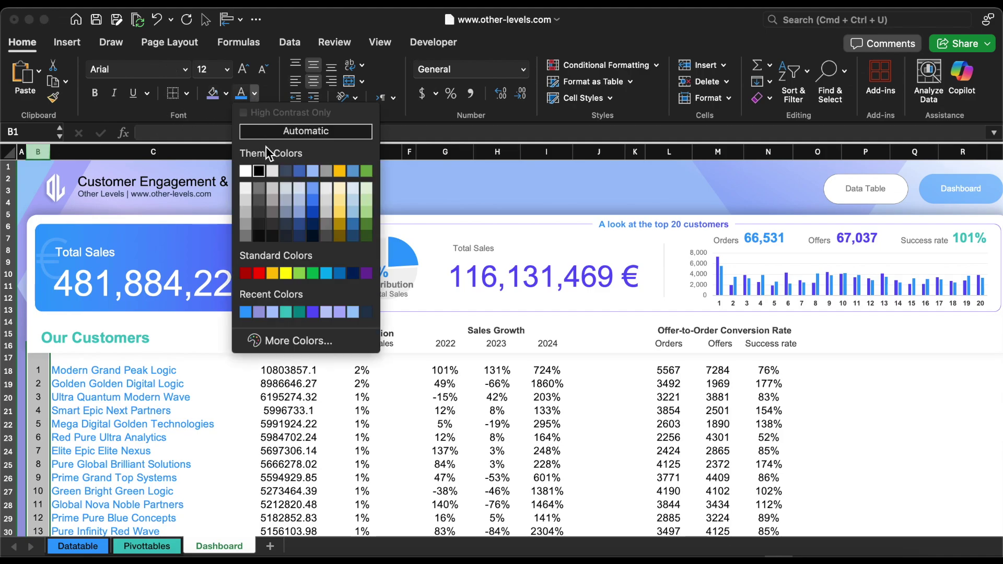
left_click(313, 312)
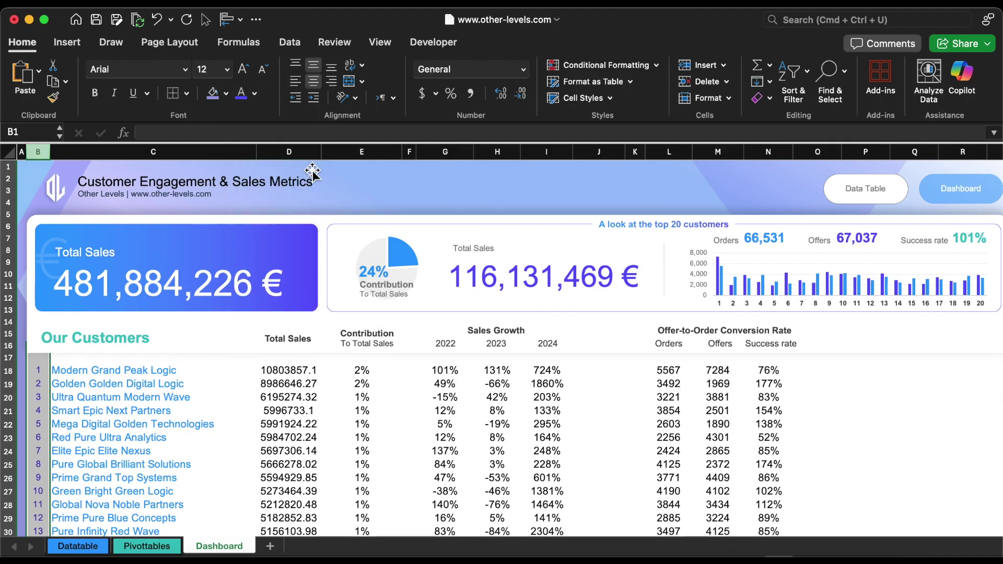
Format column D as numbers with a thousands separator and 0 decimals, and the column E percentages with one decimal
left_click(312, 152)
left_click(524, 71)
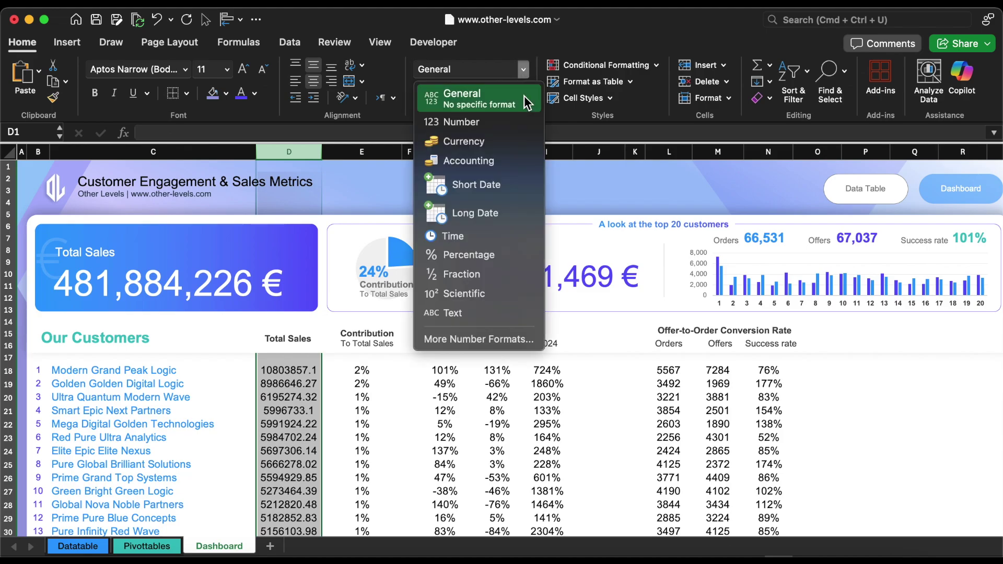
left_click(497, 338)
left_click(350, 131)
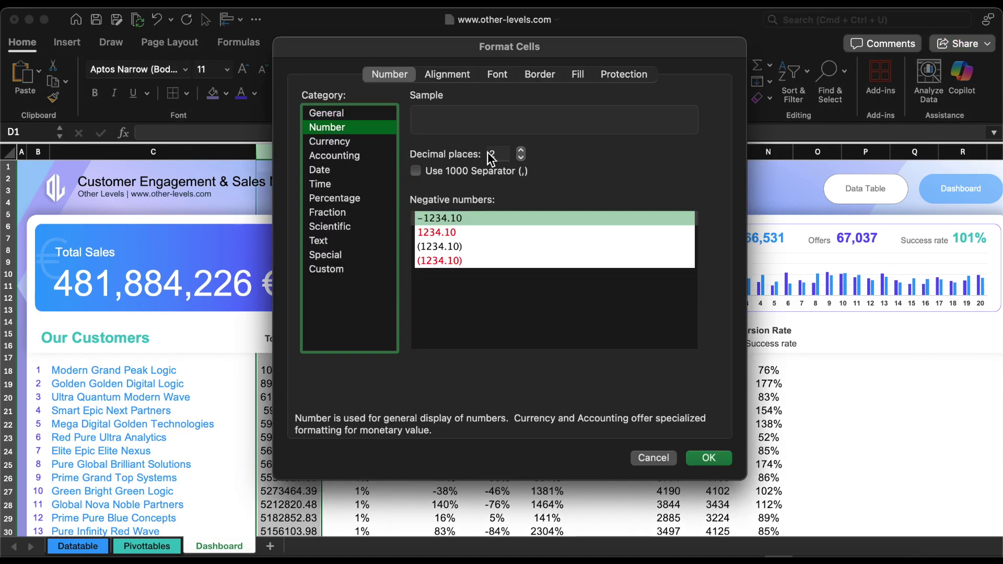
left_click(487, 171)
left_click(521, 158)
left_click(521, 157)
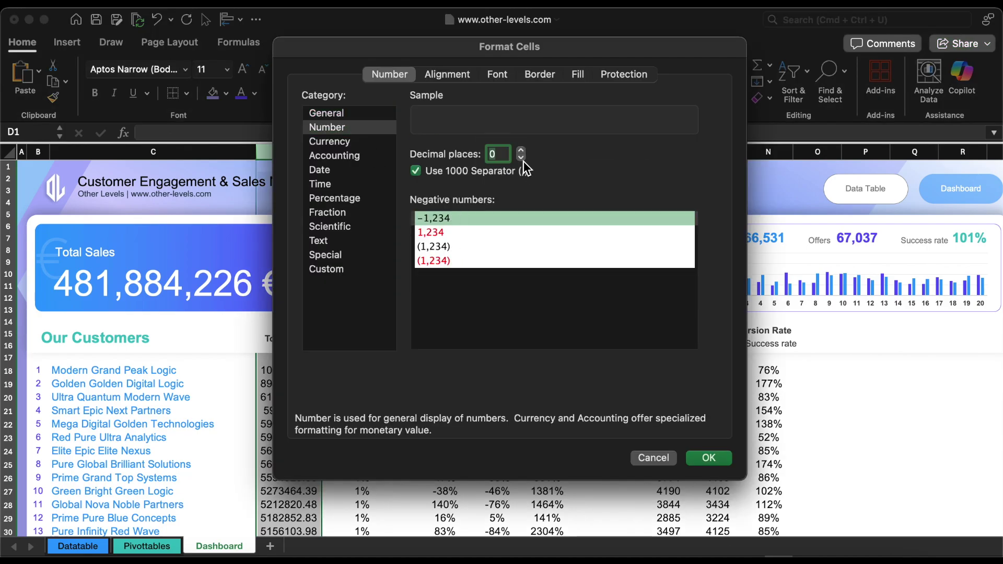
left_click(709, 458)
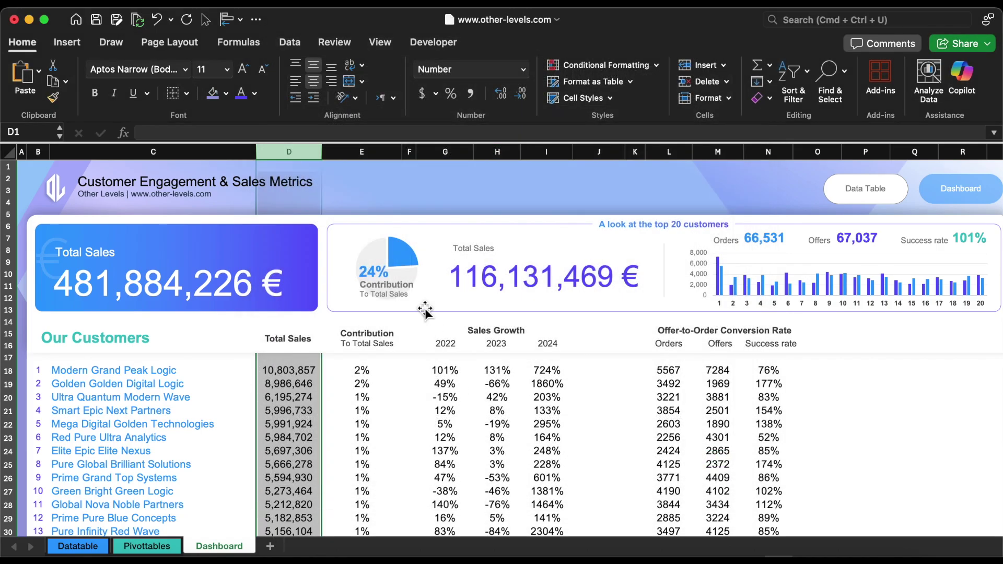
left_click(376, 151)
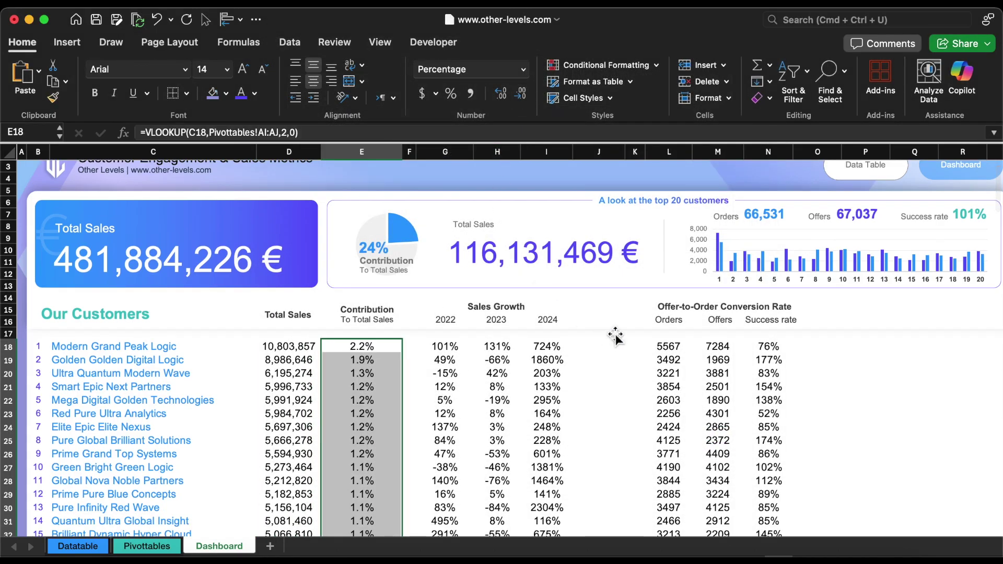
Format the orders and offers in columns L and M as numbers with a thousands separator and 0 decimals
left_click_drag(668, 347, 733, 349)
key("super+shift+Down")
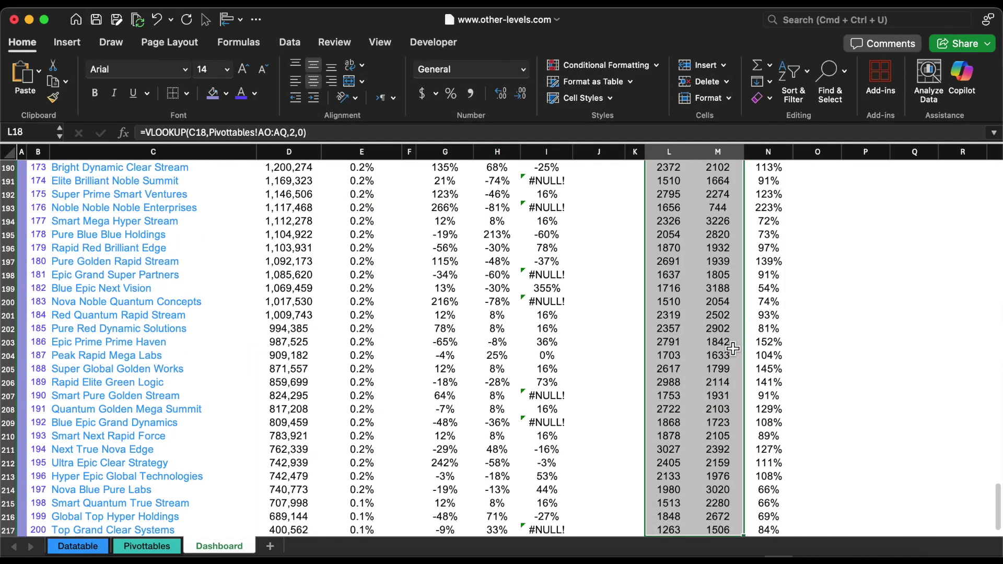
left_click(524, 69)
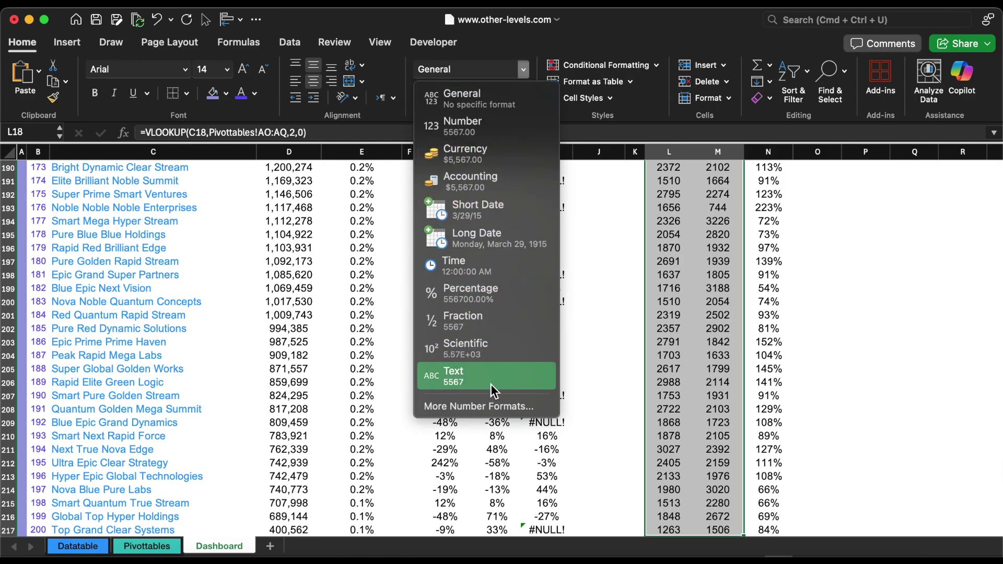
left_click(487, 406)
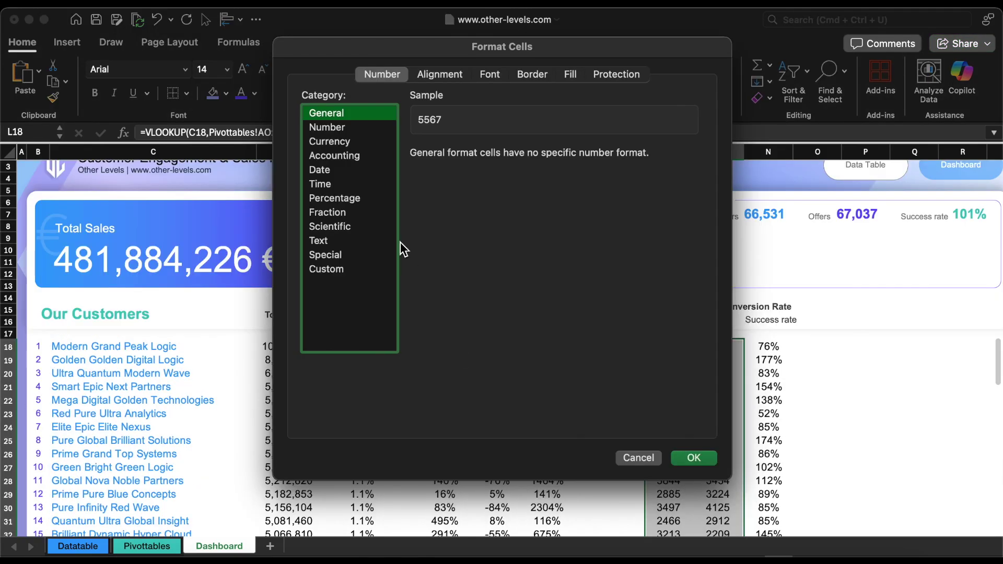
left_click(340, 128)
left_click(521, 157)
left_click(521, 158)
left_click(471, 171)
key("Return")
Make the success rates in column N, from N18 to the end of the list, bold and teal
left_click(771, 349)
key("shift+super+Down")
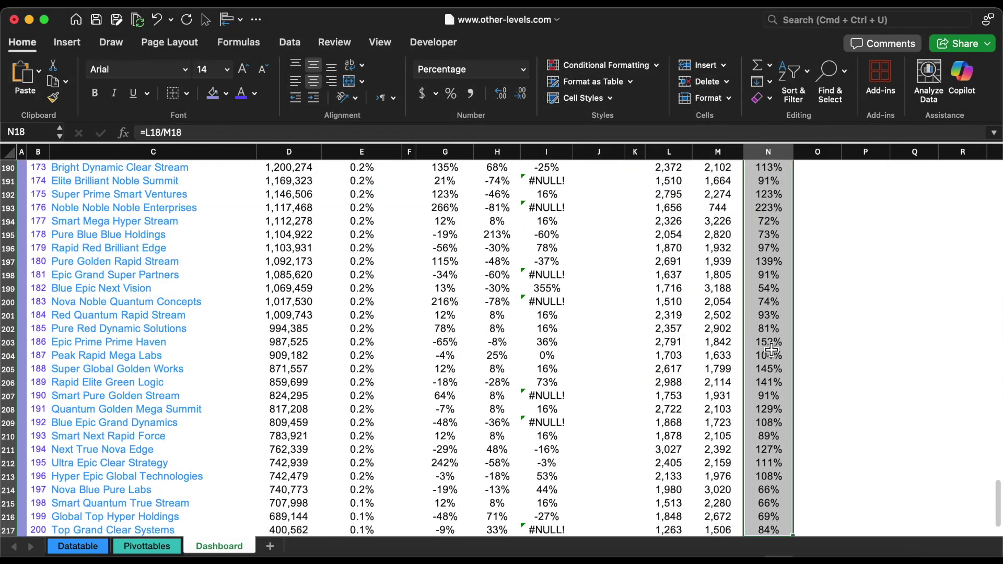
left_click(255, 94)
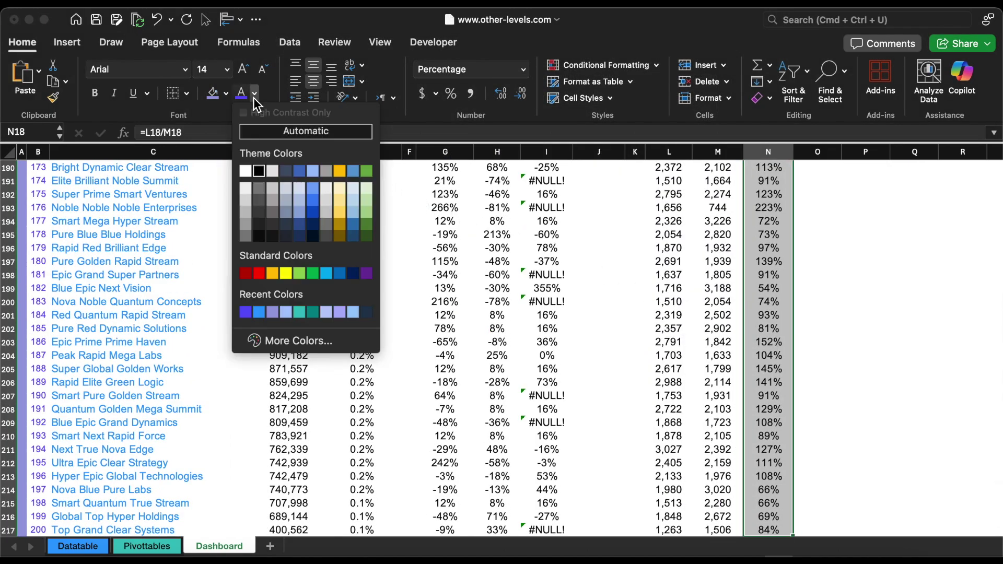
left_click(300, 313)
scroll(305, 319, "up", 20)
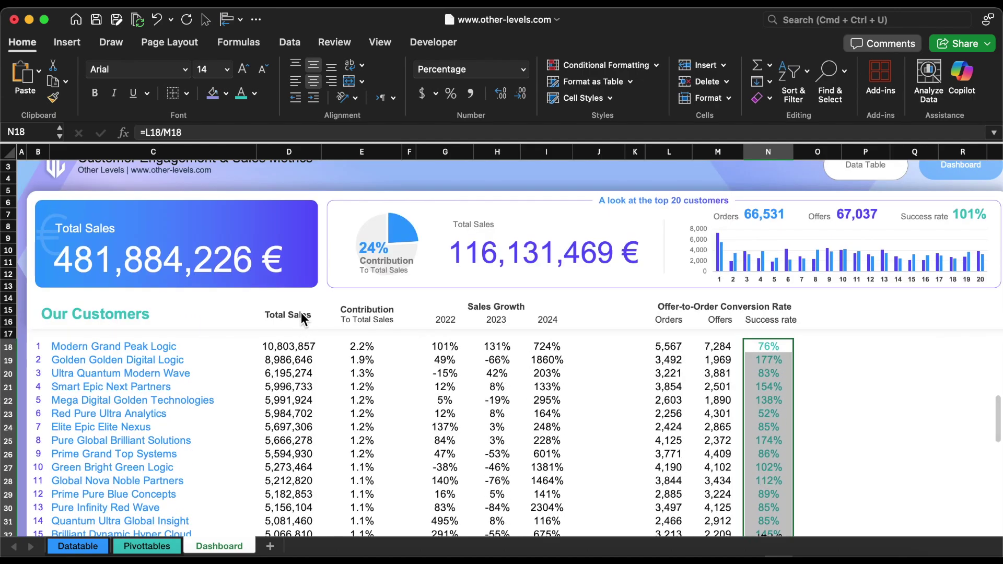
Color the figures in columns D to M of the customer list dark gray
left_click_drag(717, 346, 289, 346)
key("super+shift+Down")
left_click(255, 94)
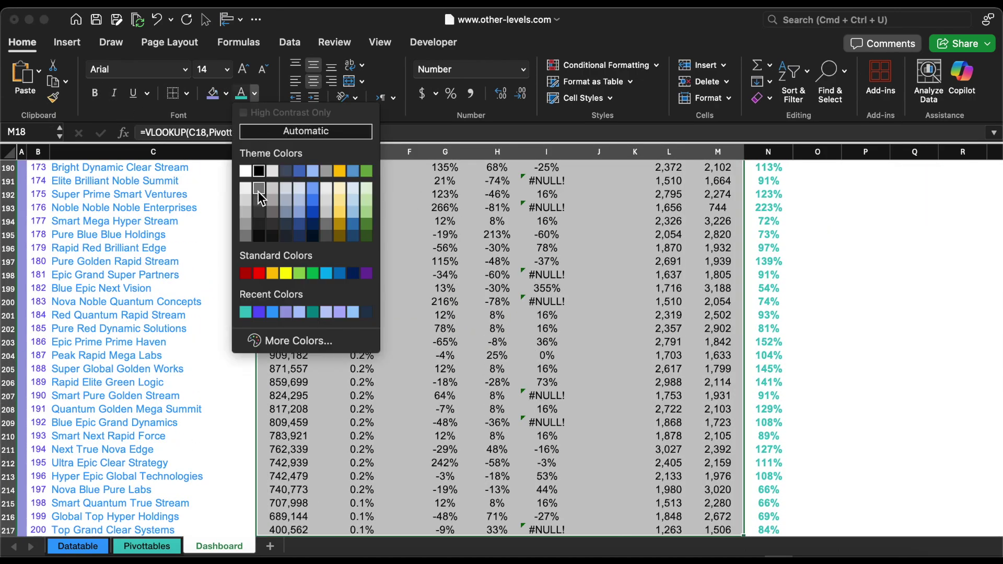
left_click(260, 214)
scroll(313, 261, "up", 20)
Insert a line sparkline in J18 based on the yearly sales growth in G18:I18
left_click(594, 347)
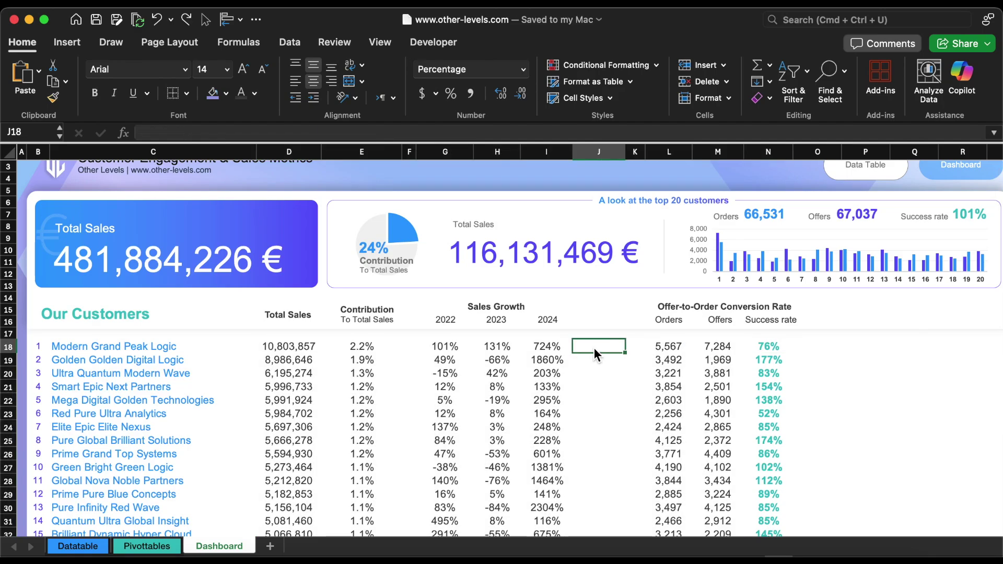
left_click(73, 44)
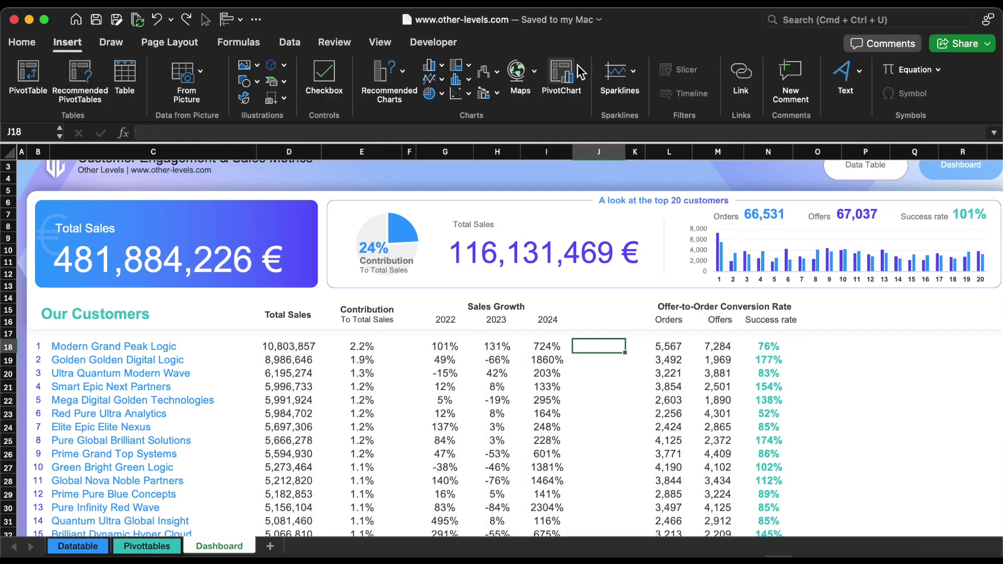
left_click(619, 71)
left_click(645, 96)
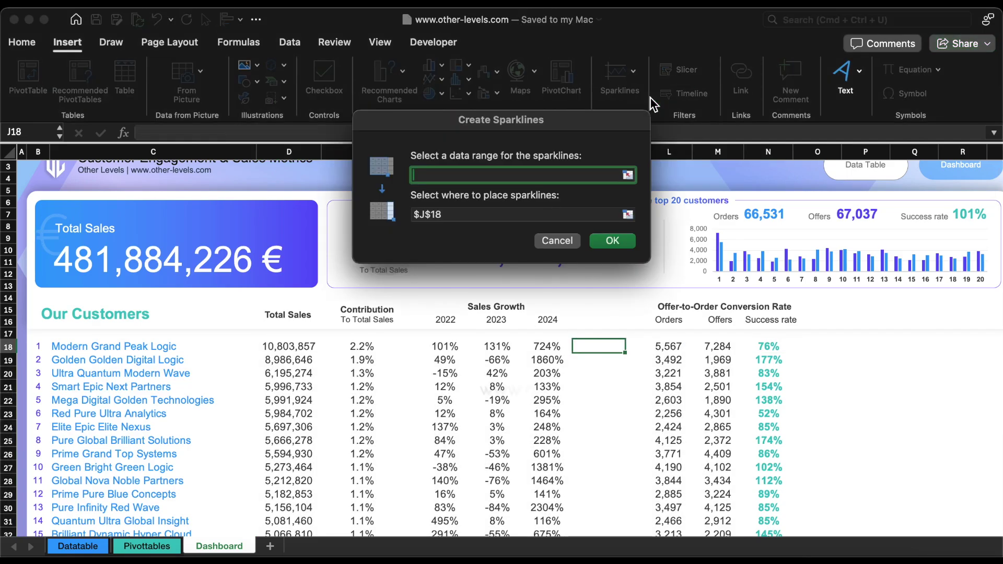
left_click(628, 174)
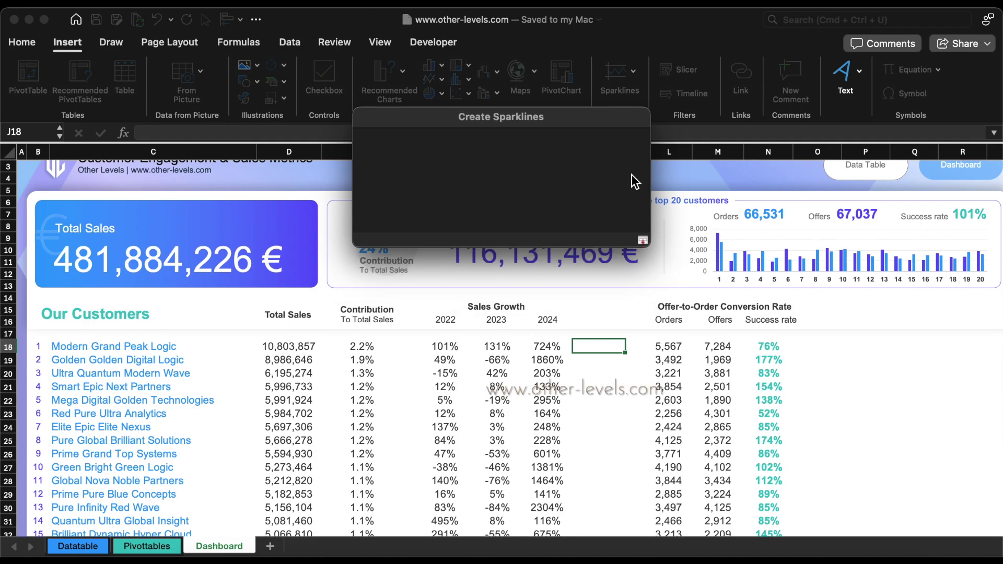
left_click_drag(449, 347, 565, 354)
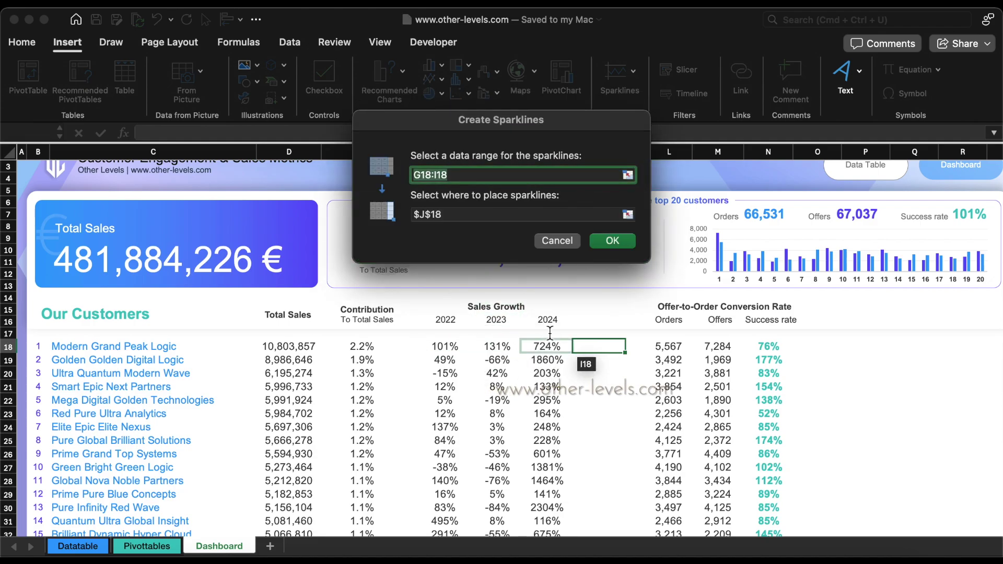
left_click(623, 243)
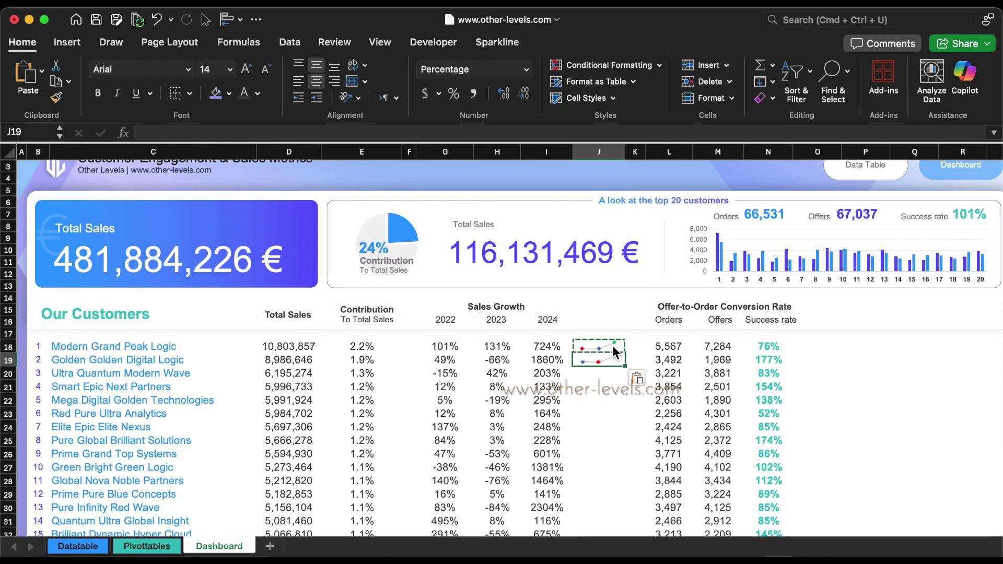
Paste the growth sparkline into the cells below J18 for the other customers
key("Down")
key("super+v")
key("Down")
key("super+v")
key("Down")
key("super+v")
key("Down")
key("super+v")
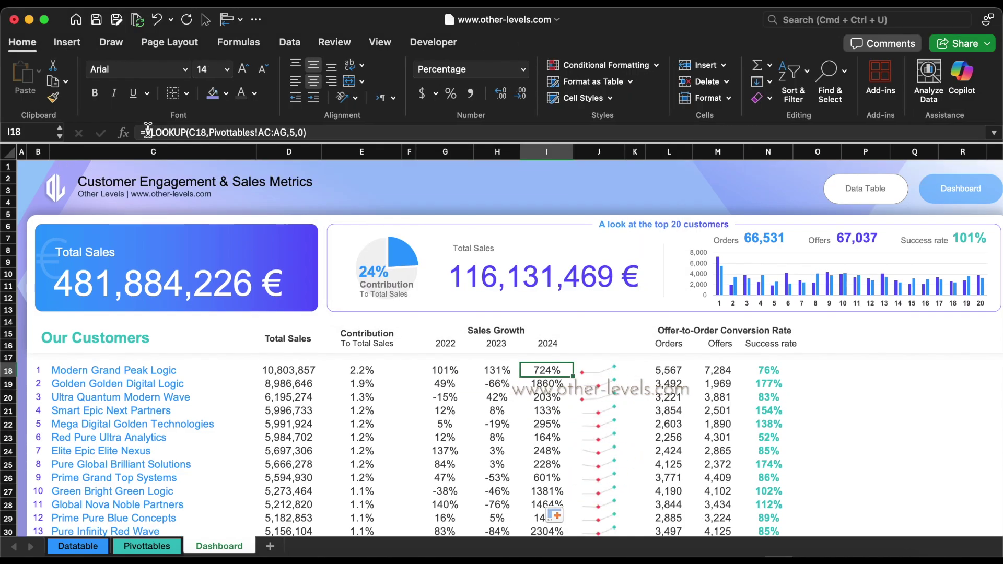
Wrap the 2024 growth lookup in I18 in IFERROR with "" as the fallback
left_click(146, 131)
type("if")
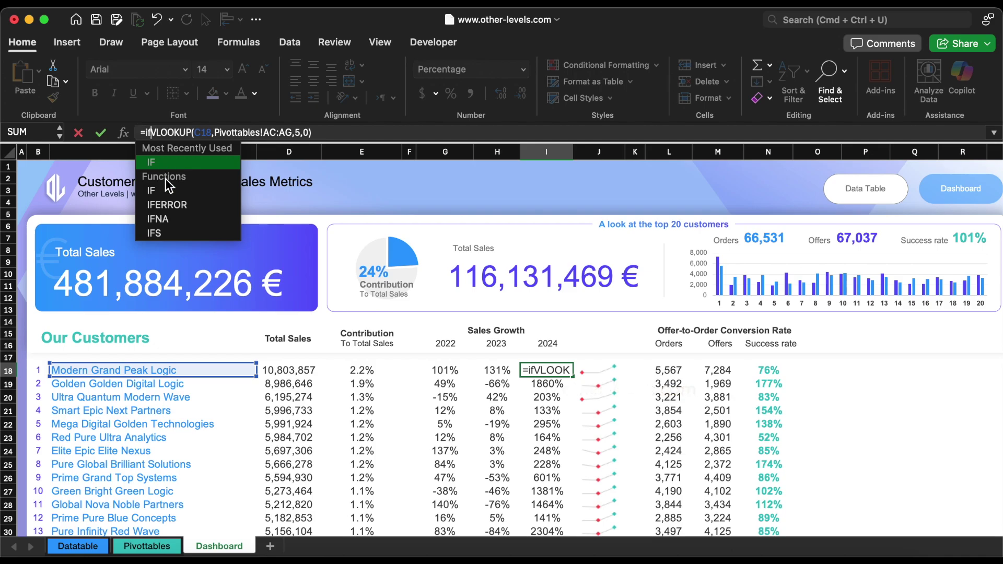
double_click(167, 205)
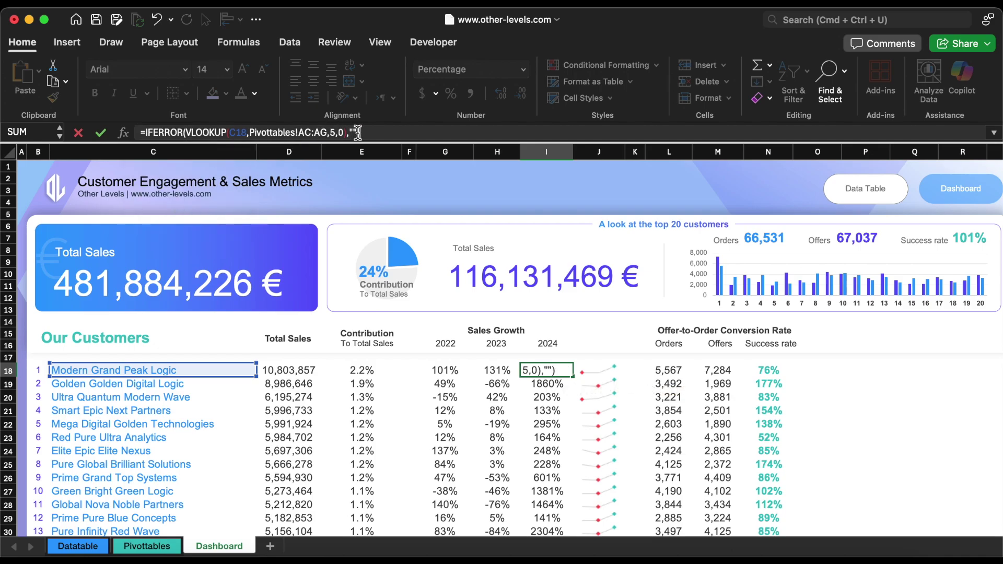
type(",\"\")")
key("Return")
key("Up")
Wrap the 2023 growth lookup in H18 in IFERROR with "" as the fallback
key("Left")
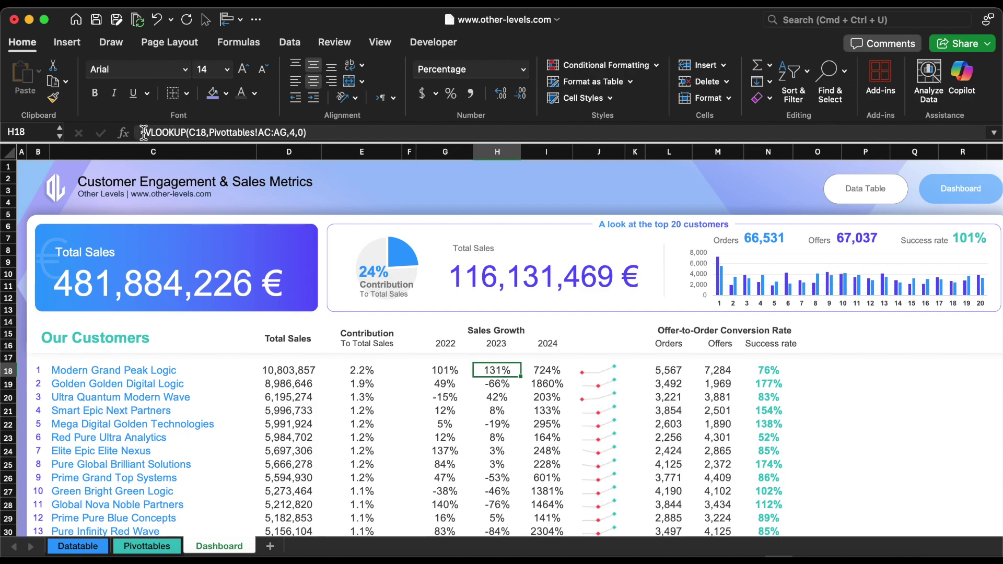
left_click(142, 133)
type("if")
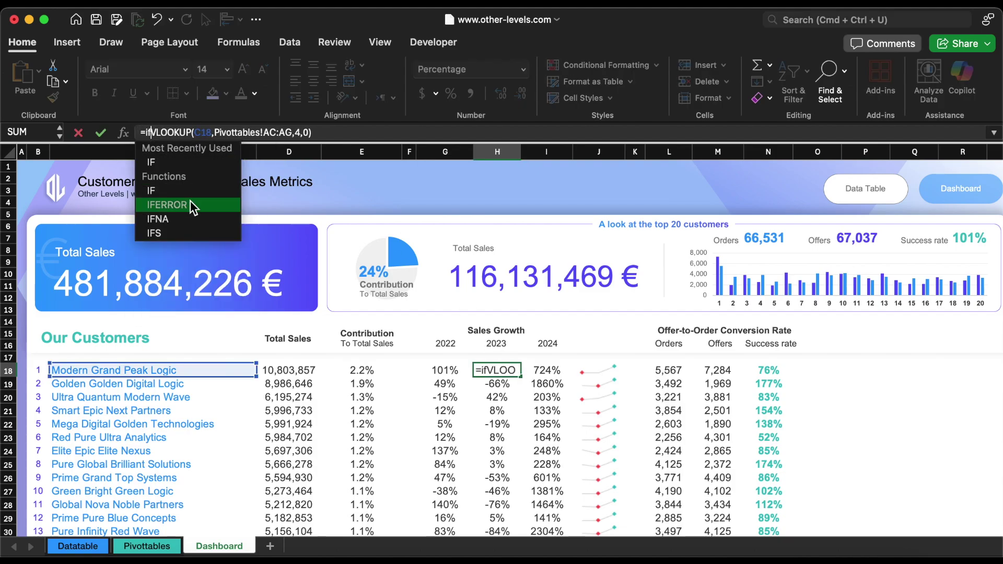
double_click(193, 205)
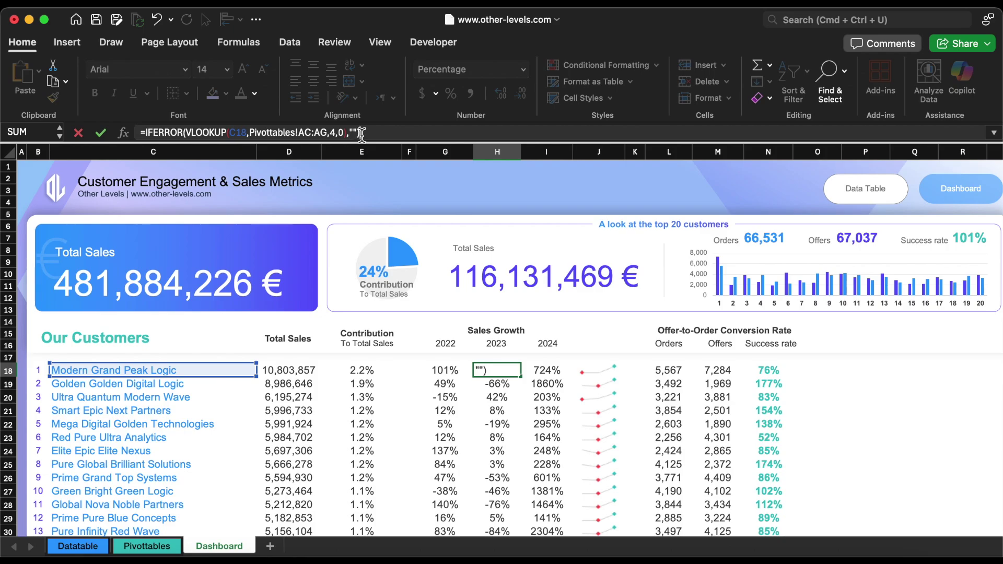
key("Return")
Wrap the 2022 growth lookup in G18 in IFERROR with "" and fill the G18:I18 formulas down the customer list
left_click(438, 371)
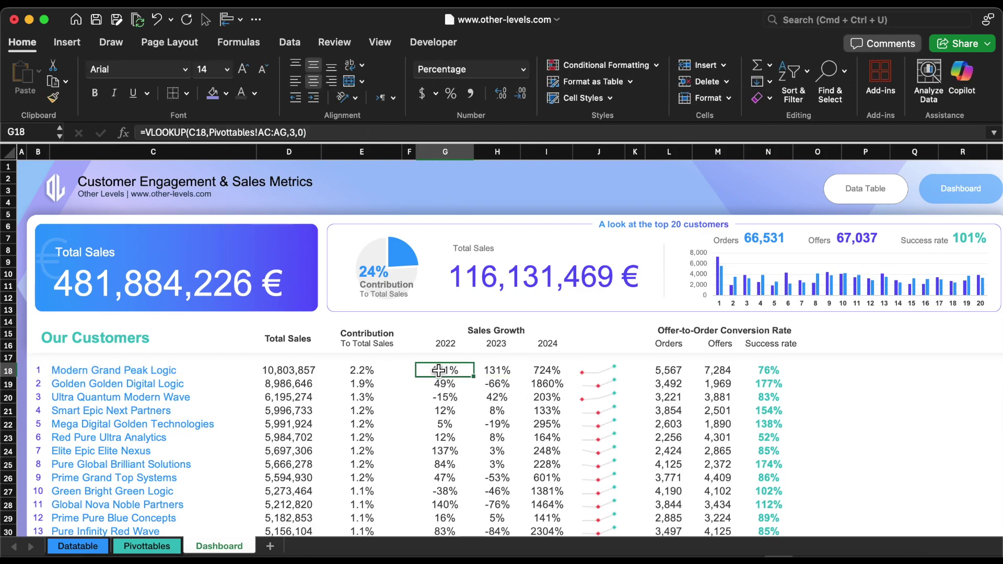
left_click(149, 133)
type("IF")
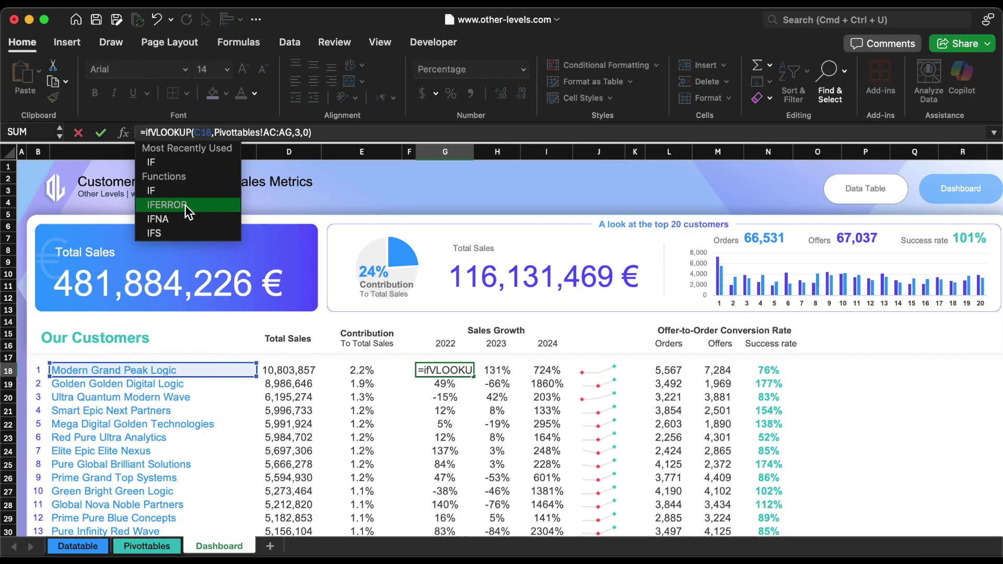
double_click(188, 206)
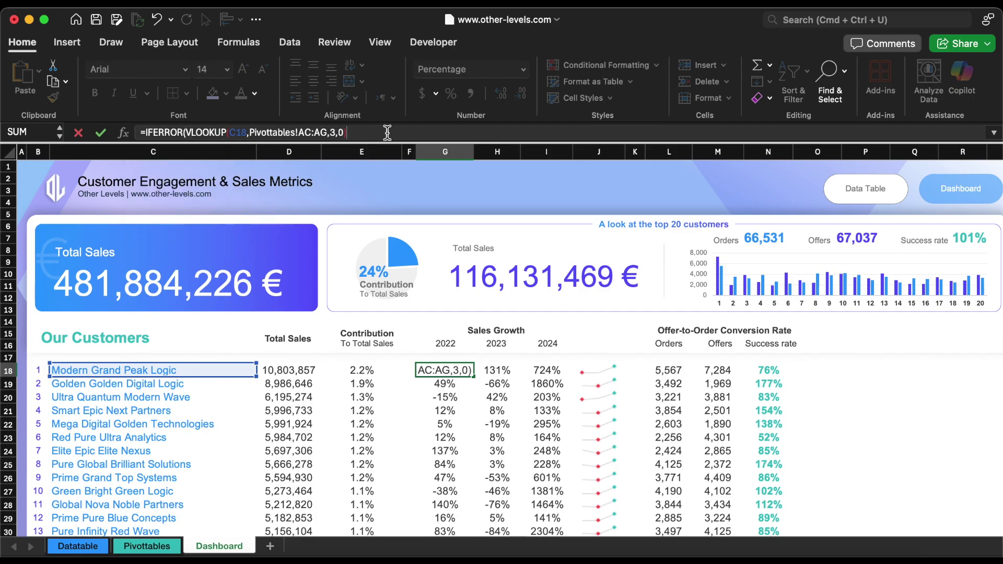
key("Return")
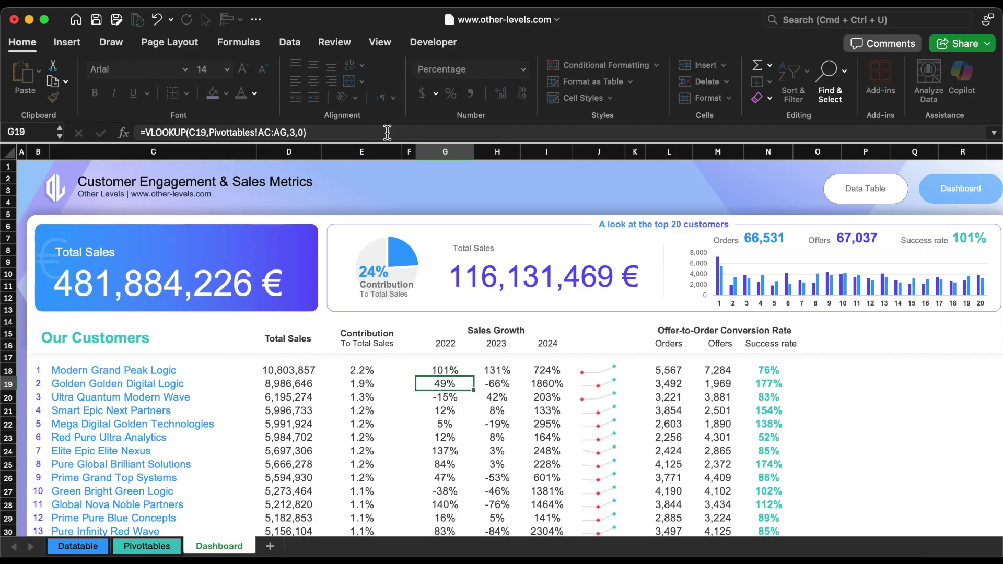
left_click_drag(444, 373, 524, 376)
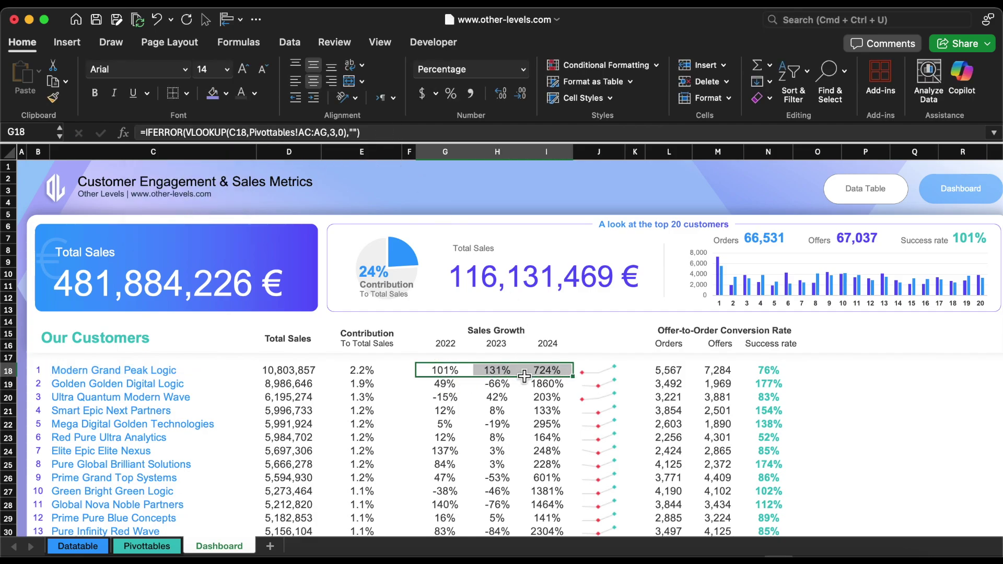
double_click(574, 376)
Add a 2-Color Scale conditional formatting rule to G18:I18, with white for the lowest value and light blue for the highest
left_click_drag(444, 370, 540, 375)
left_click(630, 66)
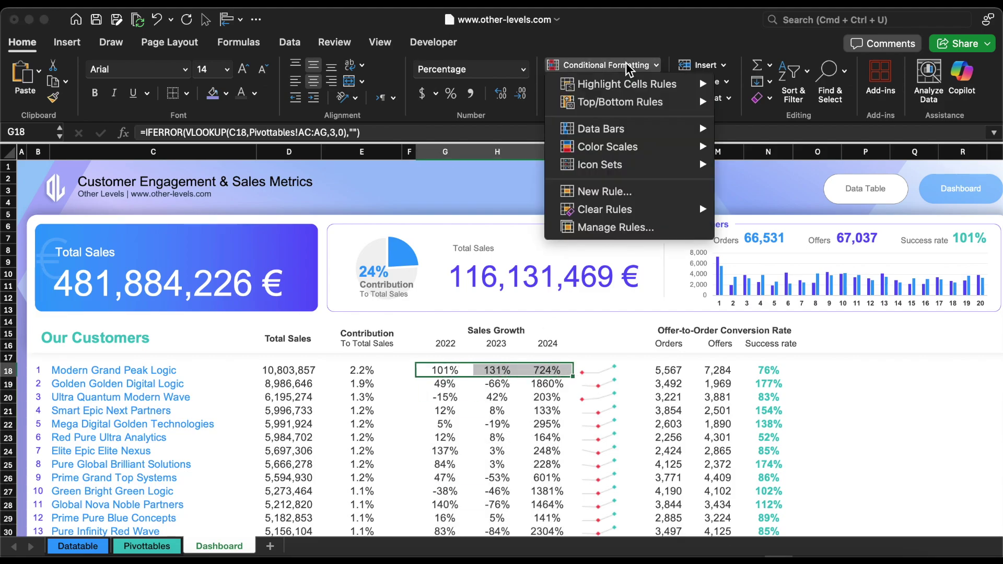
left_click(617, 194)
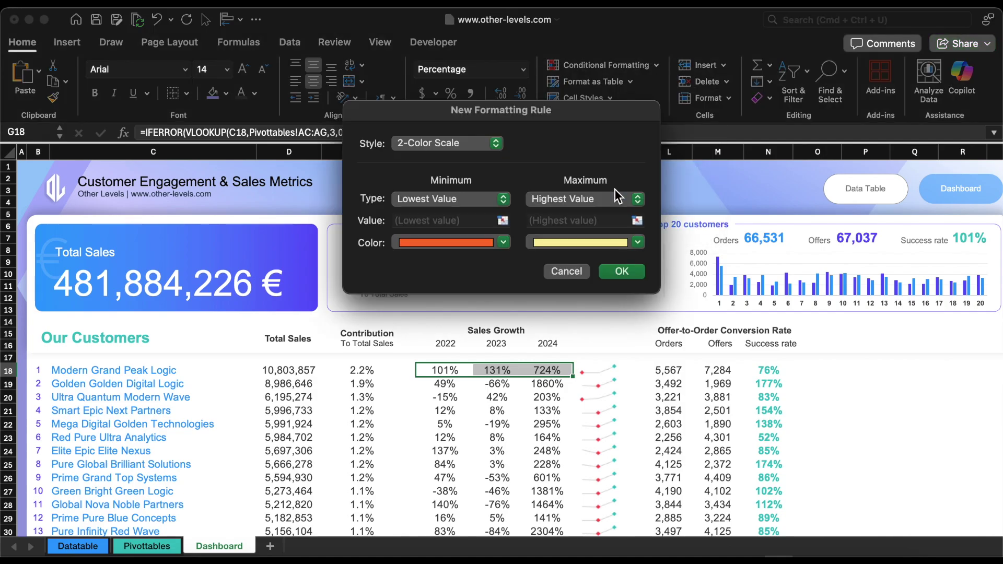
left_click(504, 242)
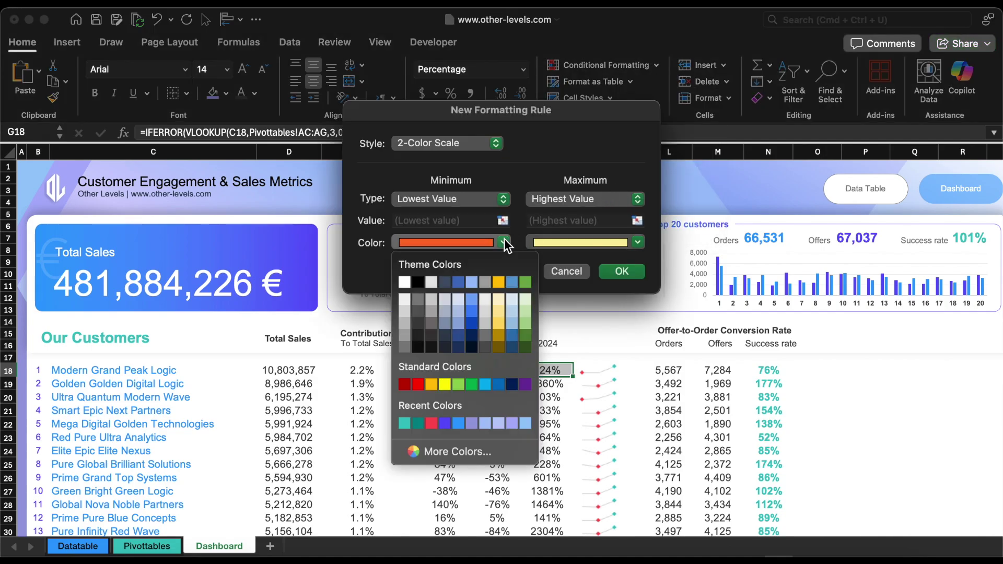
left_click(404, 283)
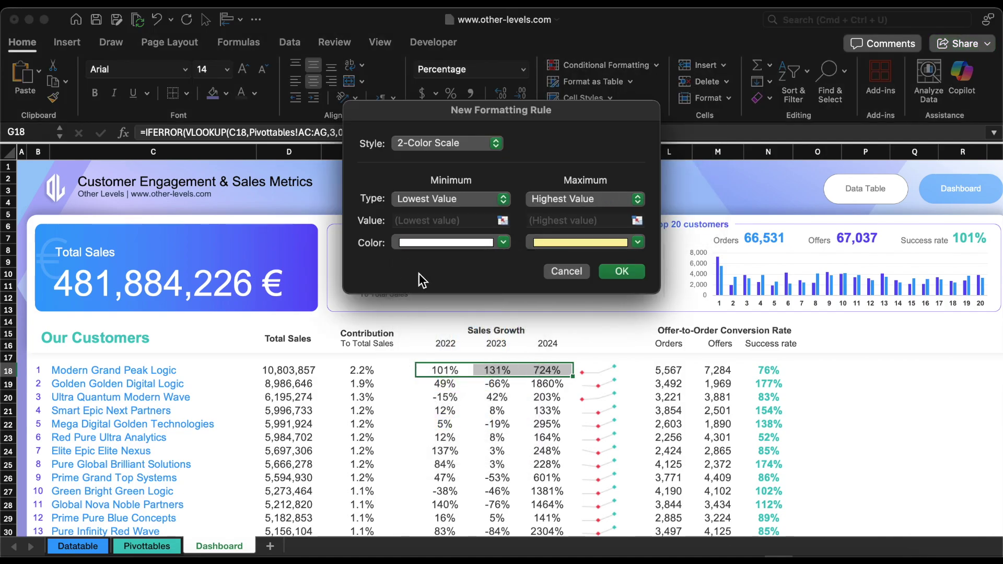
left_click(637, 242)
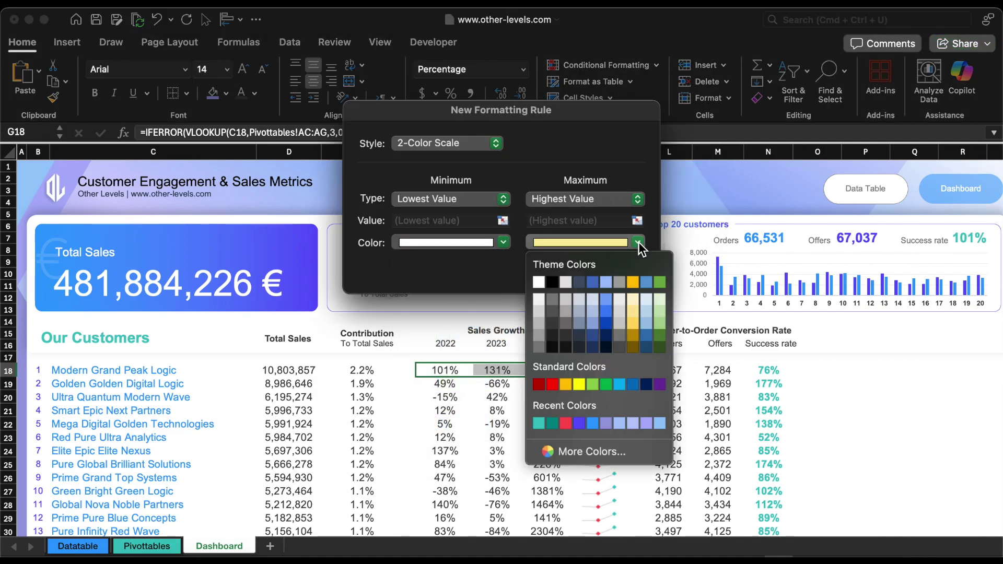
left_click(590, 452)
left_click(537, 339)
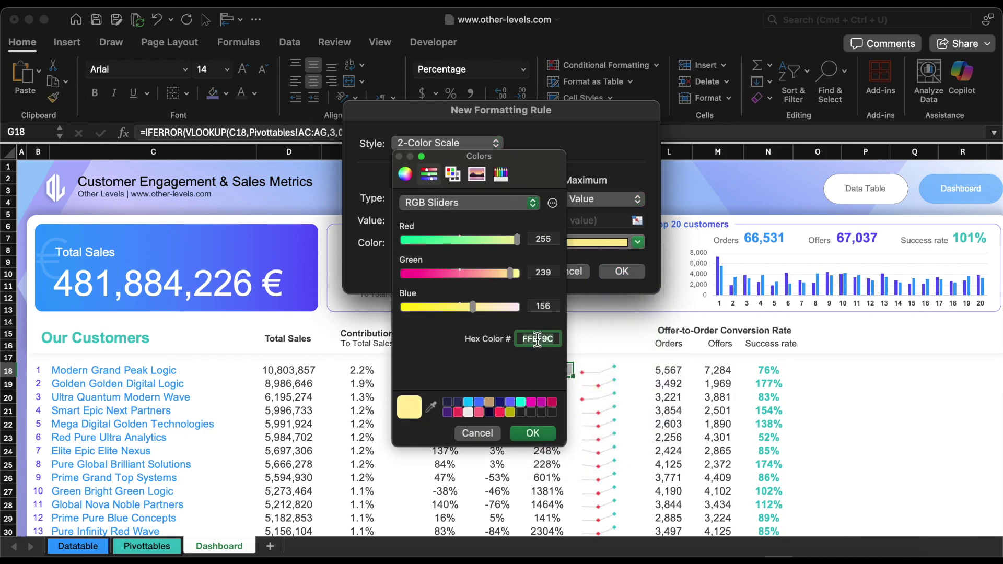
left_click(533, 434)
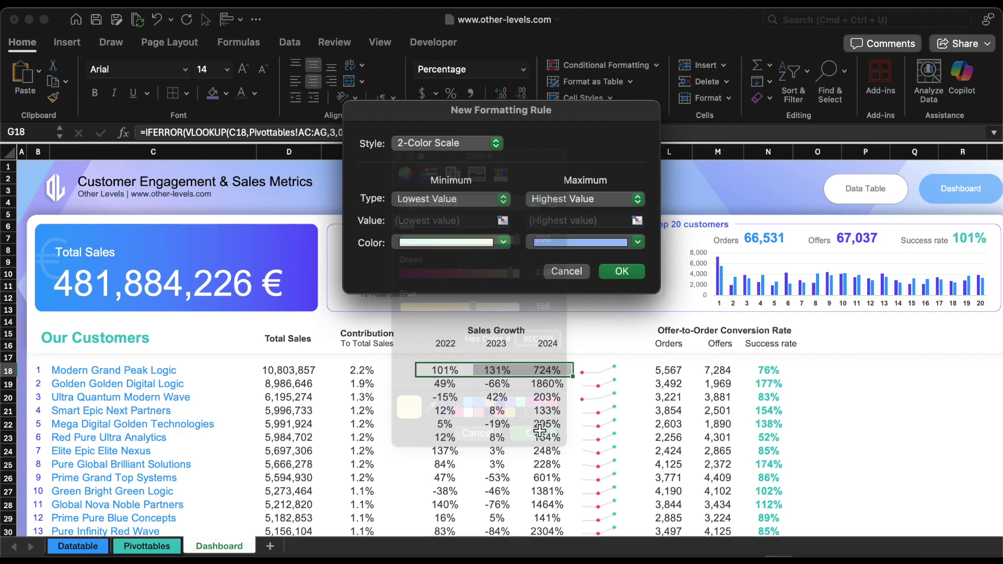
left_click(628, 275)
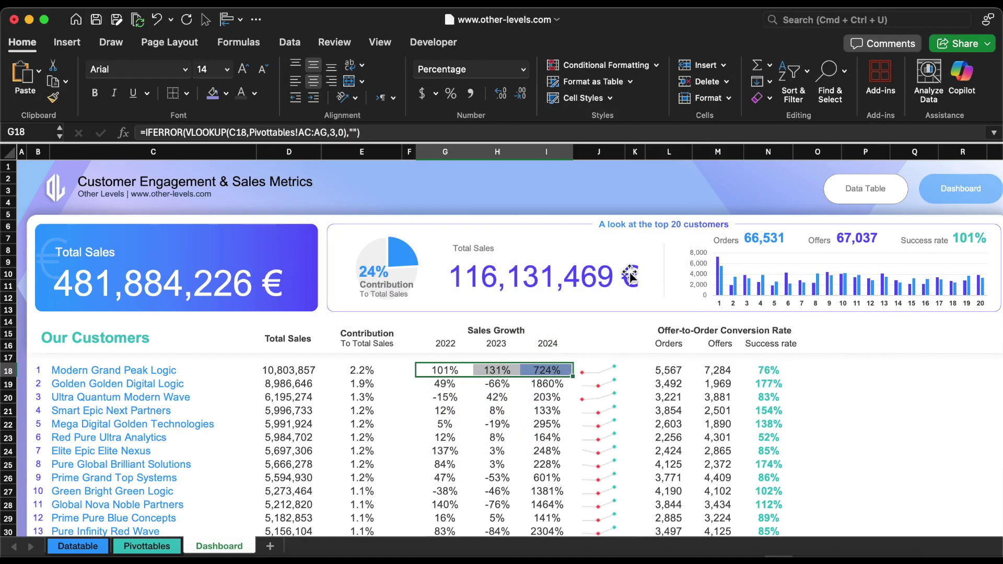
Copy G18:I18 onto the growth cells of the rows below, so each customer gets a separate color scale
key("super+c")
left_click(445, 384)
key("super+v")
left_click(444, 399)
key("super+v")
left_click(446, 411)
key("super+v")
key("Down")
key("super+v")
key("Down")
key("super+v")
key("Down")
key("super+v")
key("Down")
key("super+v")
scroll(460, 471, "down", 3)
key("Down")
key("super+v")
key("Down")
key("super+v")
key("Down")
key("super+v")
key("Down")
key("super+v")
key("Down")
key("super+v")
key("Down")
key("super+v")
key("Down")
key("super+v")
scroll(453, 398, "up", 5)
Add a light grey bottom border to the first customer row, B18:N18
left_click_drag(768, 370, 39, 370)
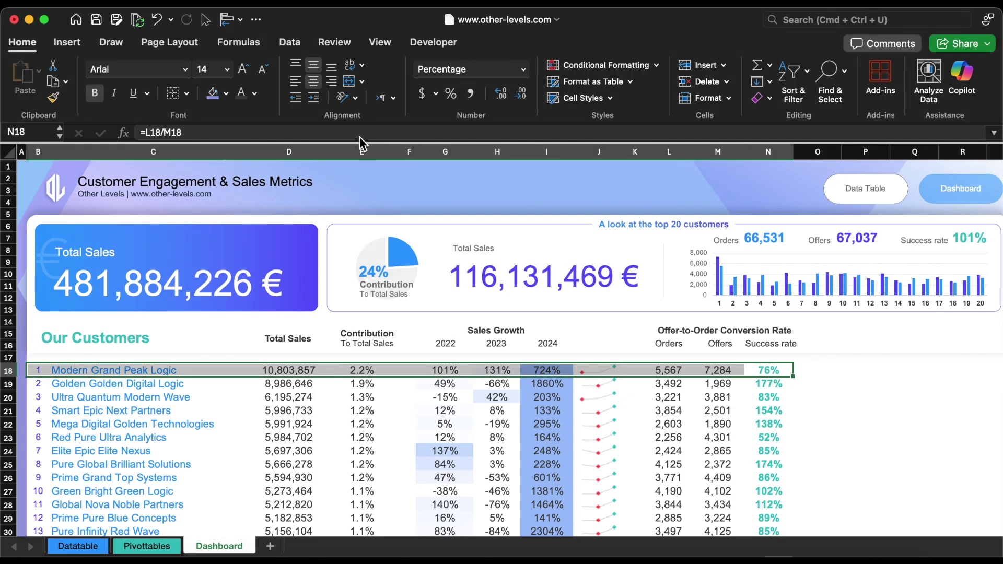
left_click(187, 93)
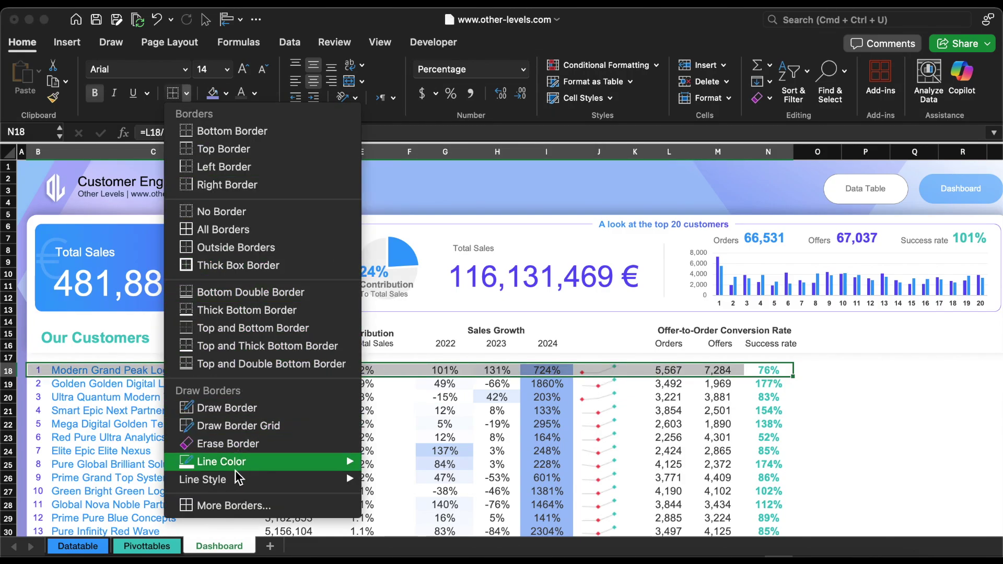
mouse_move(239, 467)
left_click(374, 419)
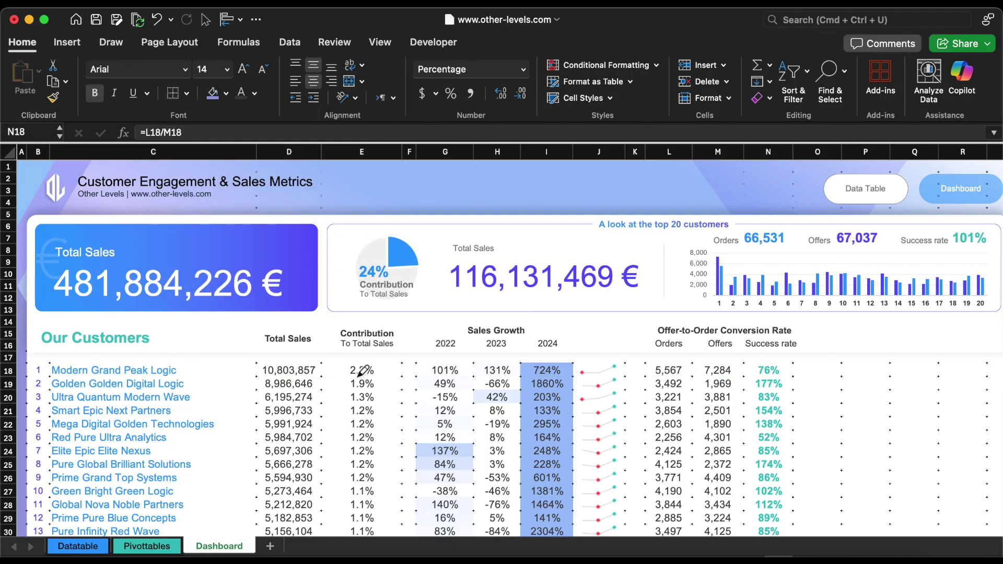
left_click(187, 93)
left_click(225, 127)
Copy the formatting of B18:N18 onto the customer rows below with Format Painter
left_click_drag(769, 372, 156, 380)
left_click_drag(61, 376, 37, 375)
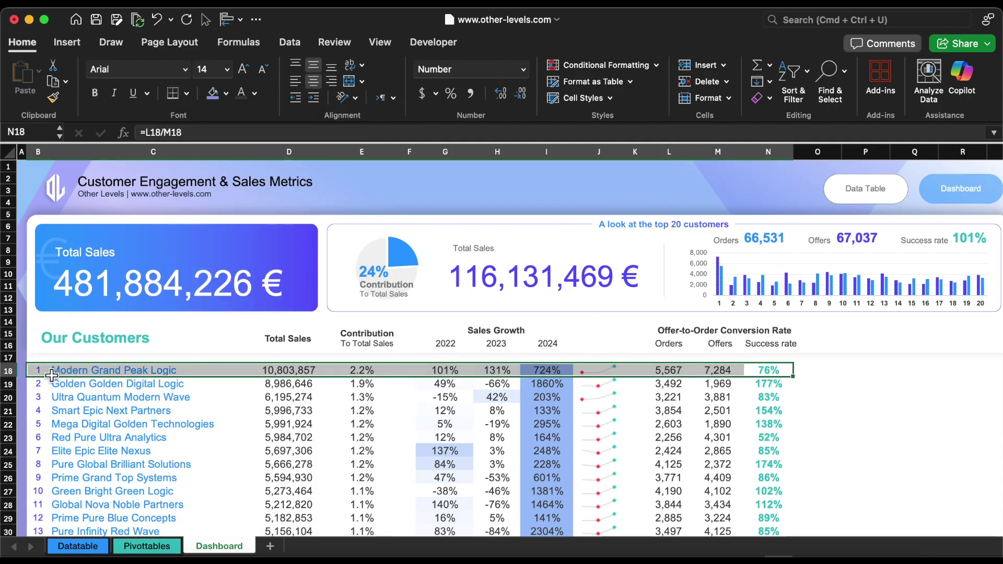
left_click(53, 97)
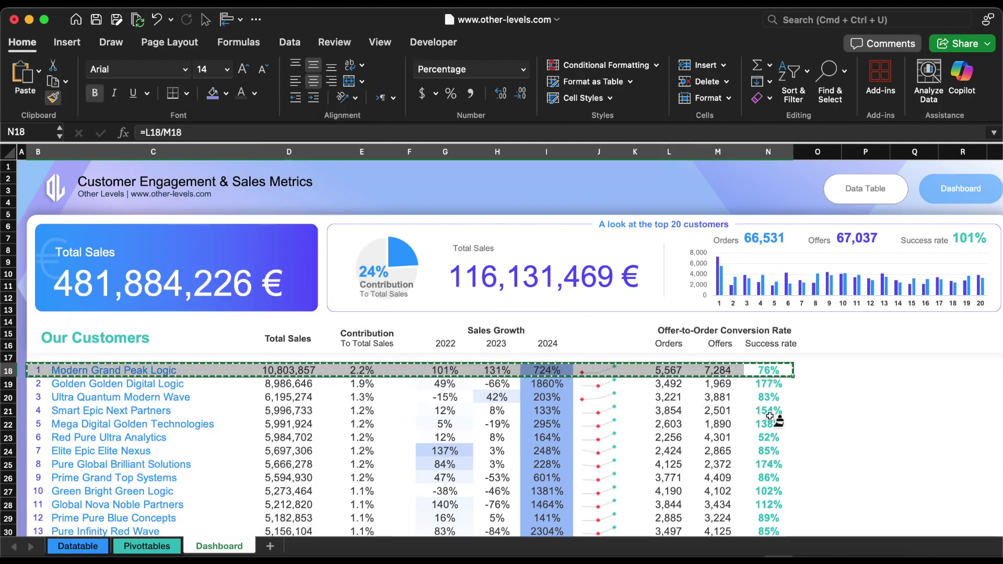
mouse_move(768, 384)
left_mouse_down()
mouse_move(31, 444)
mouse_move(50, 536)
left_mouse_up()
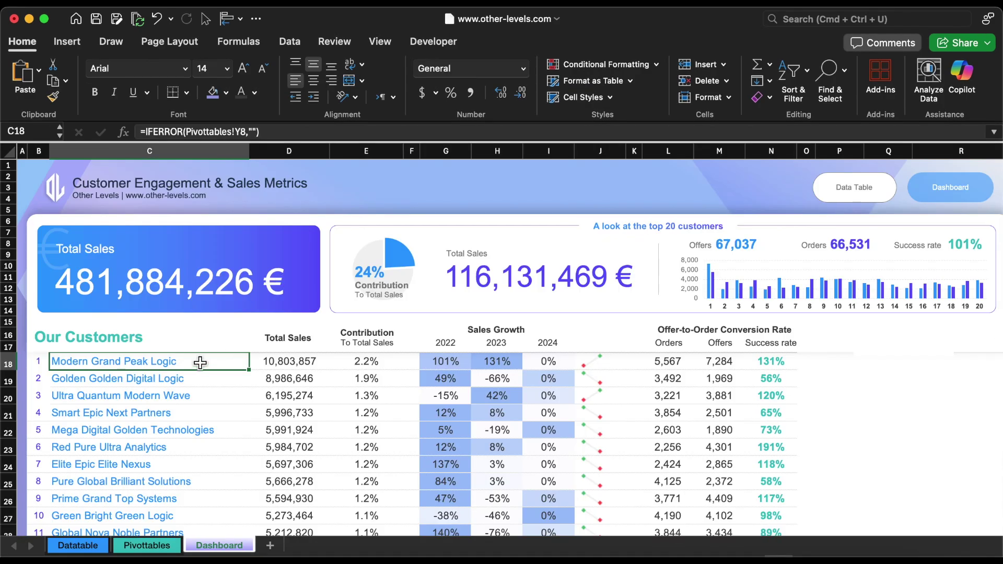
Fill the top three customer names in C18:C20 with blue and make their text bold white
left_click_drag(200, 363, 200, 397)
left_click(226, 93)
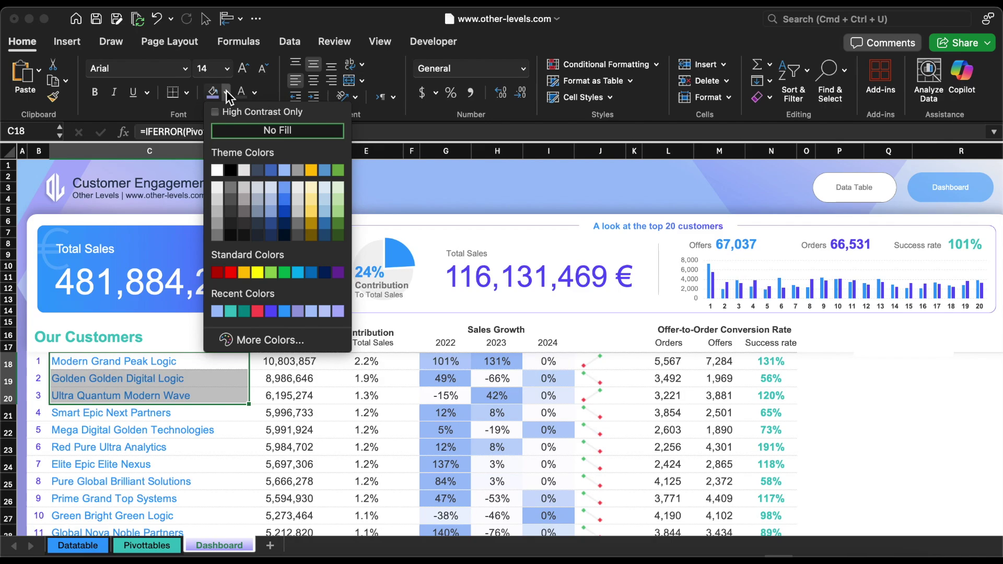
left_click(285, 311)
left_click(254, 93)
left_click(250, 167)
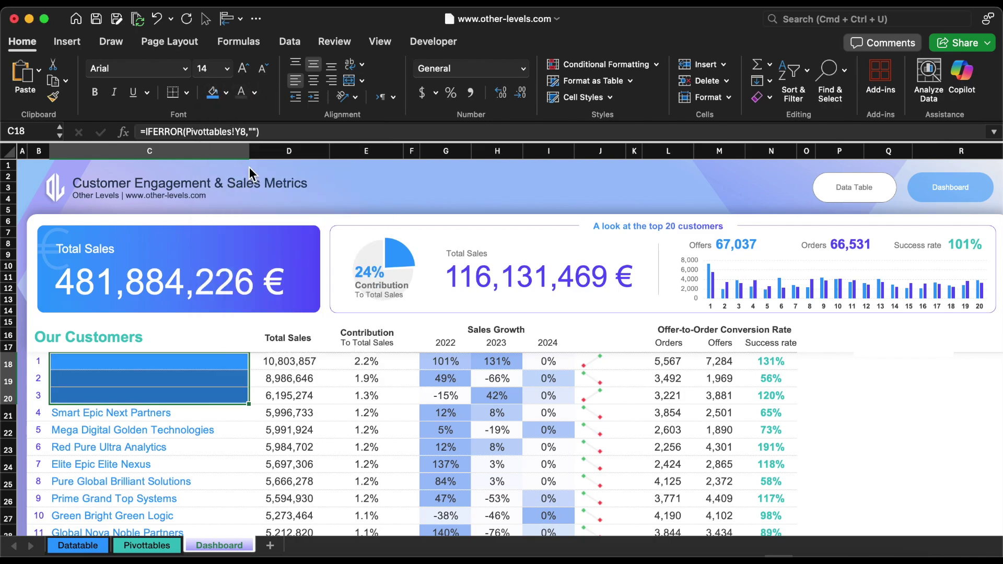
left_click(94, 94)
Fill the top three rank cells B18:B20 with purple and make their numbers bold white
left_click_drag(42, 365, 41, 396)
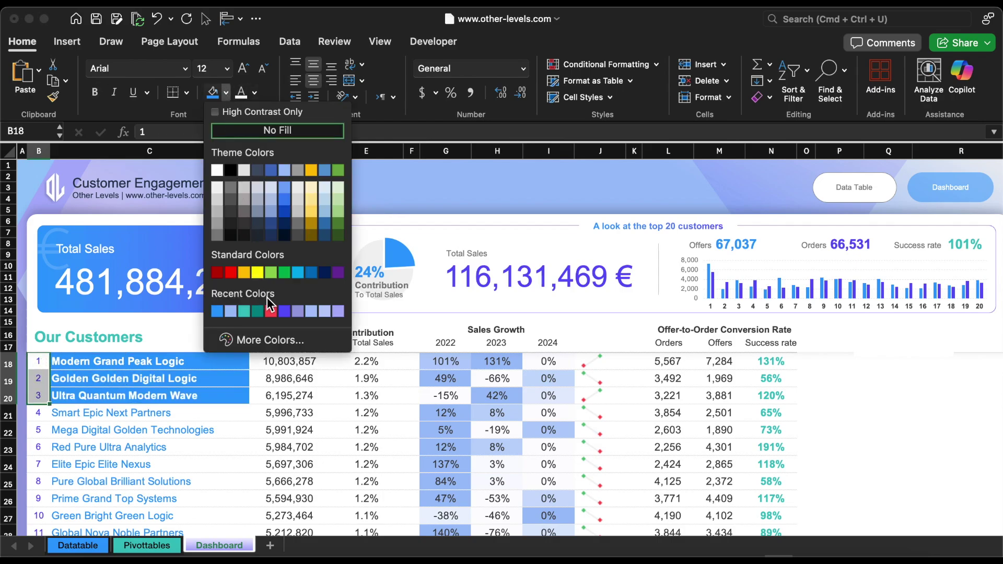
left_click(284, 312)
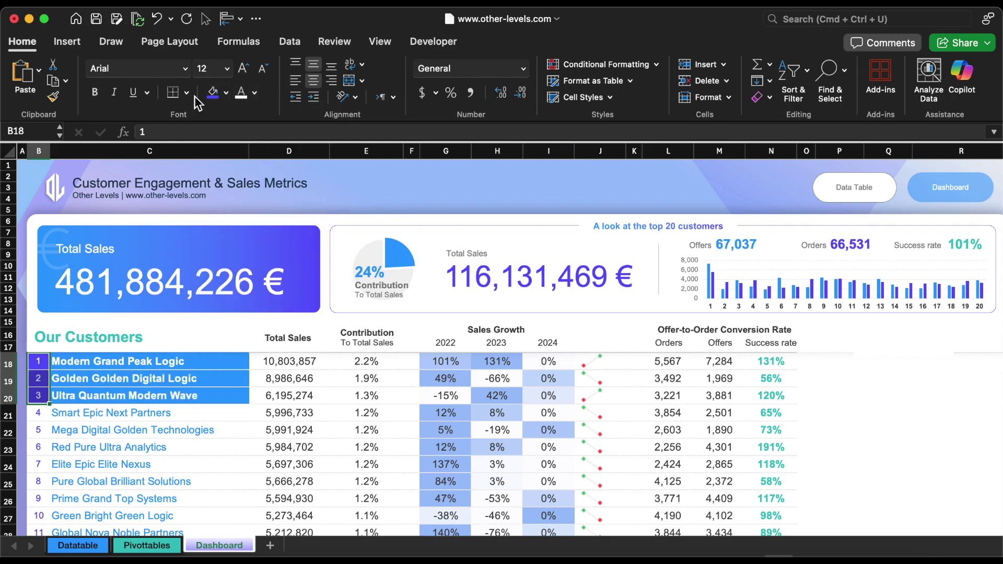
key("Right")
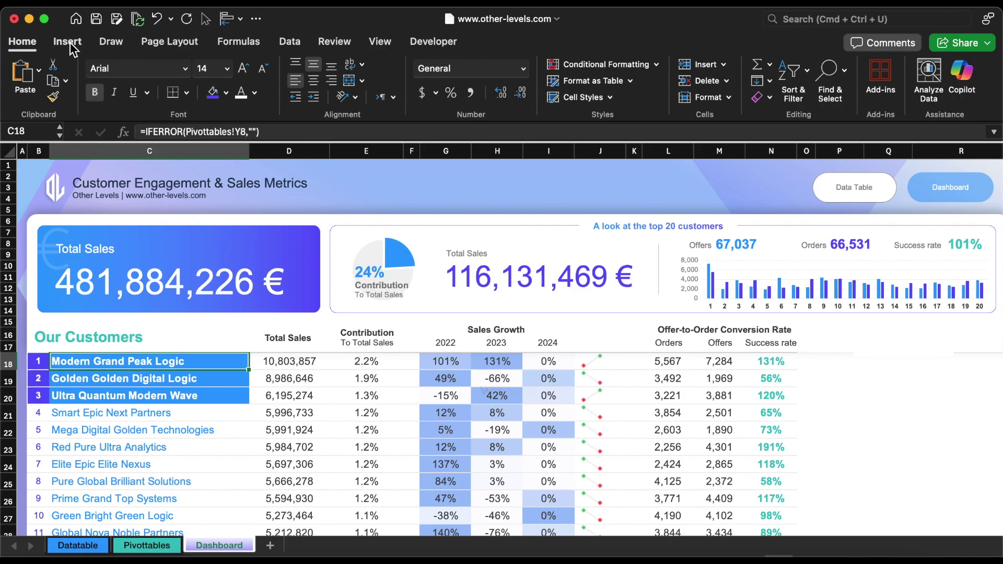
Insert a white-filled rounded rectangle beside the customer table, spanning columns P to R from row 18 to about row 35
left_click(69, 43)
left_click(245, 80)
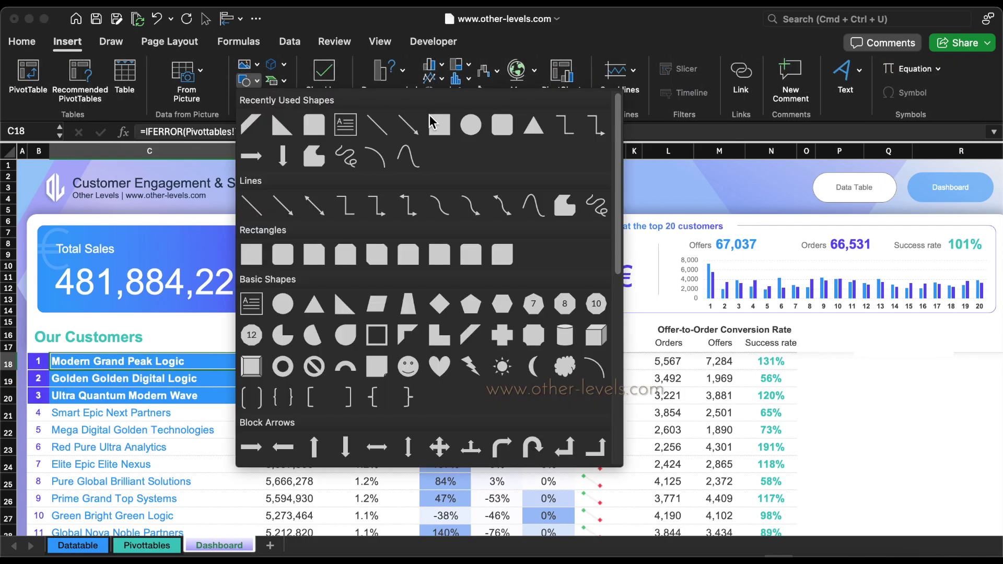
left_click(506, 125)
left_click_drag(245, 365, 459, 487)
left_click_drag(372, 395, 895, 379)
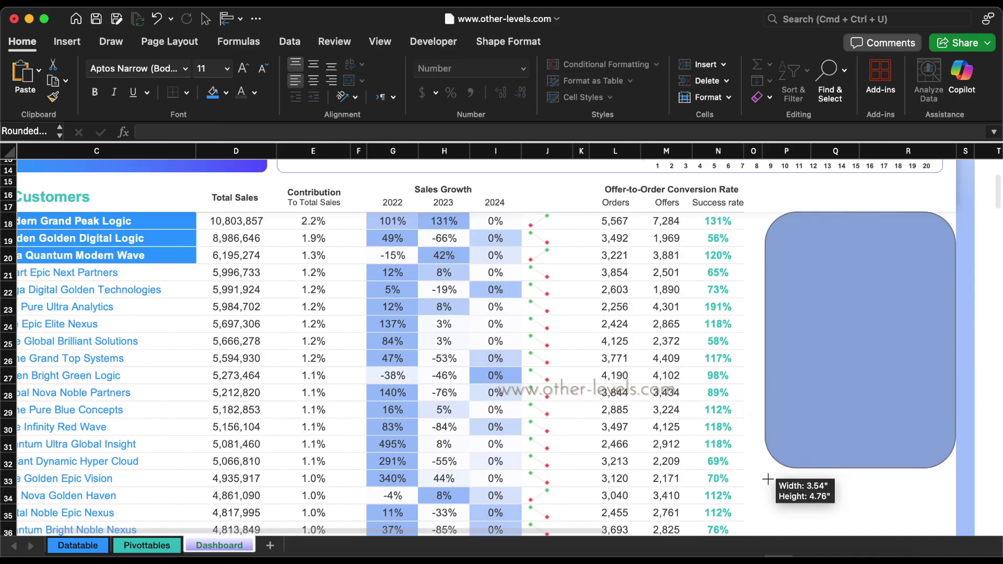
left_click_drag(766, 479, 761, 517)
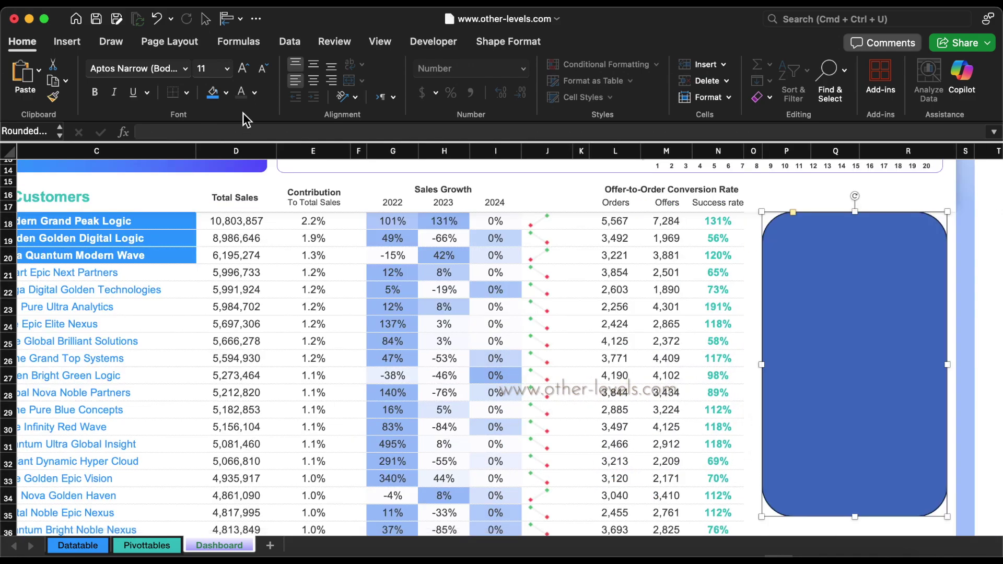
left_click(227, 94)
left_click(242, 153)
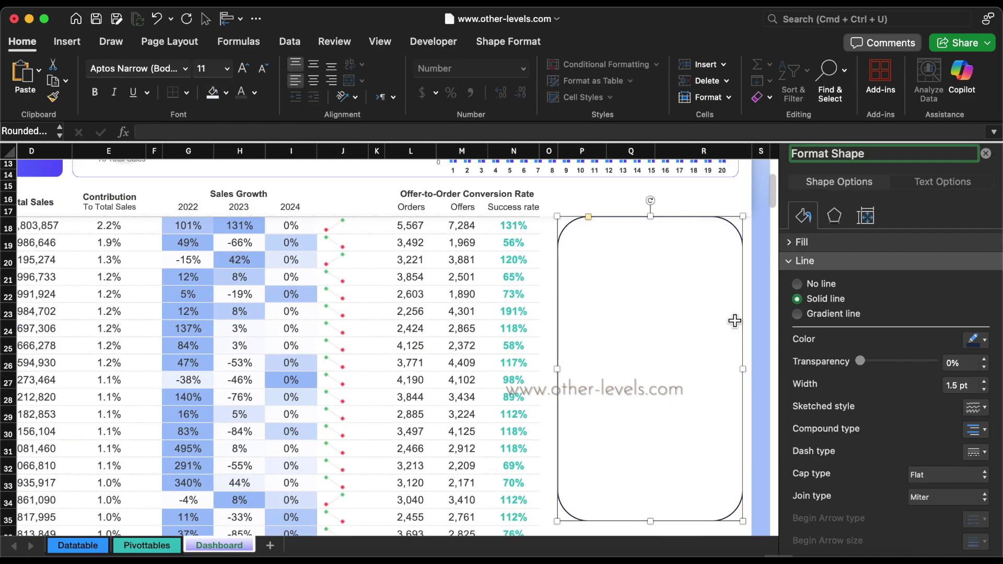
Give the rectangle a two-stop gradient outline, blue at 18% and purple at 82%, and reduce its corner rounding
scroll(735, 320, "right", 1)
left_click(798, 314)
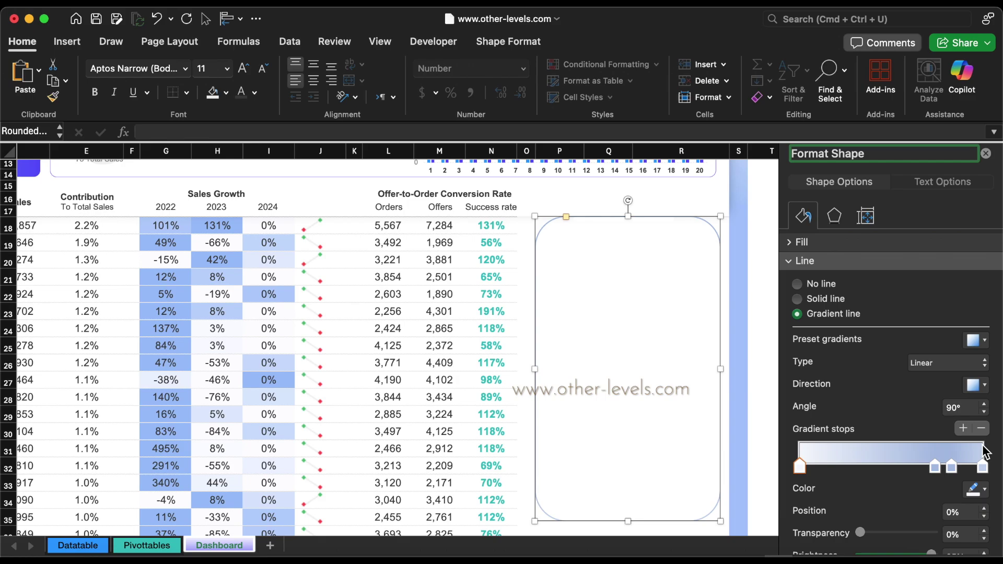
left_click(981, 428)
left_click(985, 491)
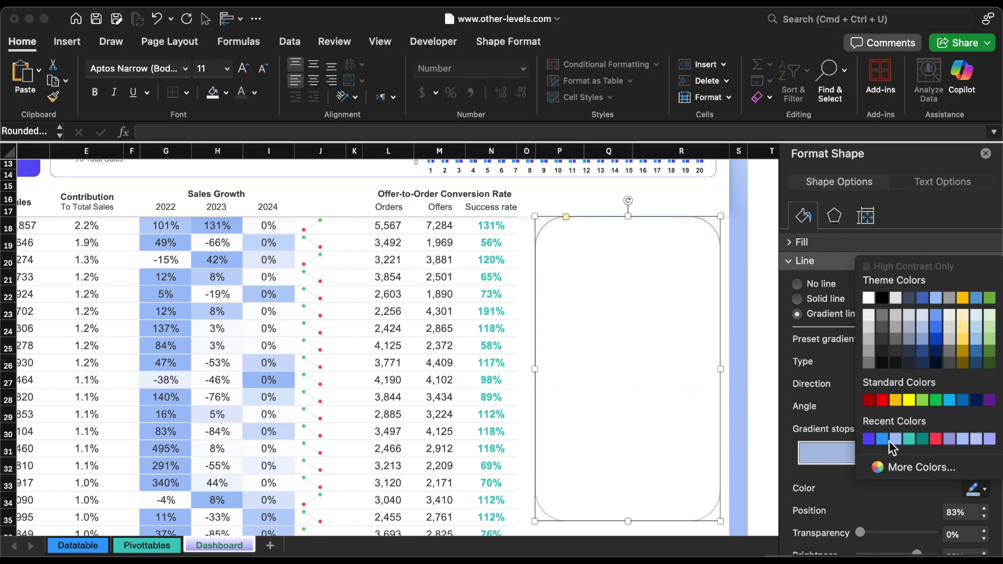
left_click(911, 439)
left_click_drag(846, 471, 835, 471)
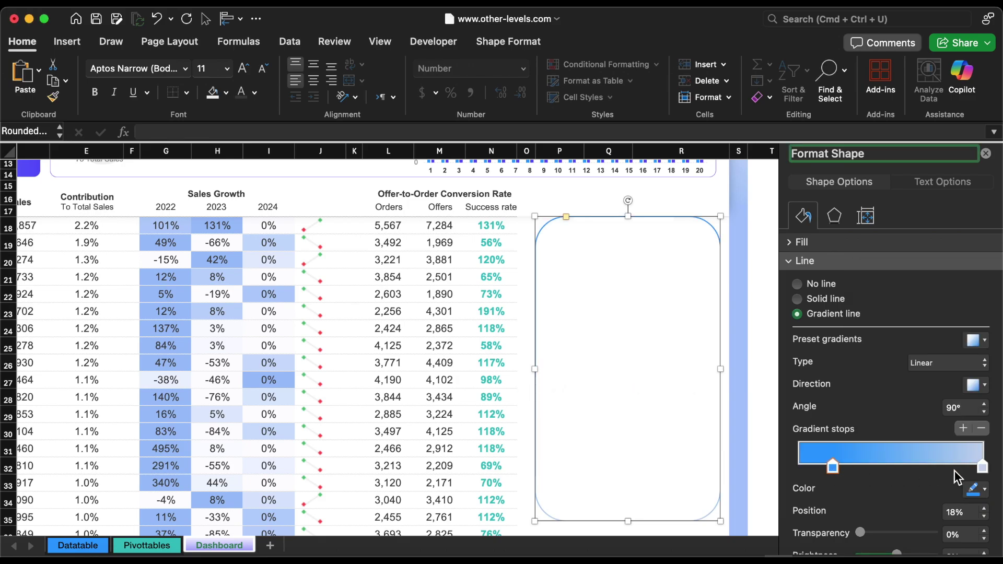
left_click(954, 472)
left_click(966, 488)
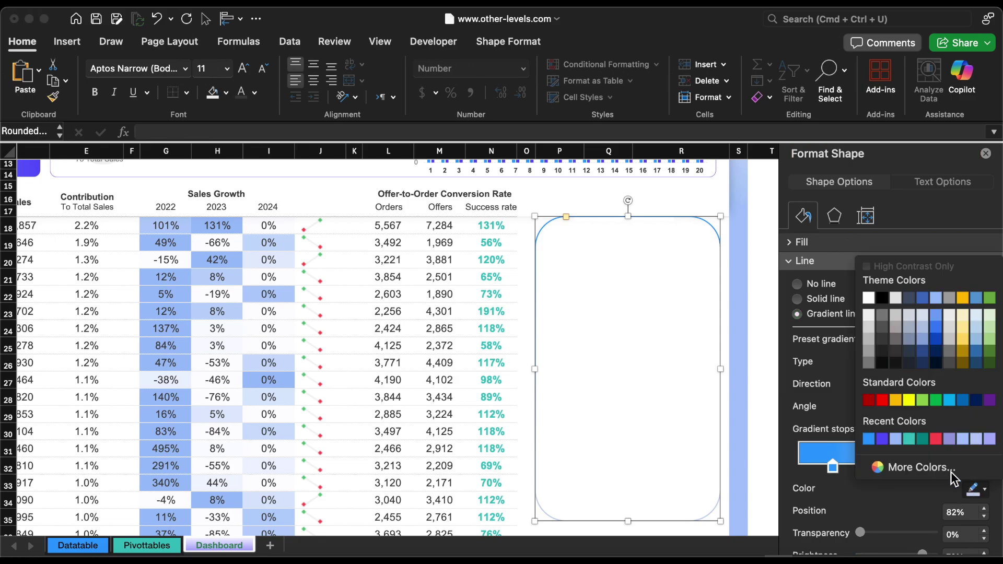
left_click(882, 439)
left_click_drag(567, 221, 546, 218)
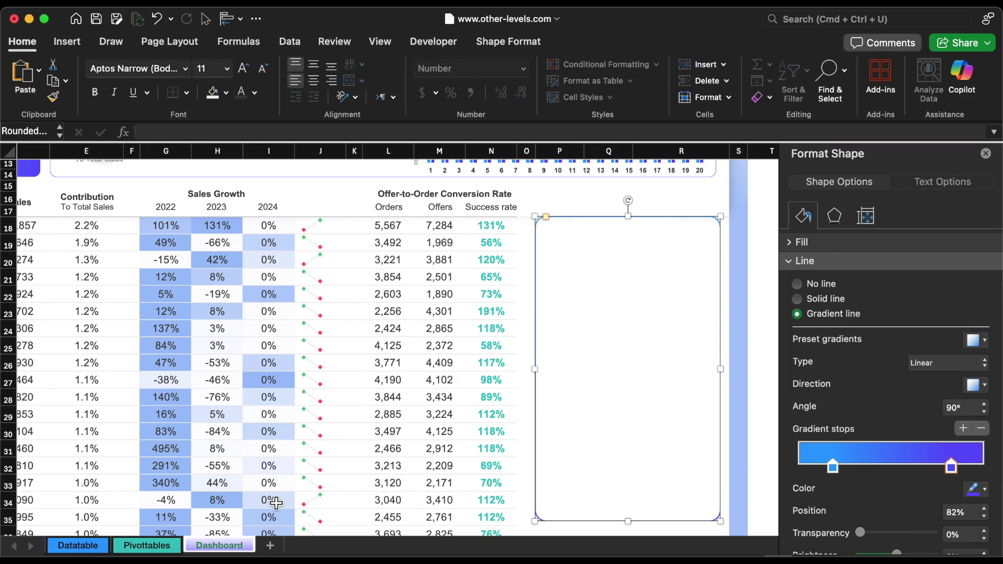
Insert Year and Customer slicers for the sales growth pivot table on the Pivottables sheet
left_click(149, 545)
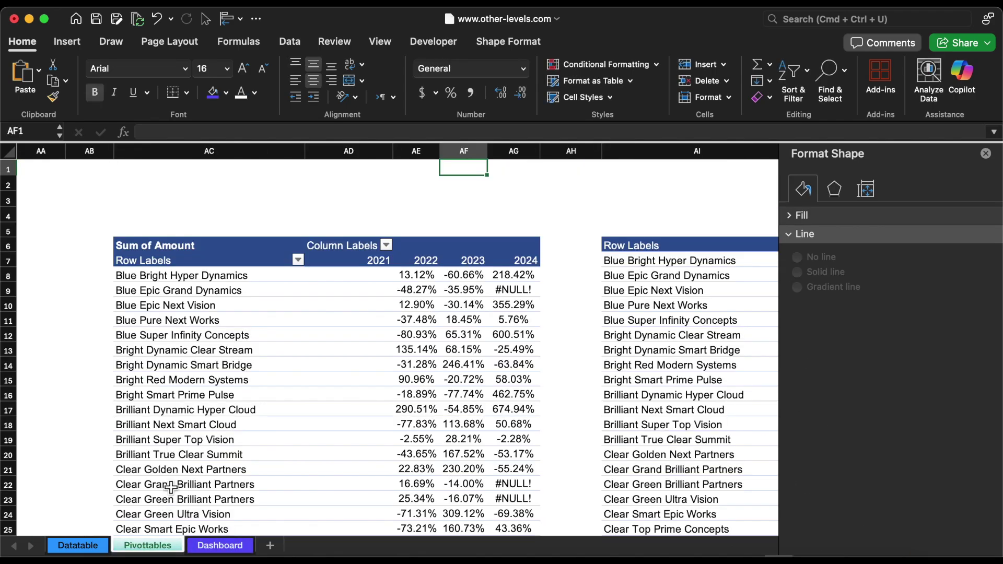
left_click(164, 260)
left_click(69, 42)
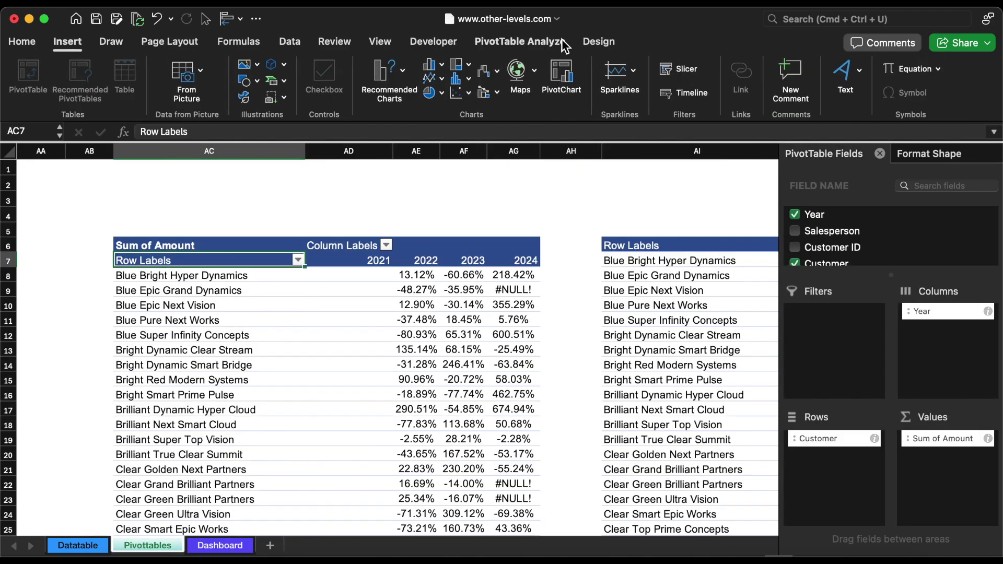
left_click(670, 69)
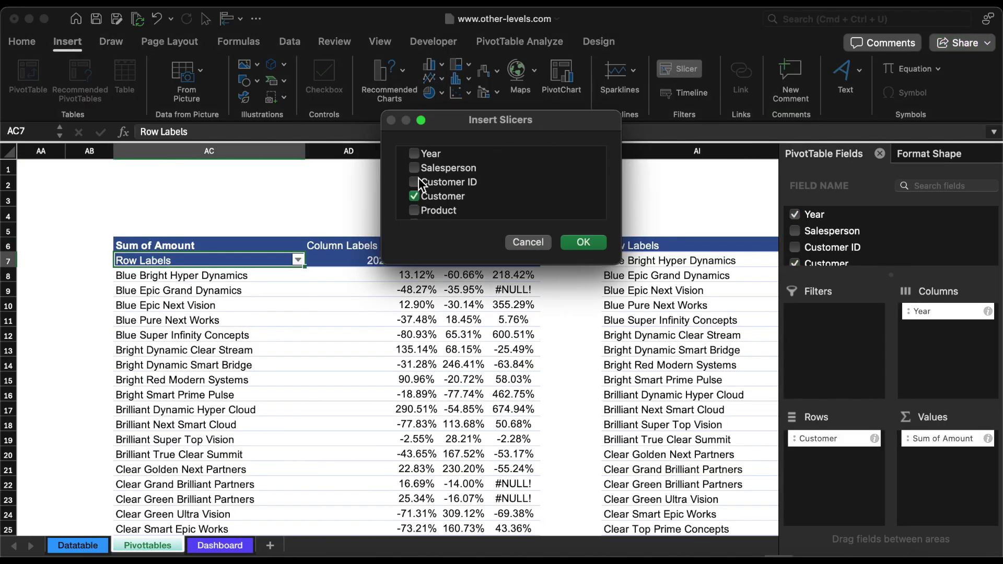
left_click(583, 243)
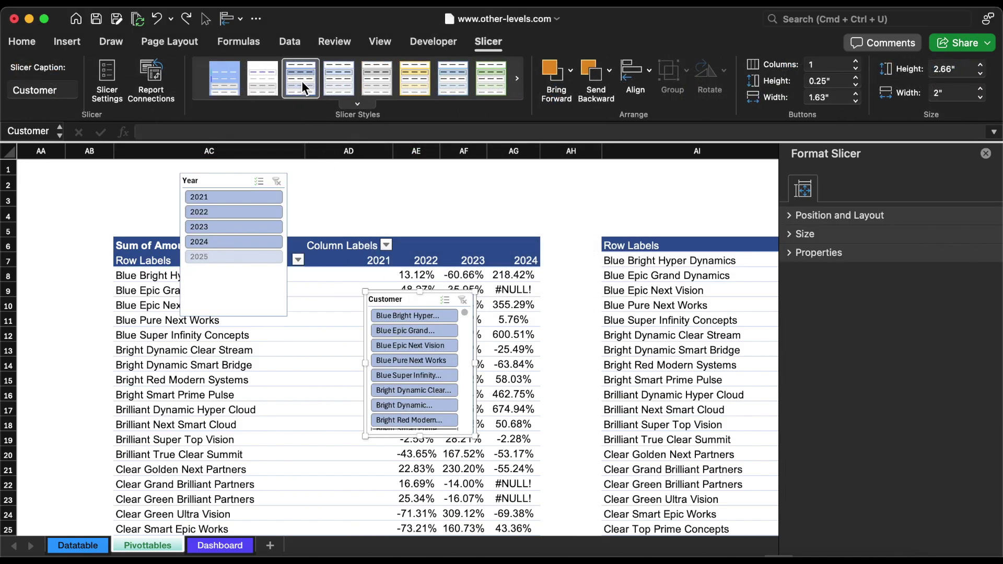
Apply the white custom slicer style to the Customer slicer and the light blue custom style to the Year slicer
left_click(271, 86)
left_click(264, 180)
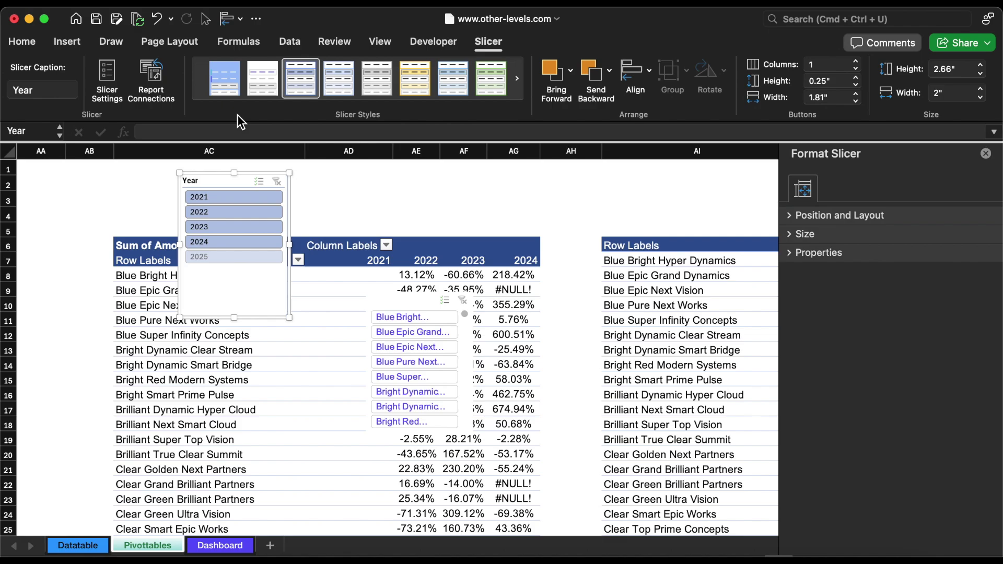
left_click(220, 89)
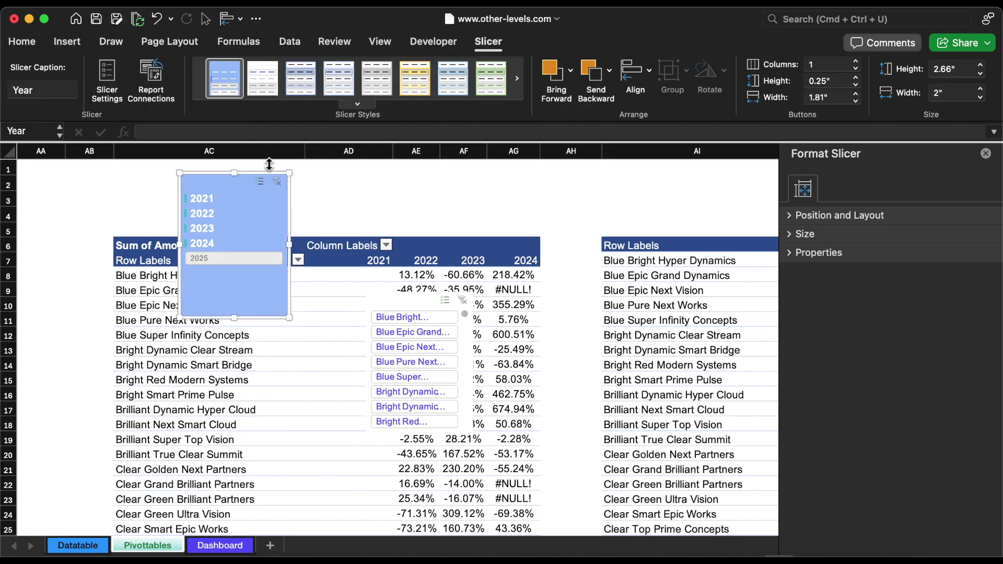
Cut both slicers, paste them onto the Dashboard sheet and move the Year slicer up to the header
left_click(402, 307, "shift")
key("super+x")
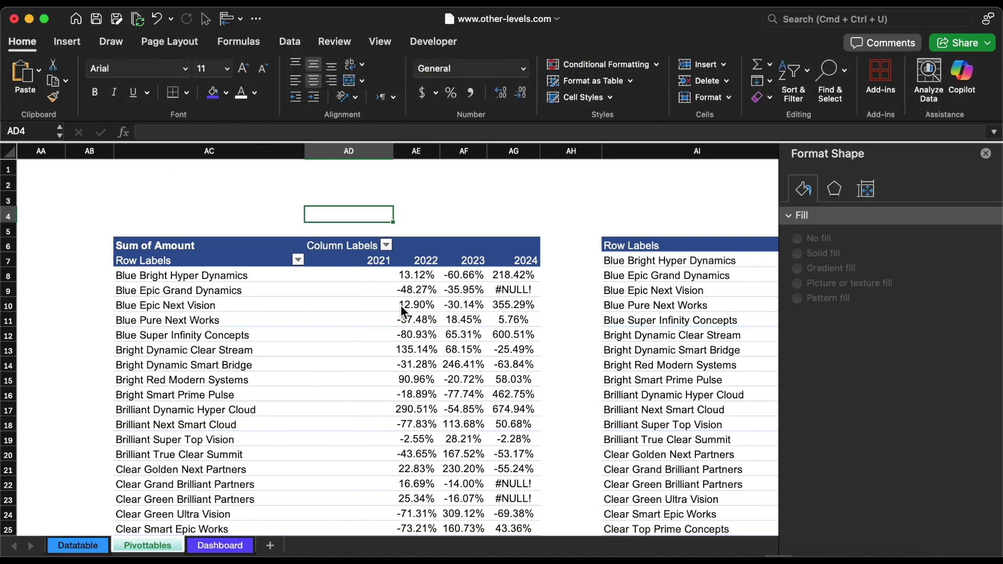
left_click(220, 545)
key("super+v")
left_click_drag(414, 350, 333, 205)
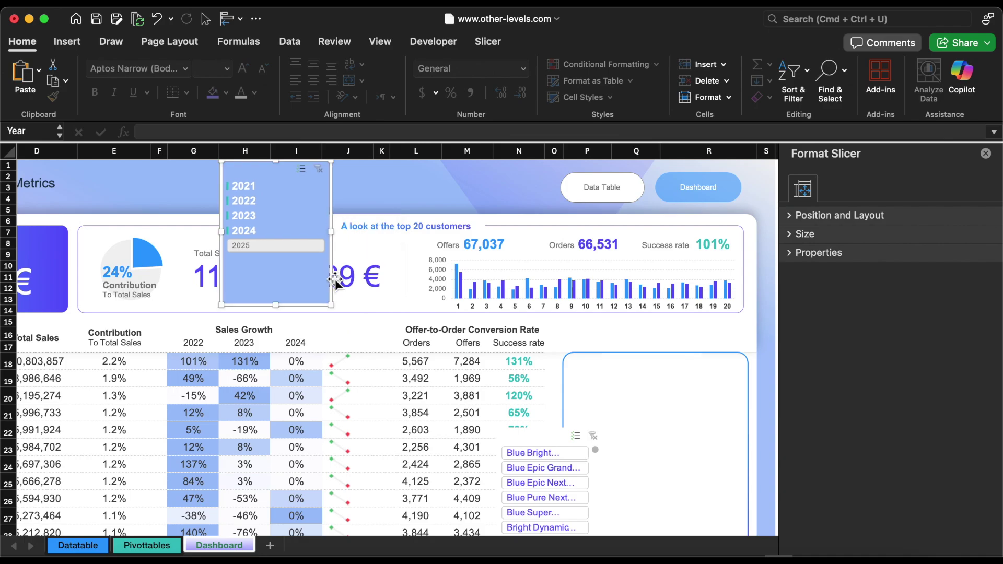
Lay out the Year slicer in 5 columns and resize it to a strip about 0.68" high and 4.6" wide
left_click_drag(331, 304, 311, 261)
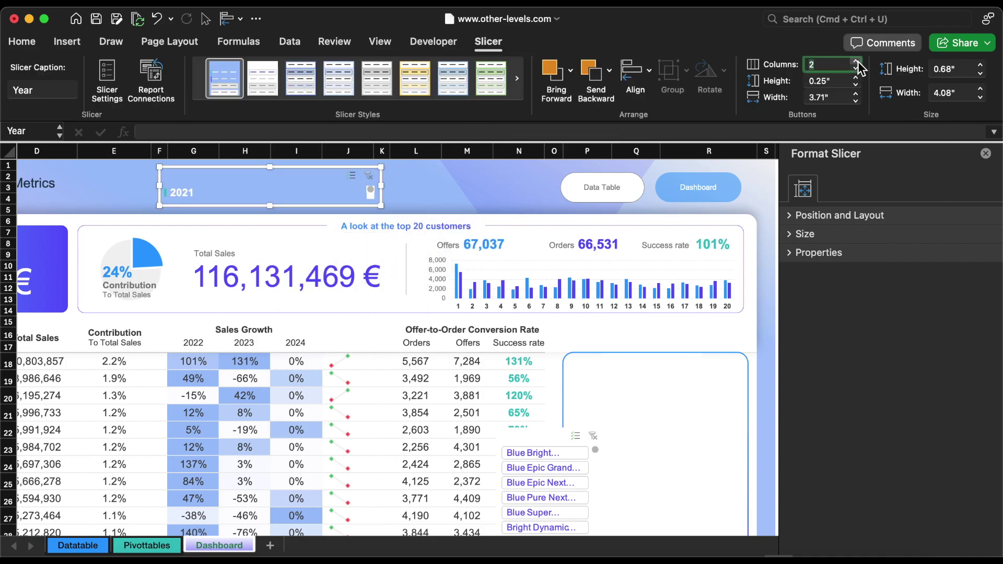
left_click(856, 62)
left_click_drag(381, 186, 409, 186)
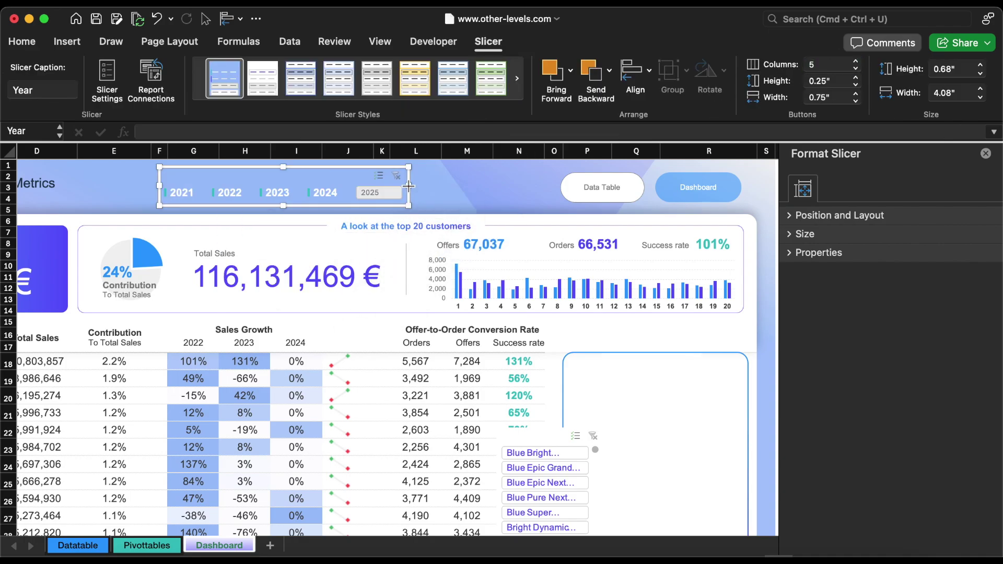
Set the Year slicer to hide items with no data
right_click(338, 174)
left_click(392, 495)
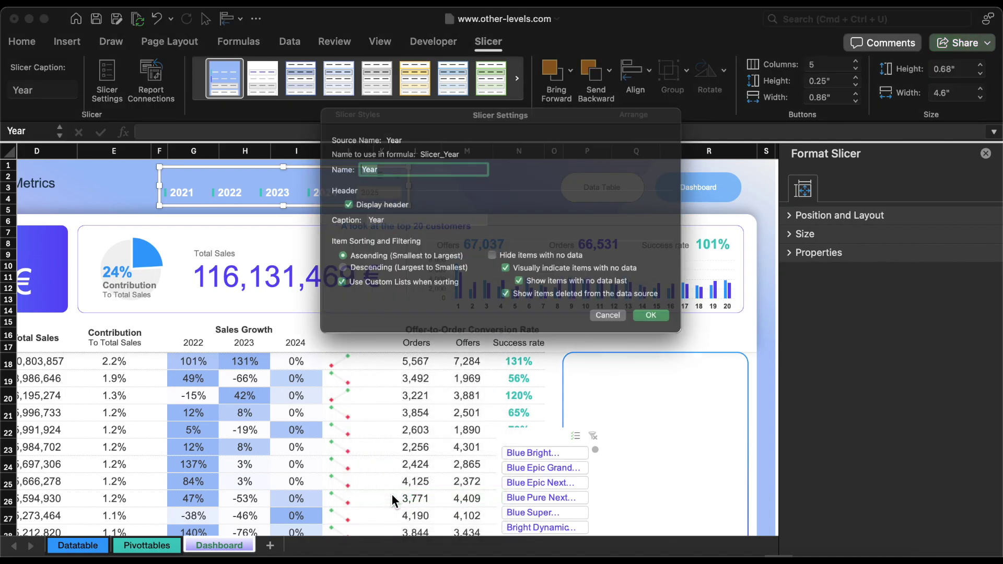
left_click(507, 266)
left_click(683, 342)
Move the Customer slicer into the rounded rectangle and resize it to about 5.42" high and 3.14" wide
left_click_drag(529, 439, 602, 383)
scroll(602, 383, "down", 4)
scroll(602, 383, "right", 2)
left_click_drag(584, 323, 648, 464)
scroll(583, 495, "up", 2)
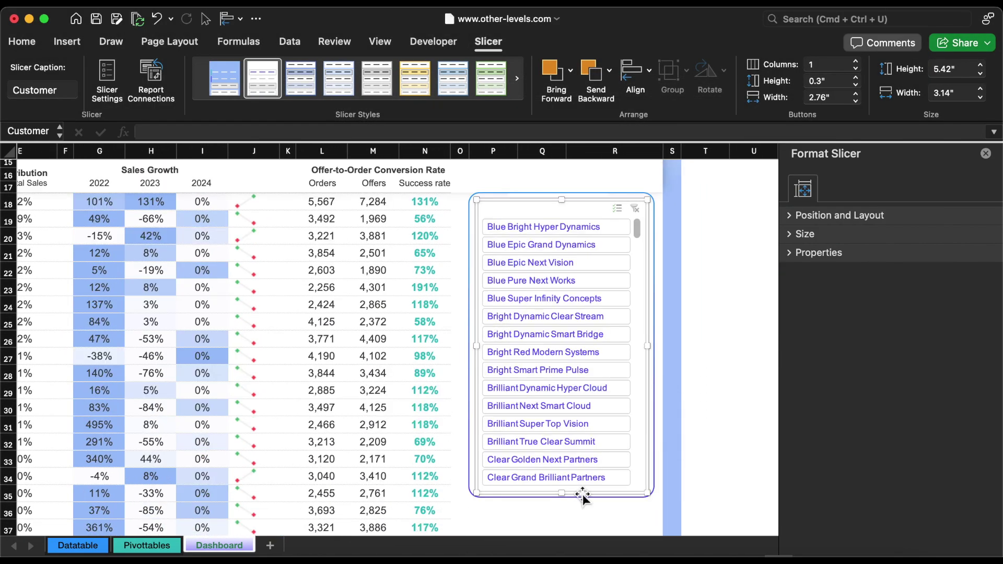
Set the Customer slicer to hide items with no data
right_click(583, 499)
left_click(652, 531)
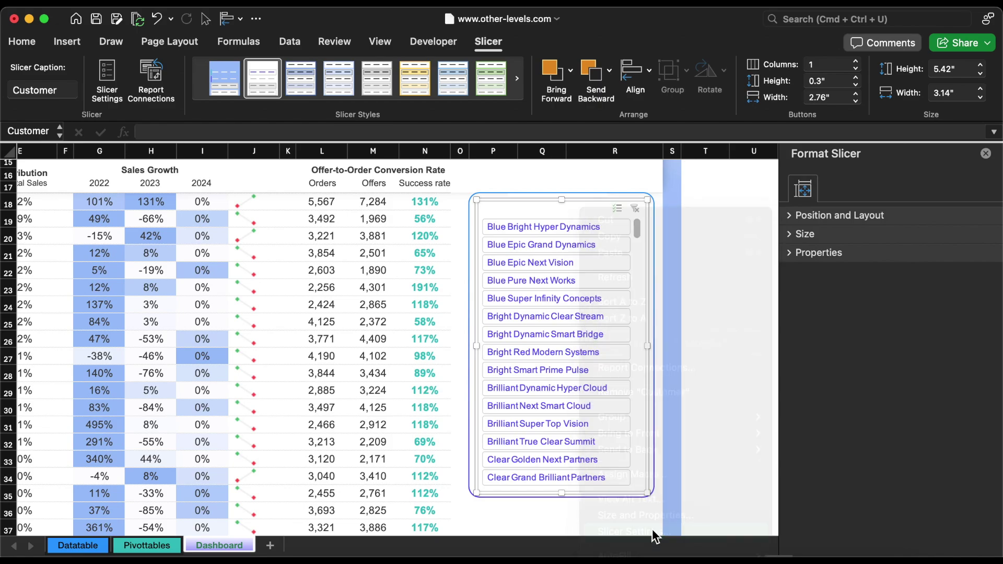
left_click(494, 266)
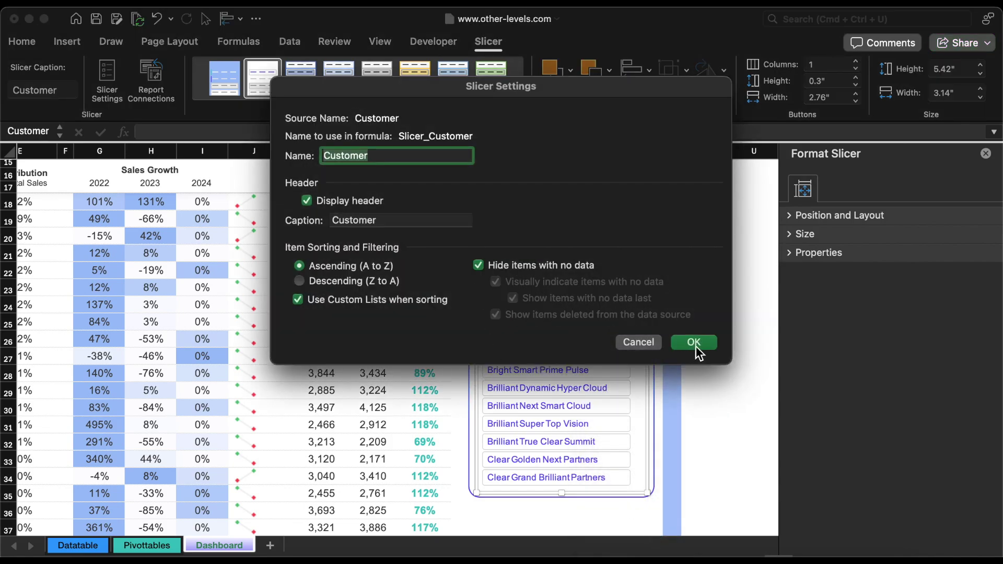
left_click(694, 343)
Add a "Customers' Names" title text box centred on the upper edge of the Customer slicer's rounded frame
left_click_drag(432, 180, 614, 186)
type("Customers' Name")
left_click_drag(571, 198, 589, 202)
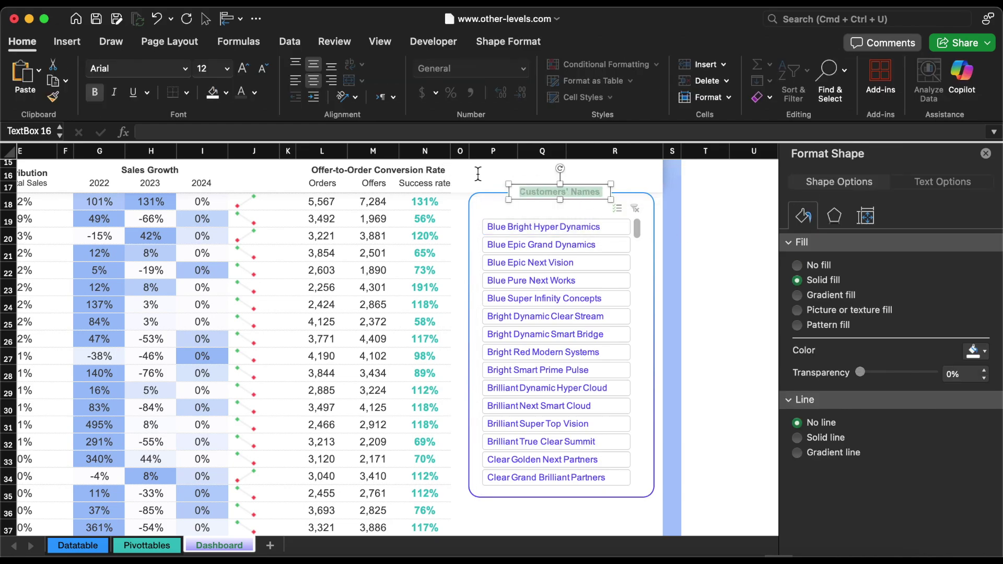
Set the text fill of the "Customers' Names" title to the recently used purple
left_click(934, 191)
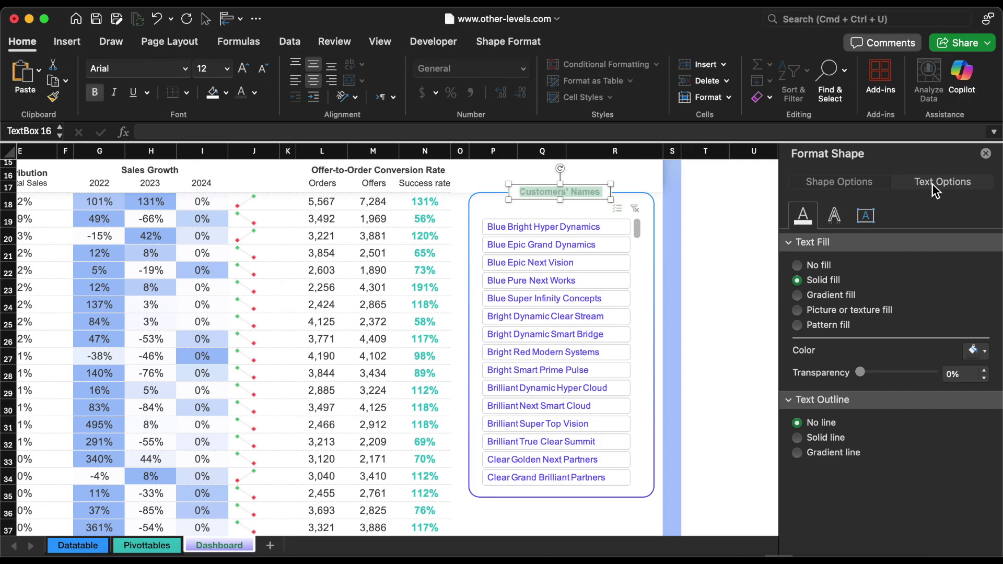
left_click(969, 358)
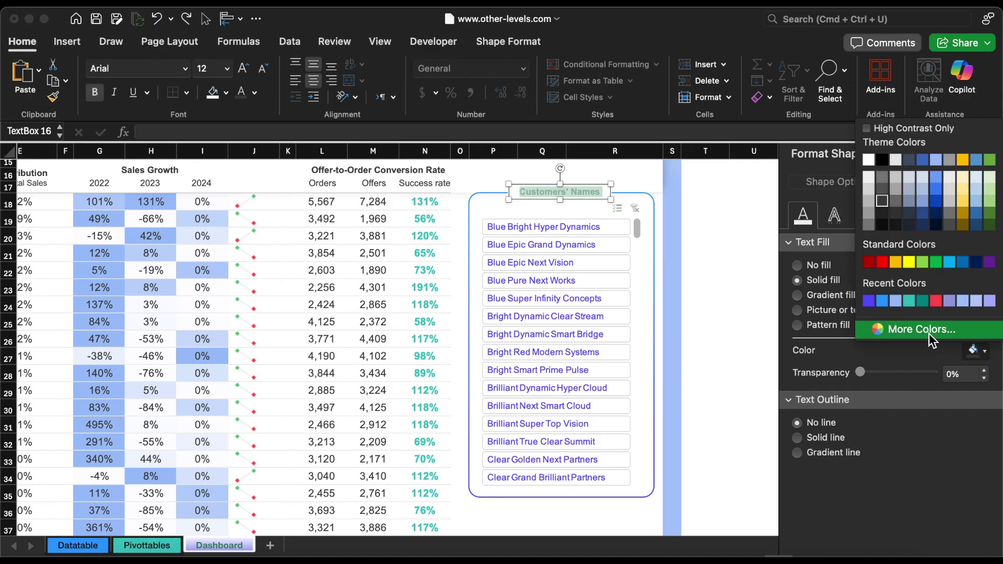
left_click(876, 308)
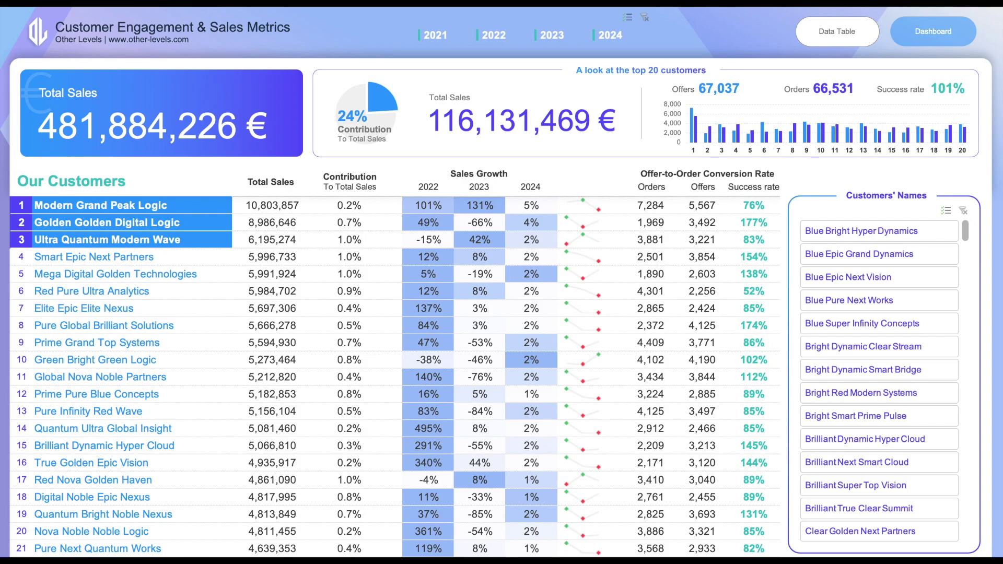
Test the Year slicer by filtering the dashboard to 2022 and to 2022 through 2024, and clear the year filter
left_click(493, 35)
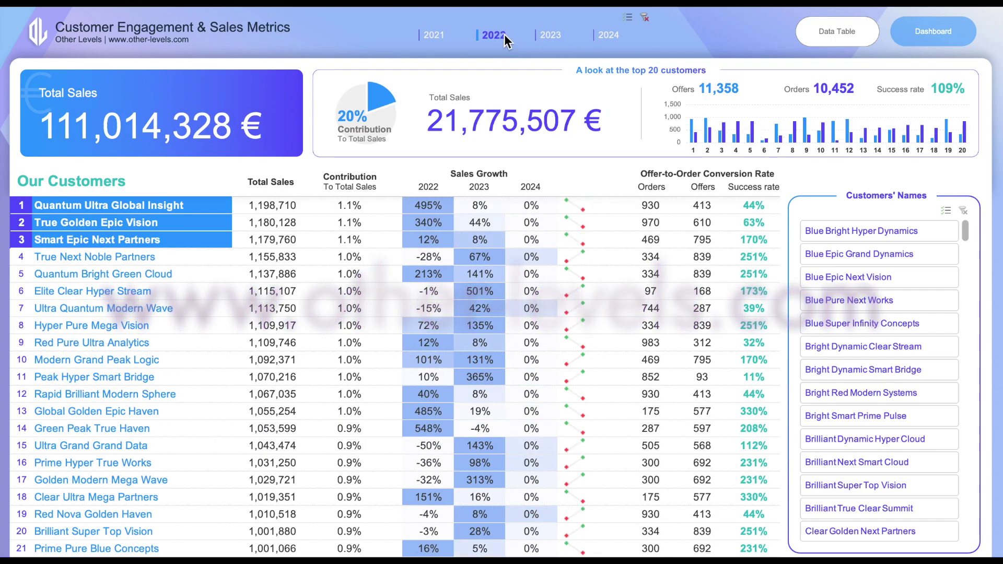
left_click(448, 38, "ctrl")
left_click_drag(497, 34, 608, 35)
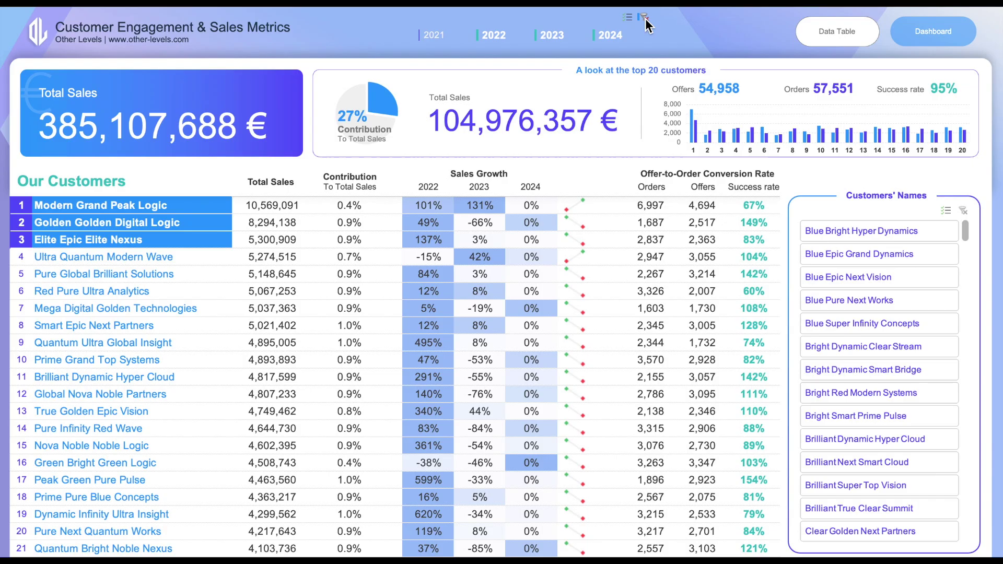
left_click(645, 18)
Check the sheet navigation by opening the data table and the pivot tables and dropdown list page, and return to the dashboard
left_click(839, 32)
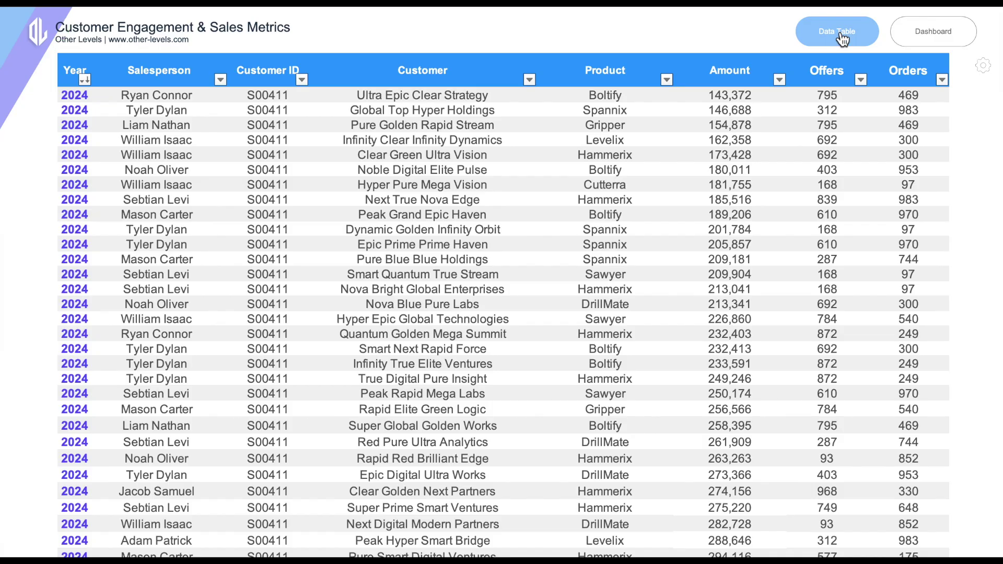
left_click(985, 67)
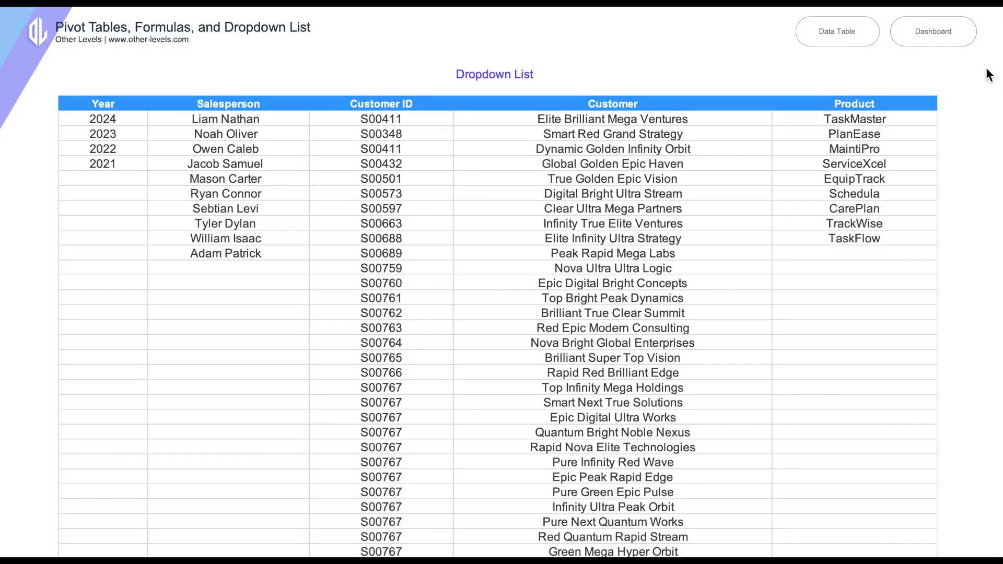
left_click(939, 42)
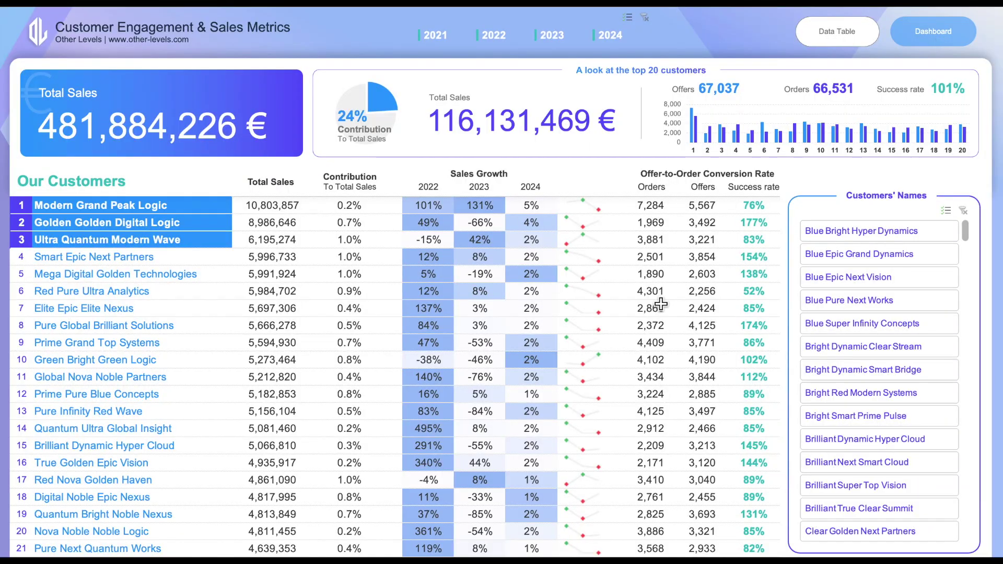
Test the Customer slicer with Blue Bright Hyper Dynamics, clear that filter, and select 2023 in the Year slicer
scroll(661, 304, "down", 8)
scroll(659, 303, "up", 8)
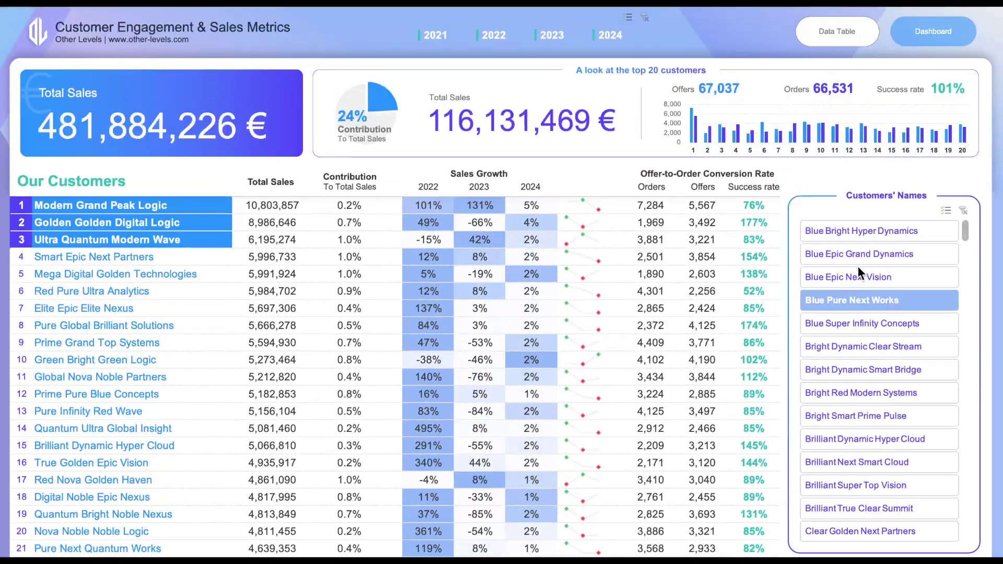
left_click(892, 231)
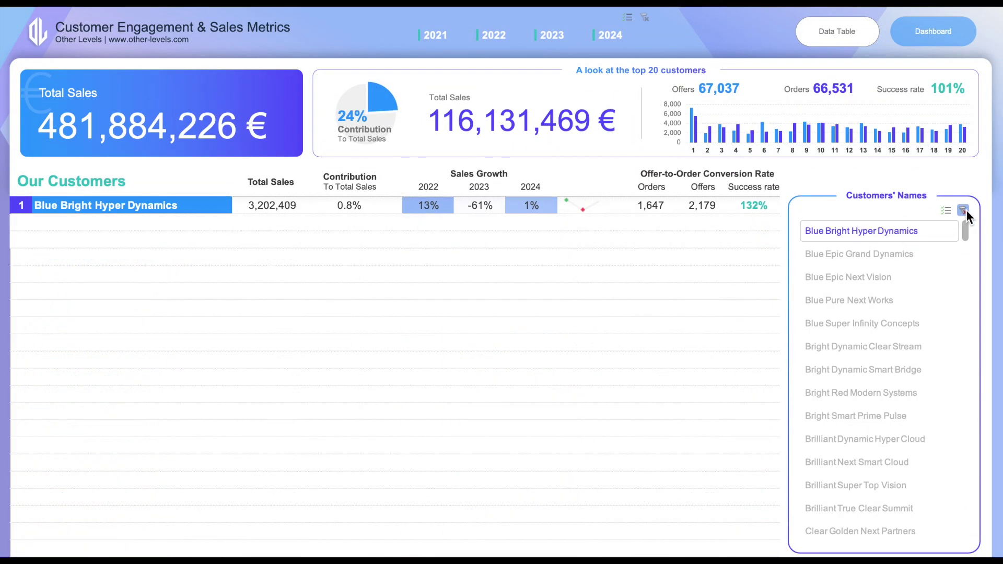
left_click(964, 210)
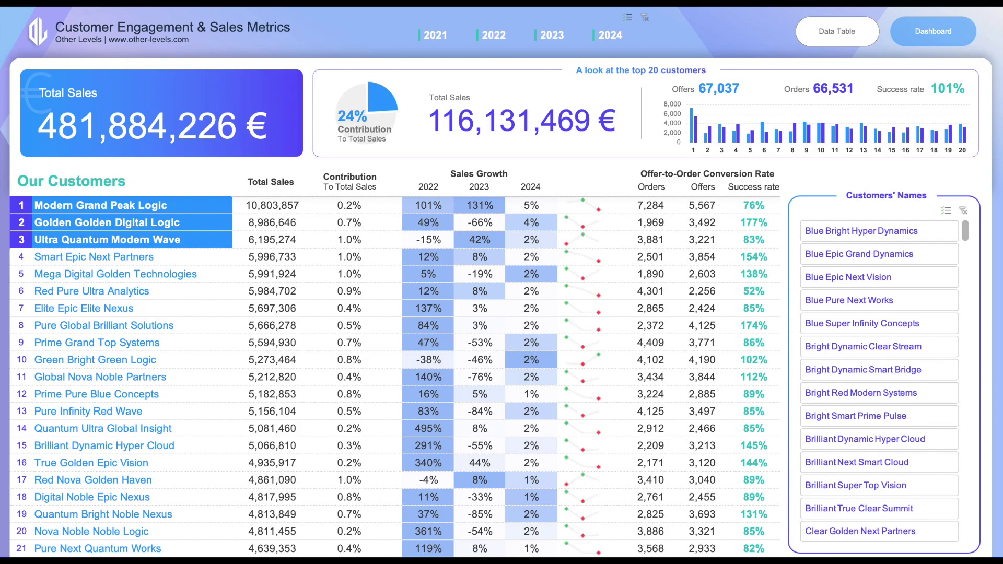
left_click(552, 35)
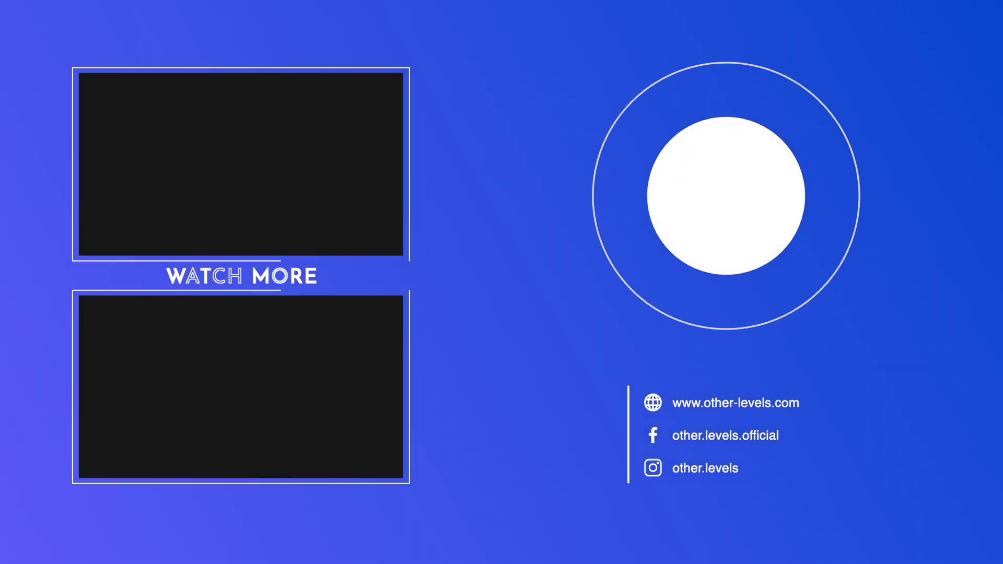